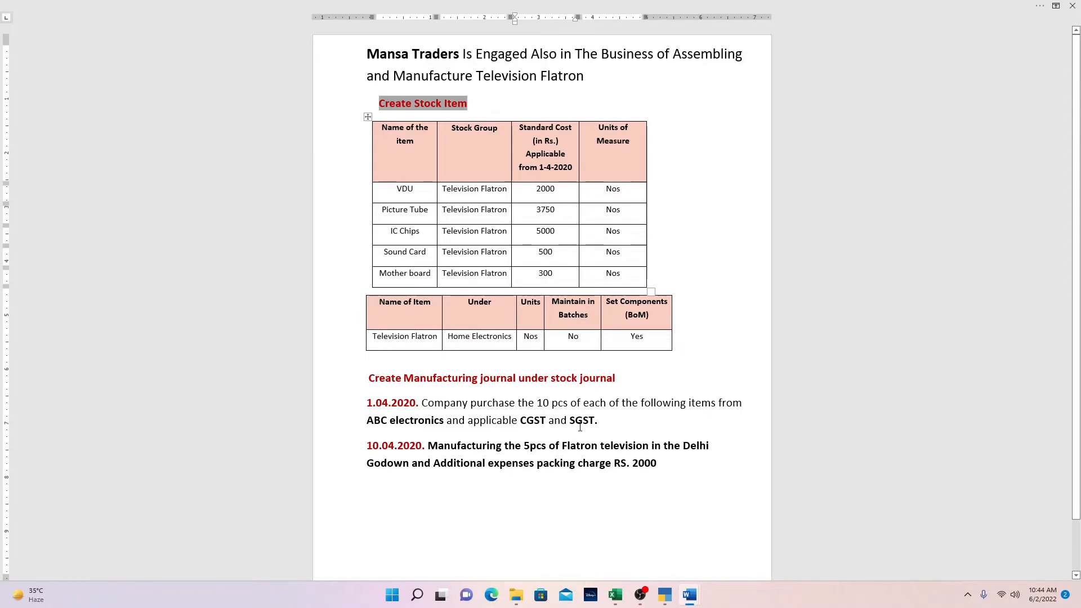
- Switch to TallyPrime and open the GST details from the Bill of Material company's feature settings
key(alt+Tab)
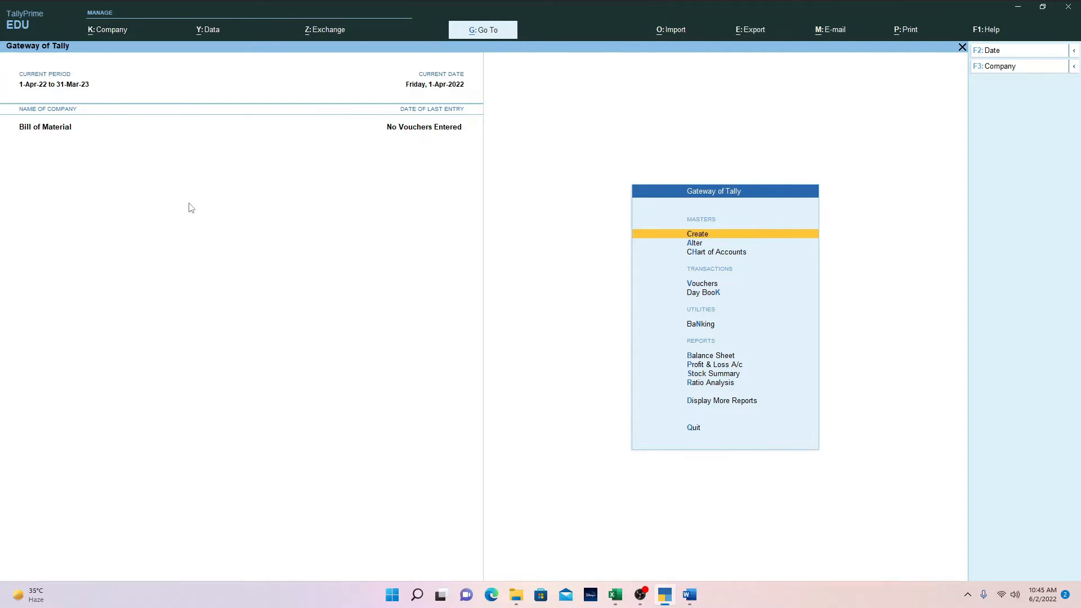
key(F11)
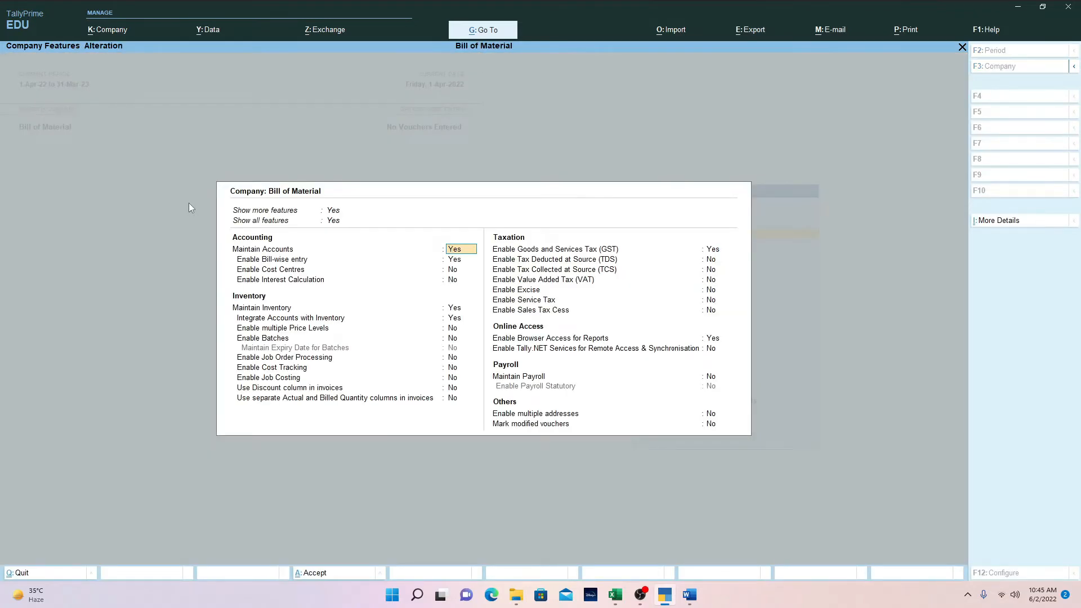
key(Return)
key(Return)
key(Return)
key(Return)
key(Return)
key(Return)
key(Return)
key(Return)
key(Return)
key(Return)
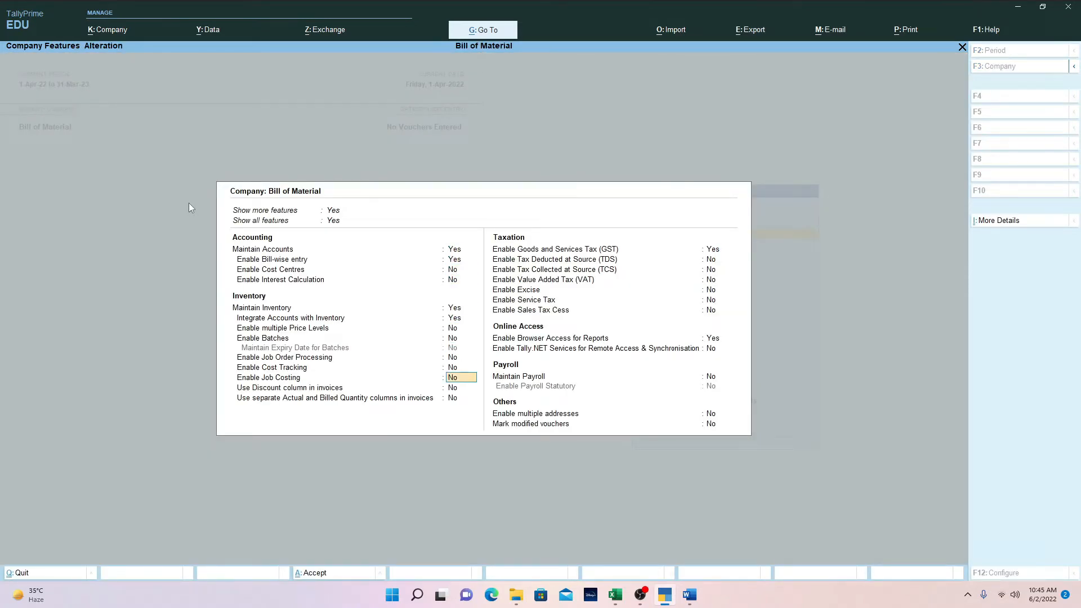
key(Return)
key(Return)
key(Return)
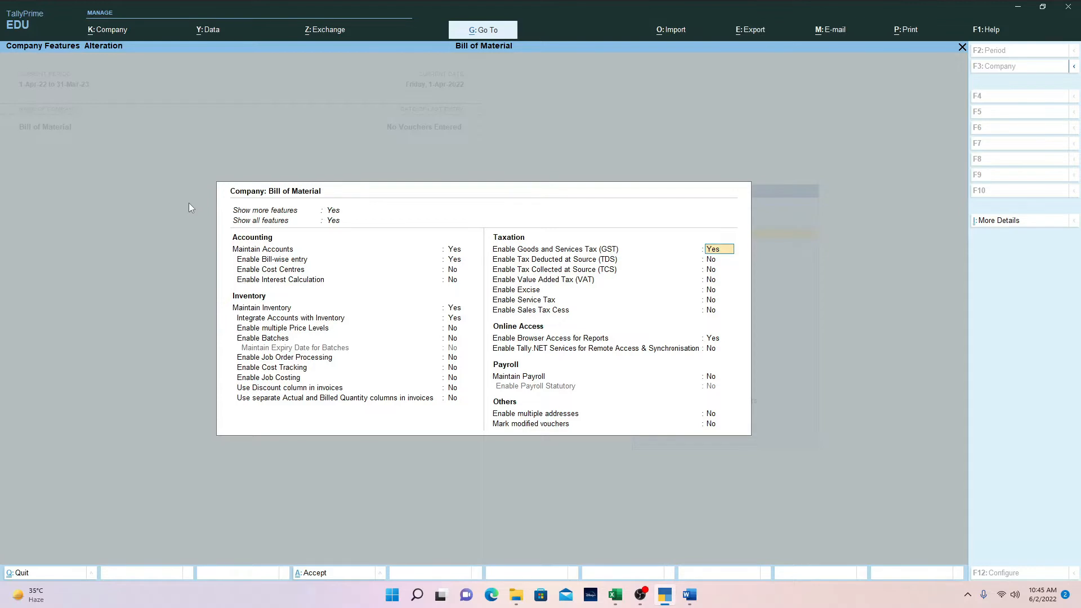
key(Return)
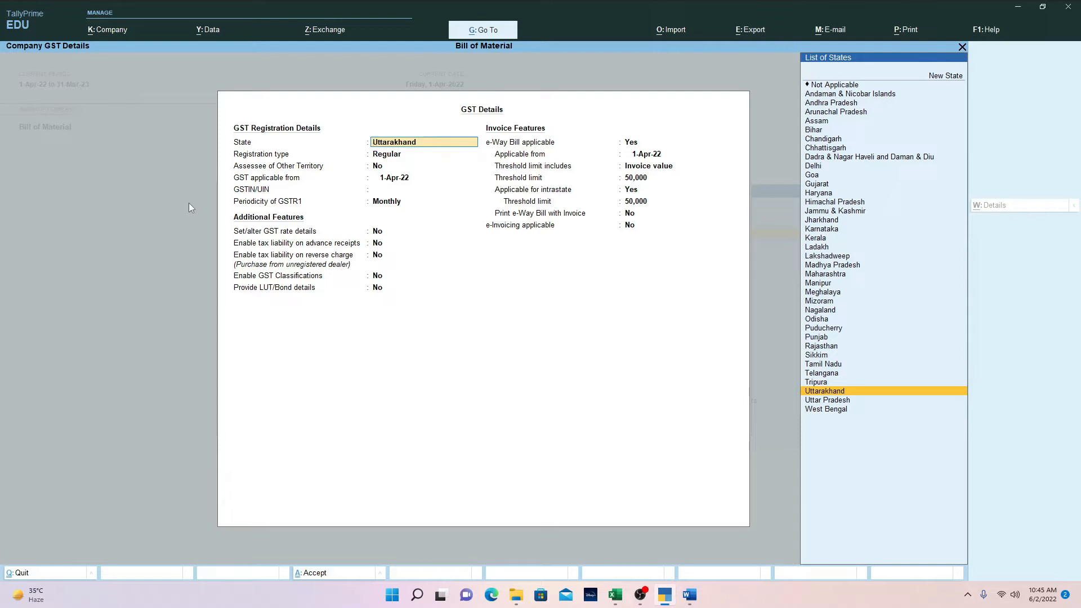
- Fill in the GST registration with state Uttarakhand, type Regular, applicable from 1-Apr-22, the company's GSTIN and monthly GSTR1 periodicity
key(Return)
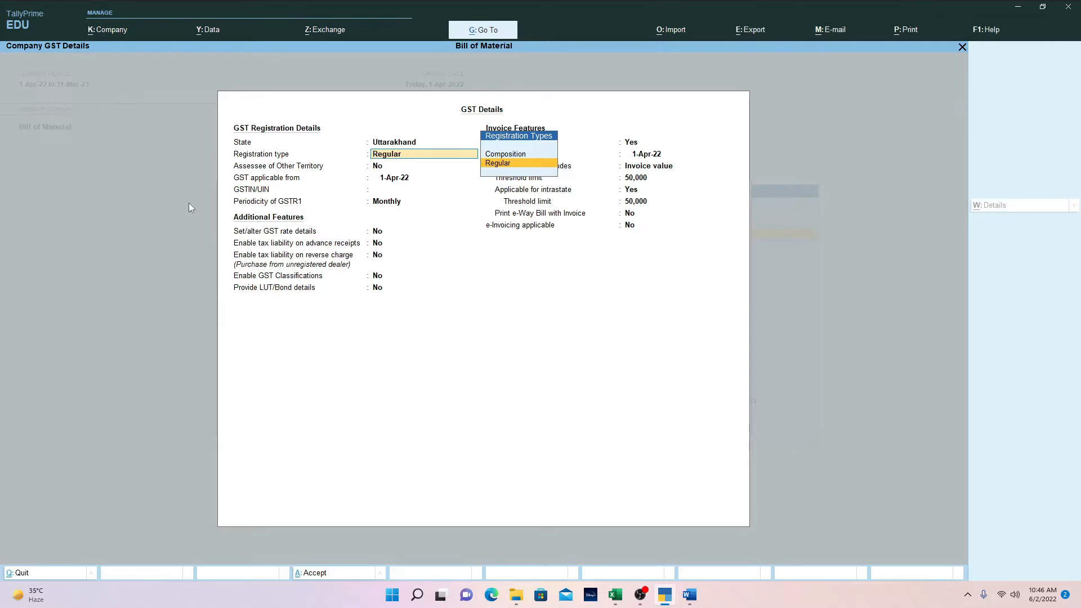
key(Return)
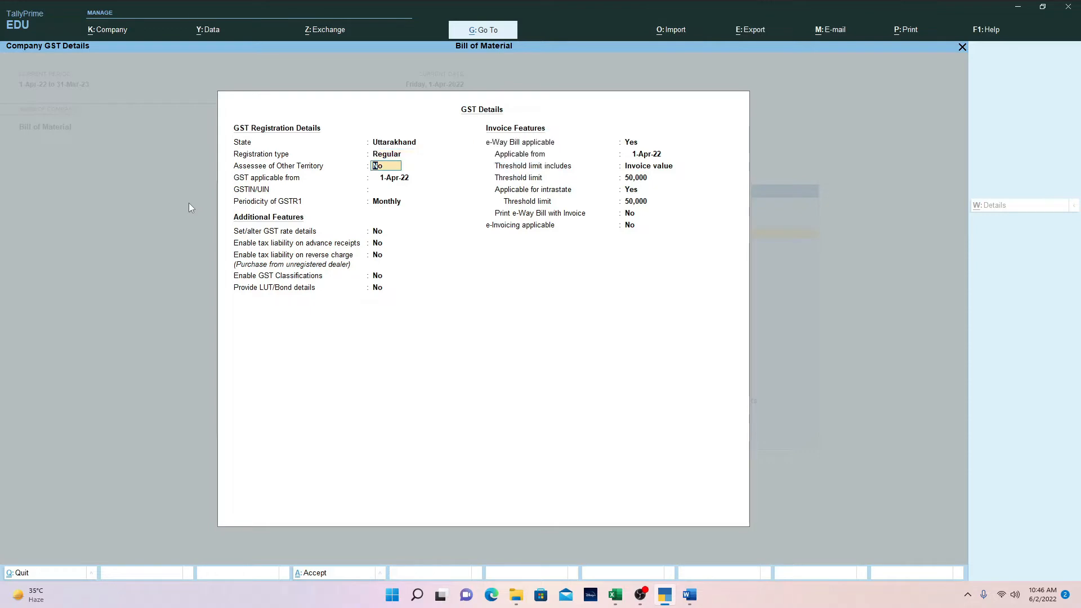
key(Return)
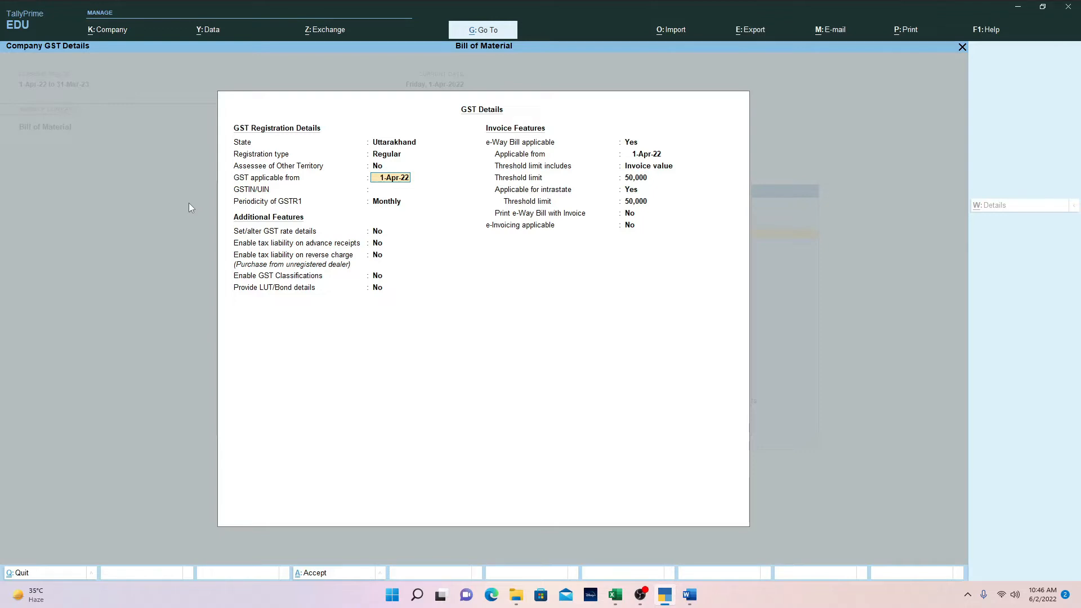
key(Return)
text(55)
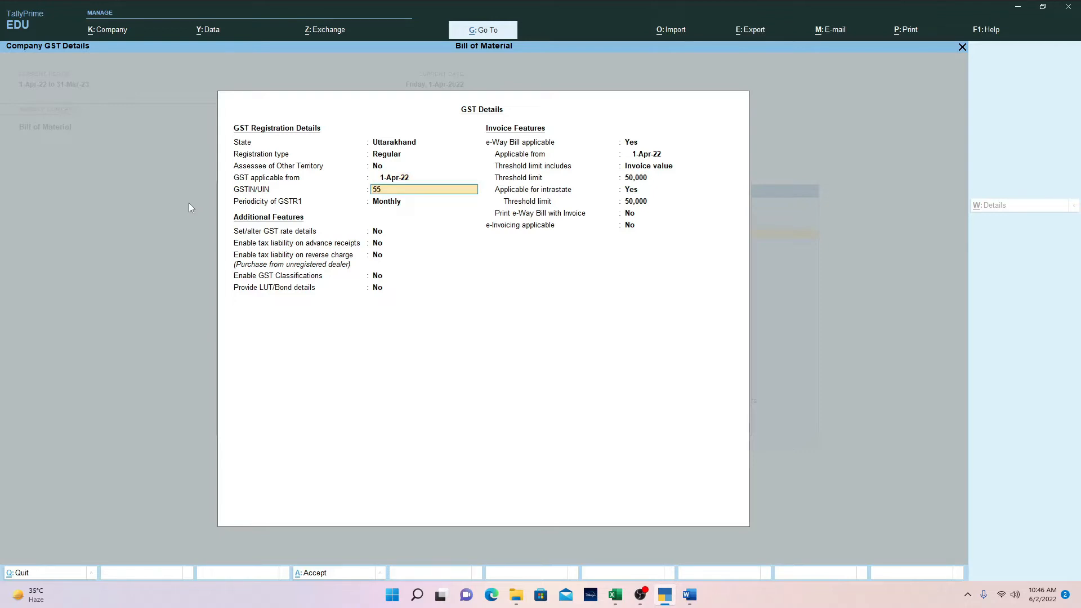
text(53FYDY675765)
key(Return)
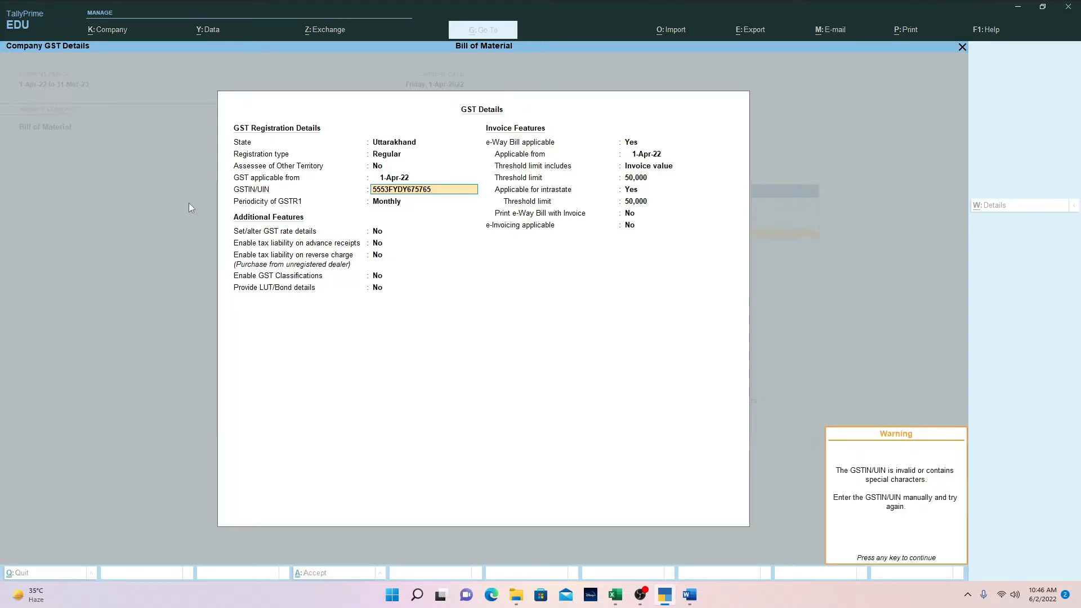
key(Return)
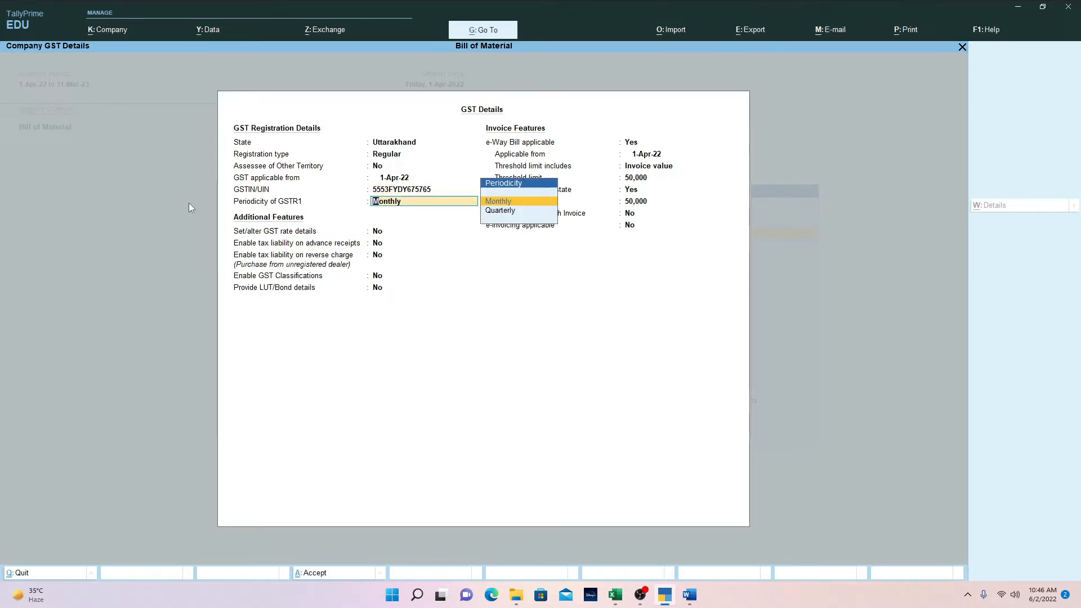
key(Return)
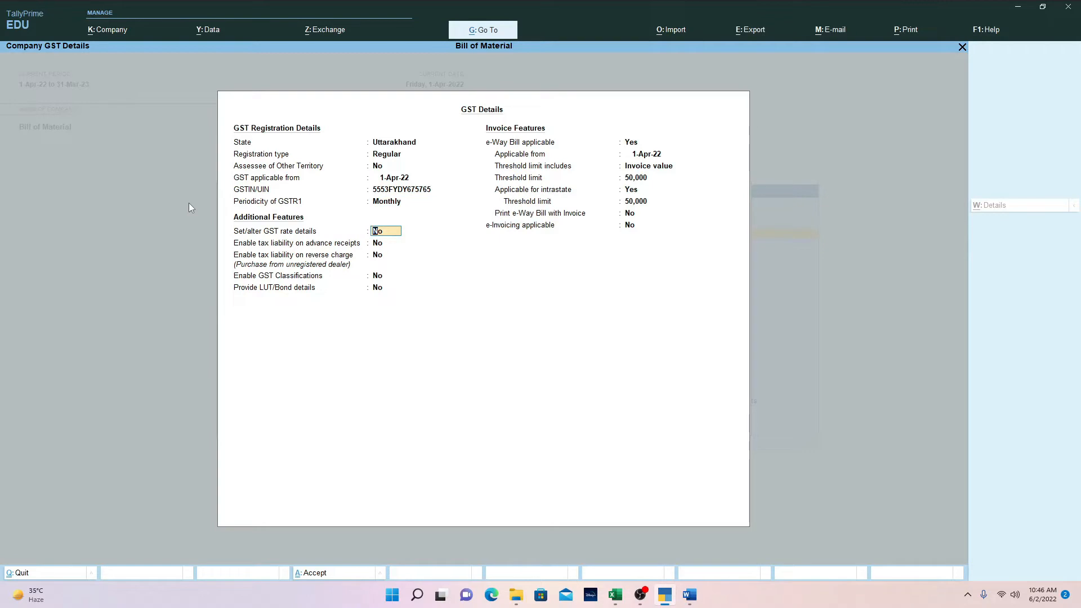
- Enable setting GST rate details and configure them to allow HSN/SAC details and valuation type selection
text(y)
key(Return)
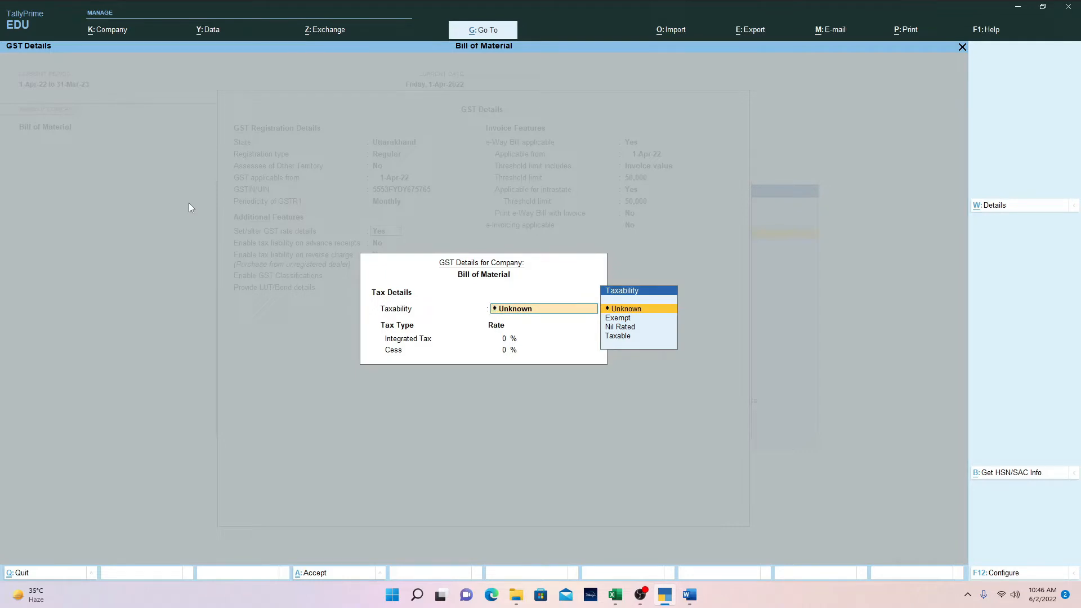
key(F12)
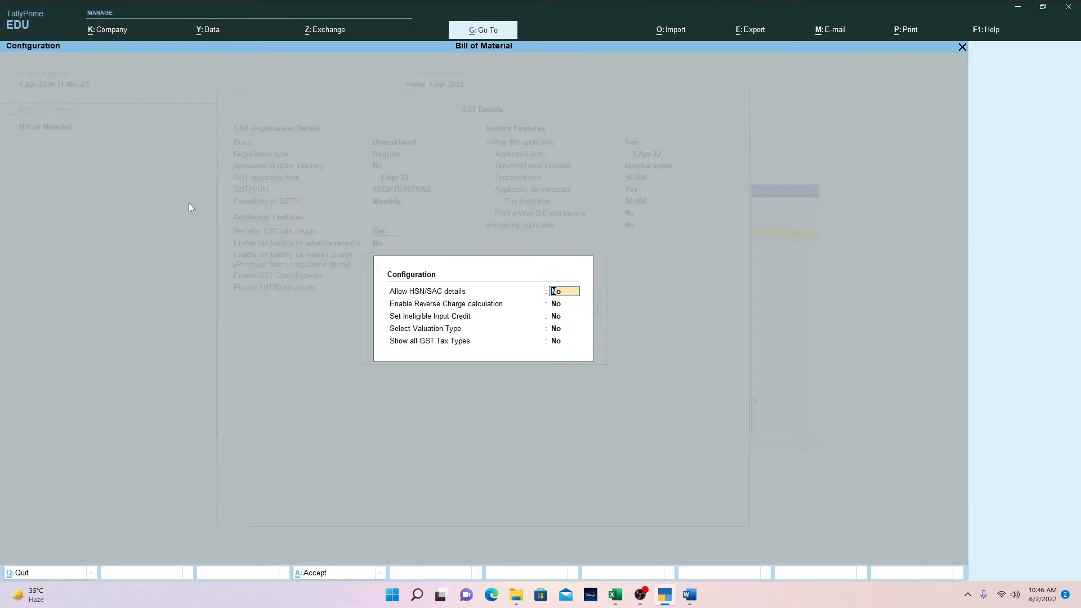
key(y)
key(Return)
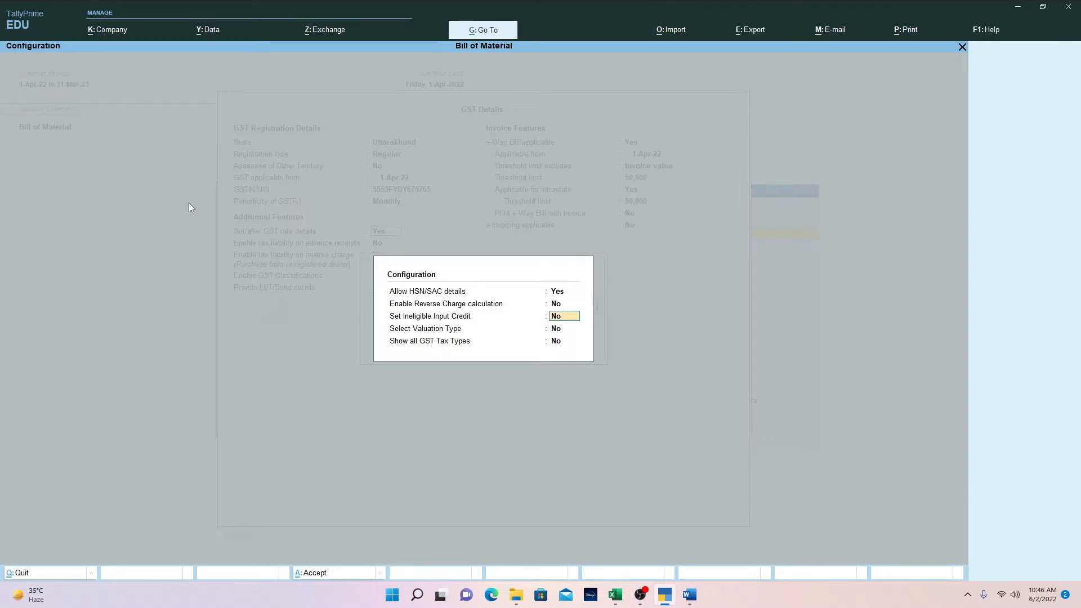
key(Return)
key(y)
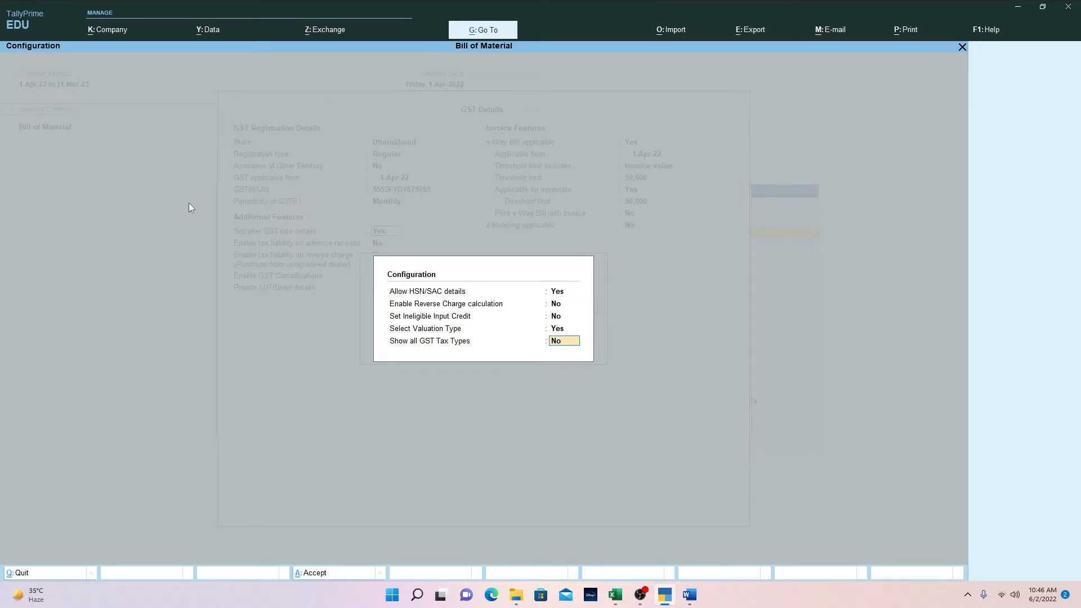
key(Return)
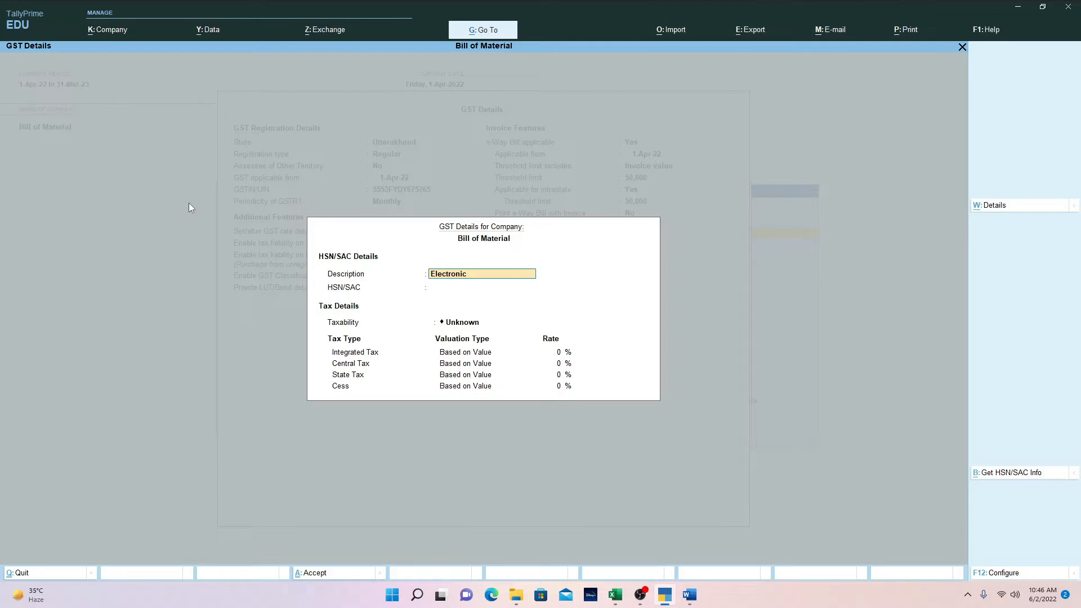
- Set the company's GST rate details to description Electronics, HSN/SAC 123234, Taxable, with 18% integrated tax
key(Return)
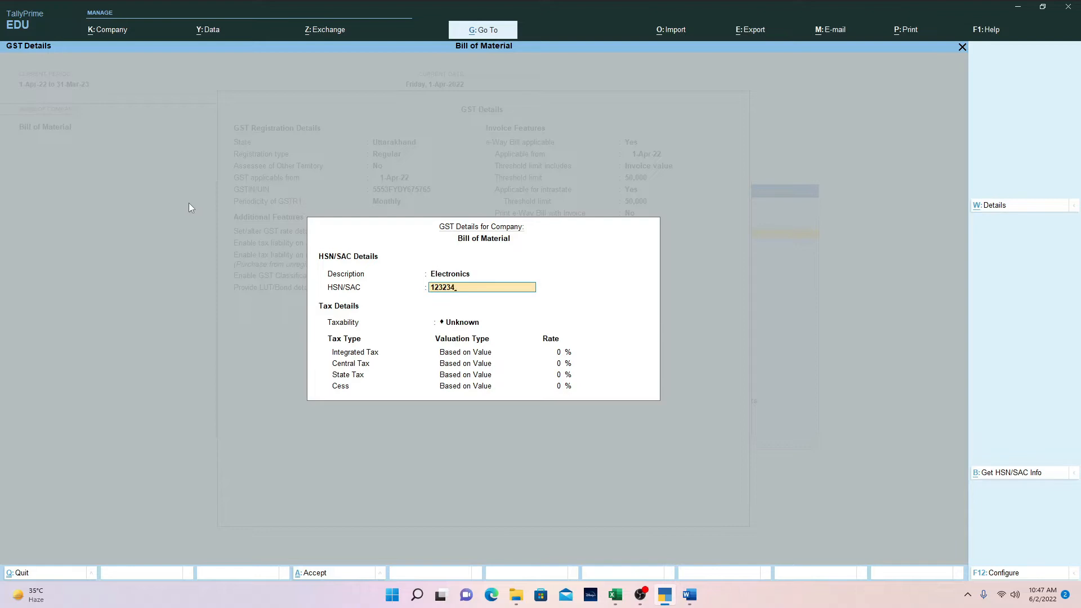
key(Return)
key(Down)
key(Down)
key(Down)
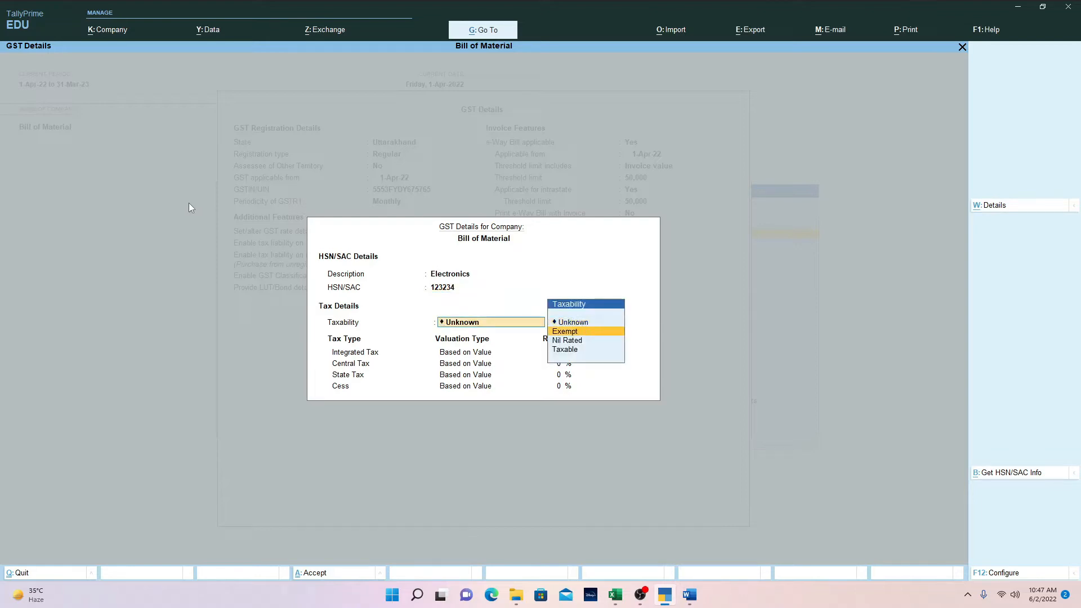
key(Return)
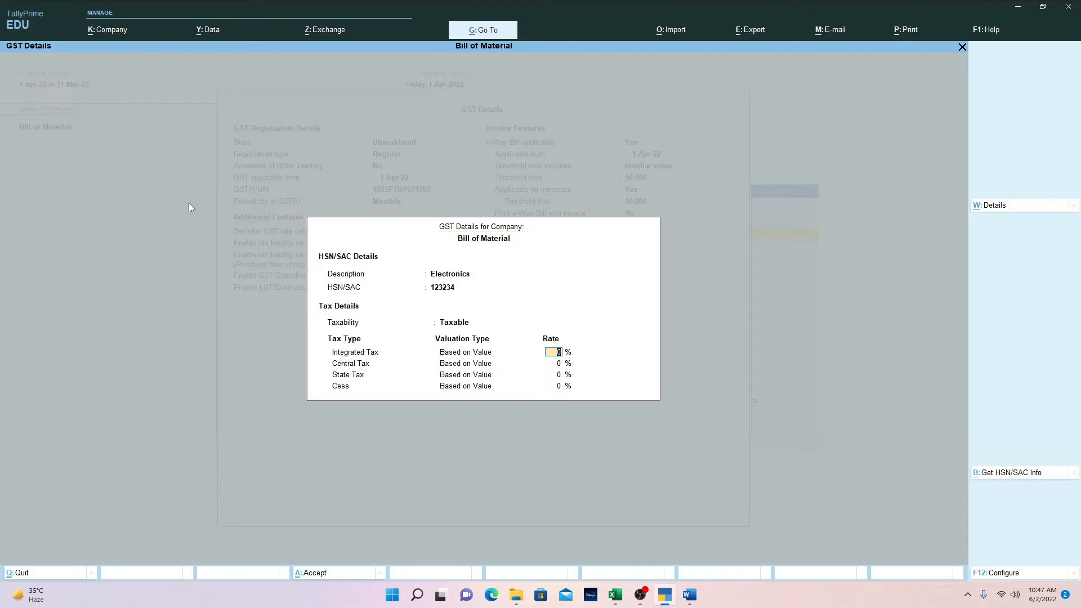
text(18)
key(Return)
key(Return)
key(Return)
key(Return)
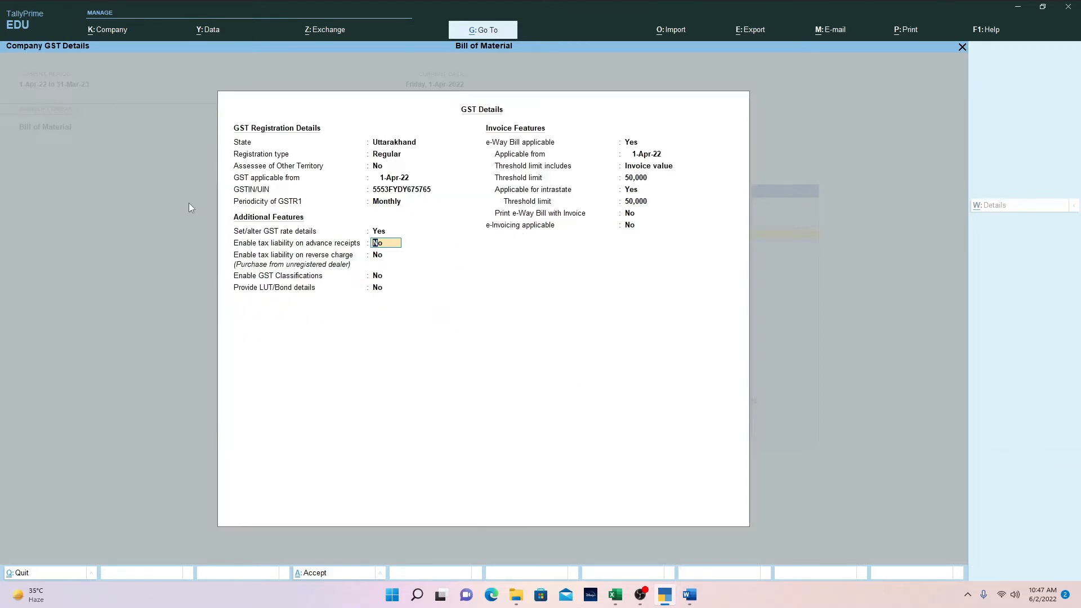
- Set e-Way Bill and e-Invoicing to not applicable, and save the GST details and company features
key(Return)
key(Return)
key(Return)
key(Return)
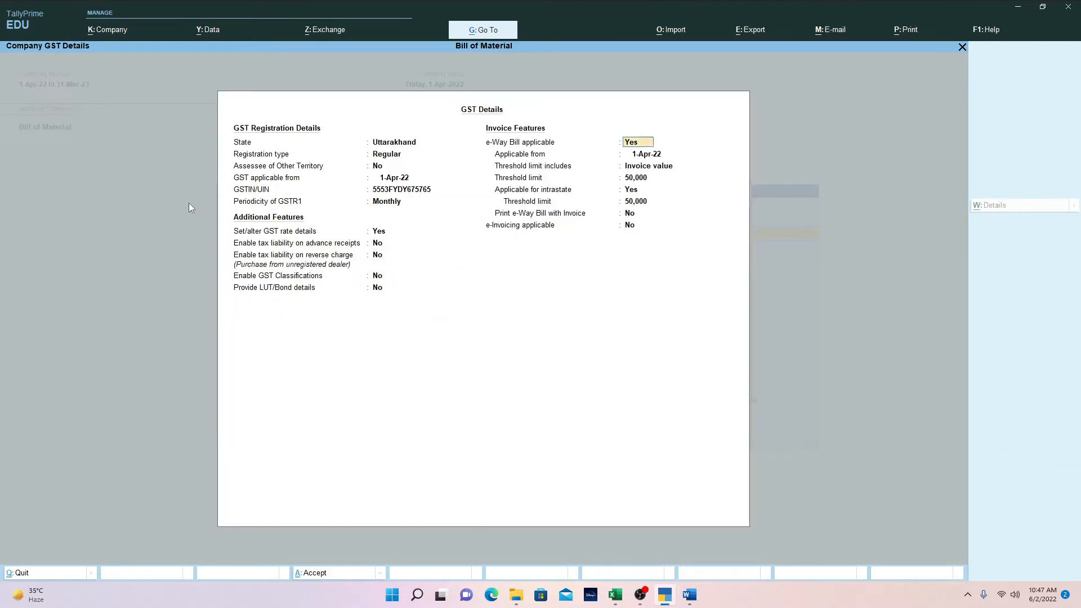
key(n)
key(Return)
key(n)
key(Return)
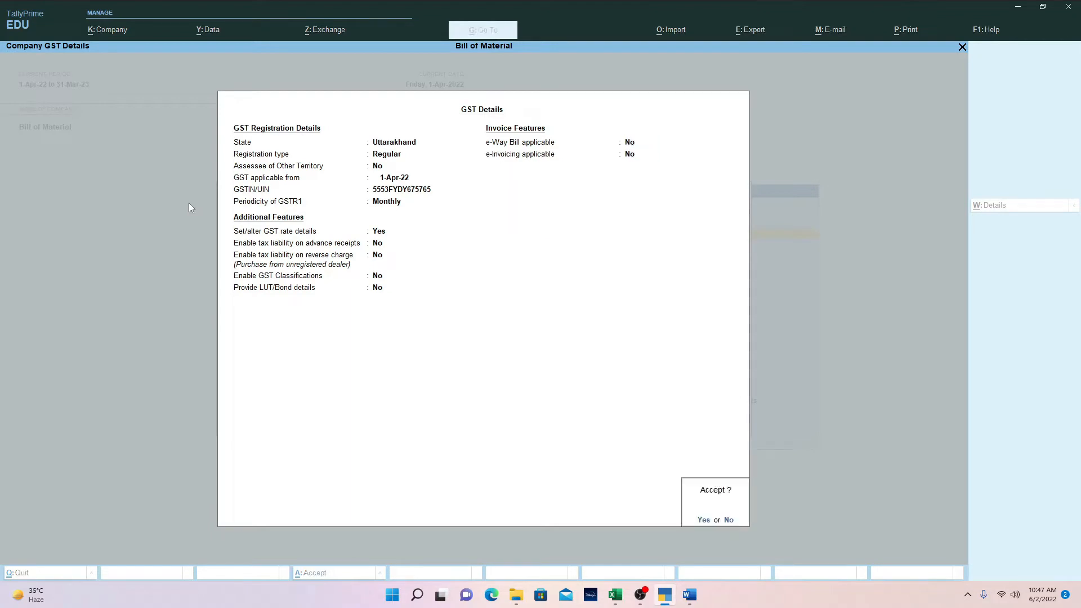
key(Return)
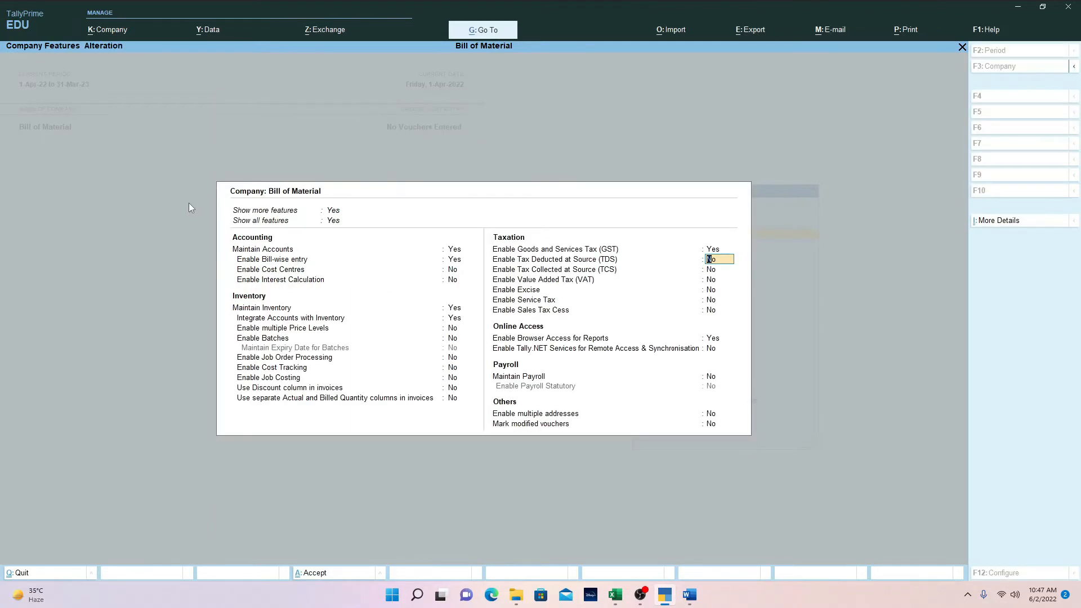
key(ctrl)
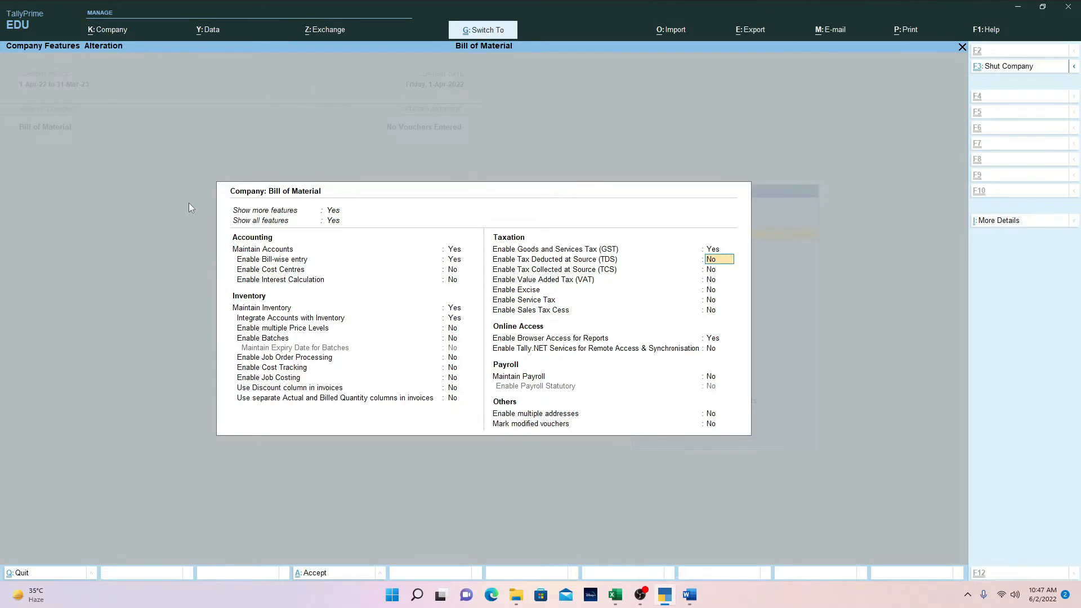
key(ctrl+a)
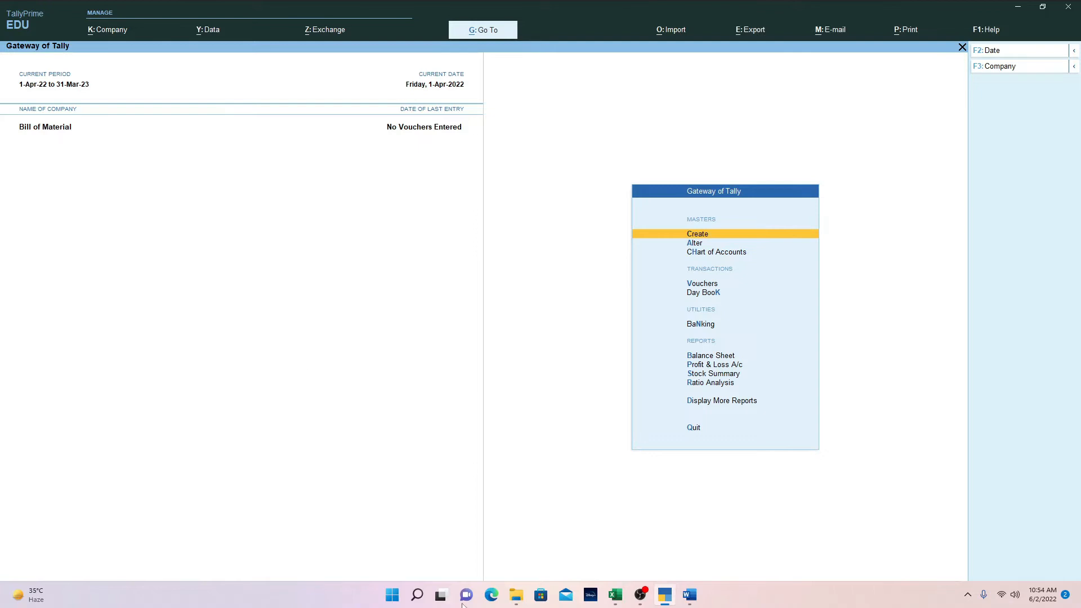
- Check the purchase transaction from ABC electronics in the Word document and return to TallyPrime
click(690, 594)
click(724, 512)
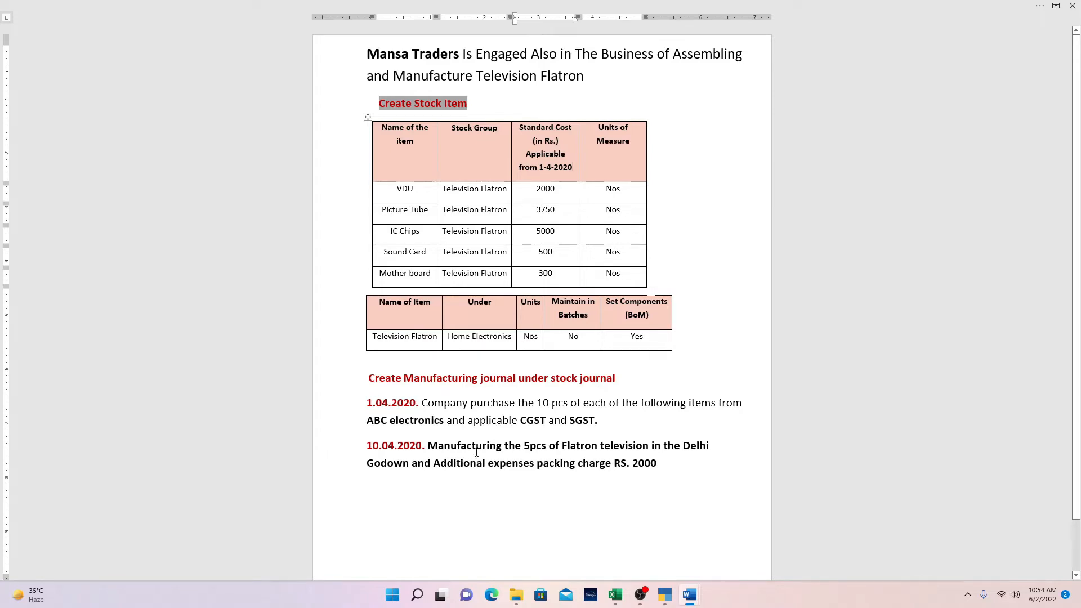
key(alt+Tab)
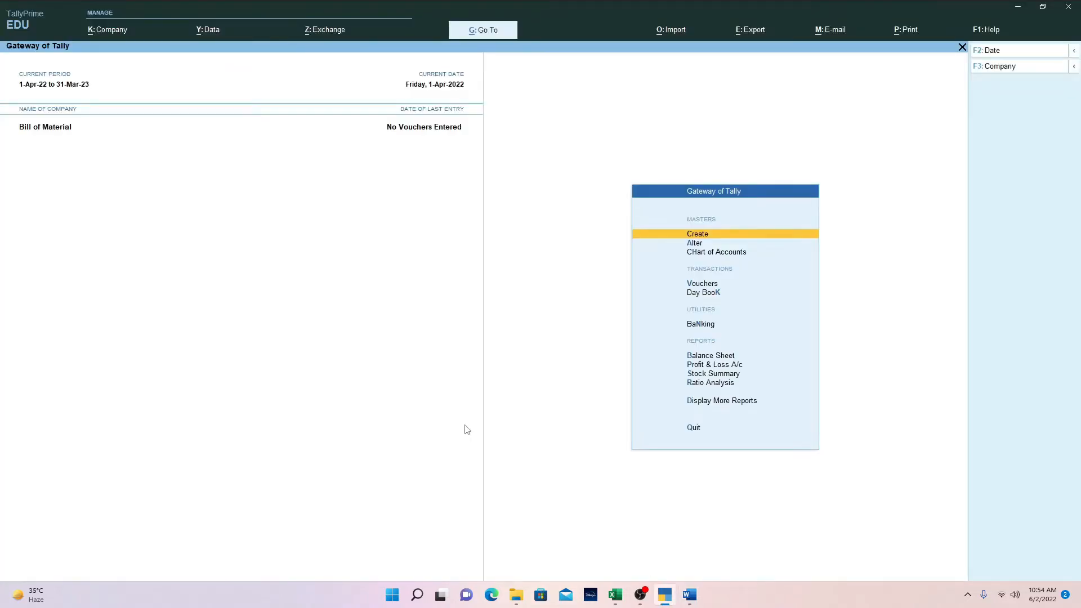
- Start a purchase voucher with supplier invoice number 456 dated 1-Apr-22
key(Down)
key(Down)
key(Down)
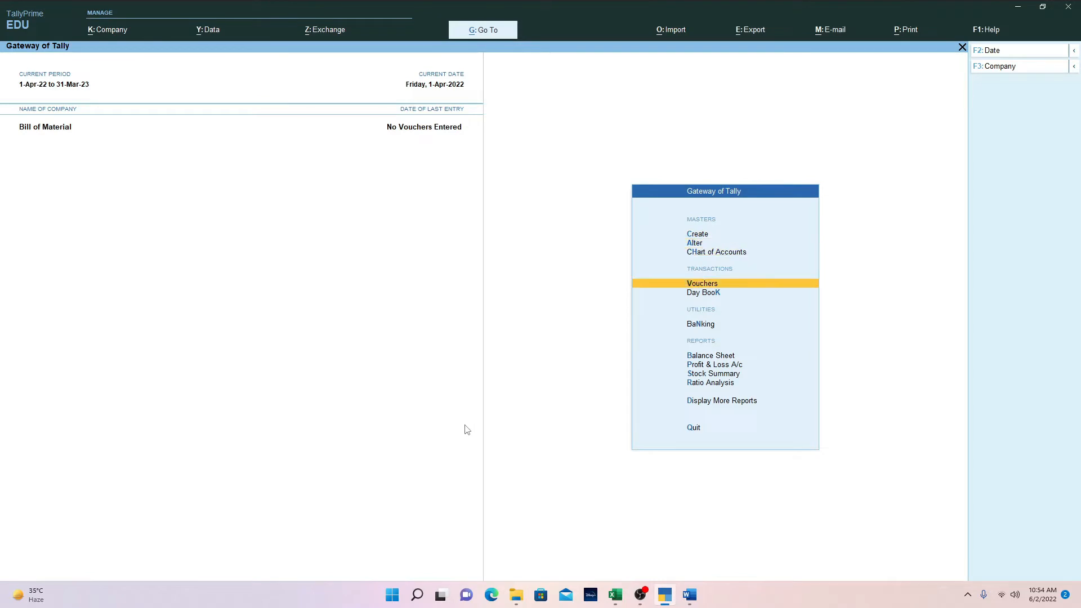
key(Return)
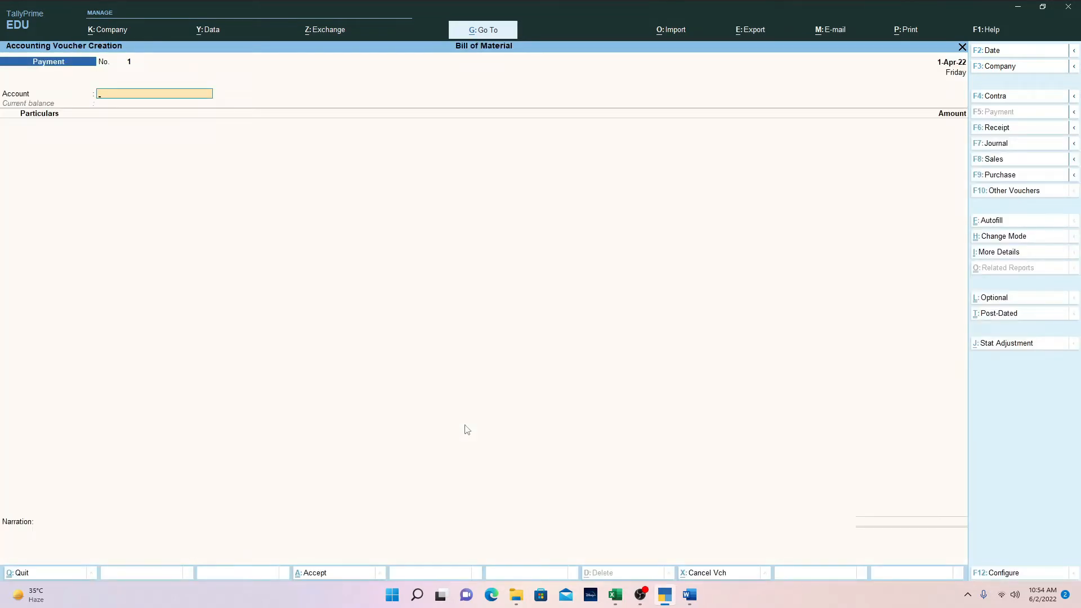
key(F9)
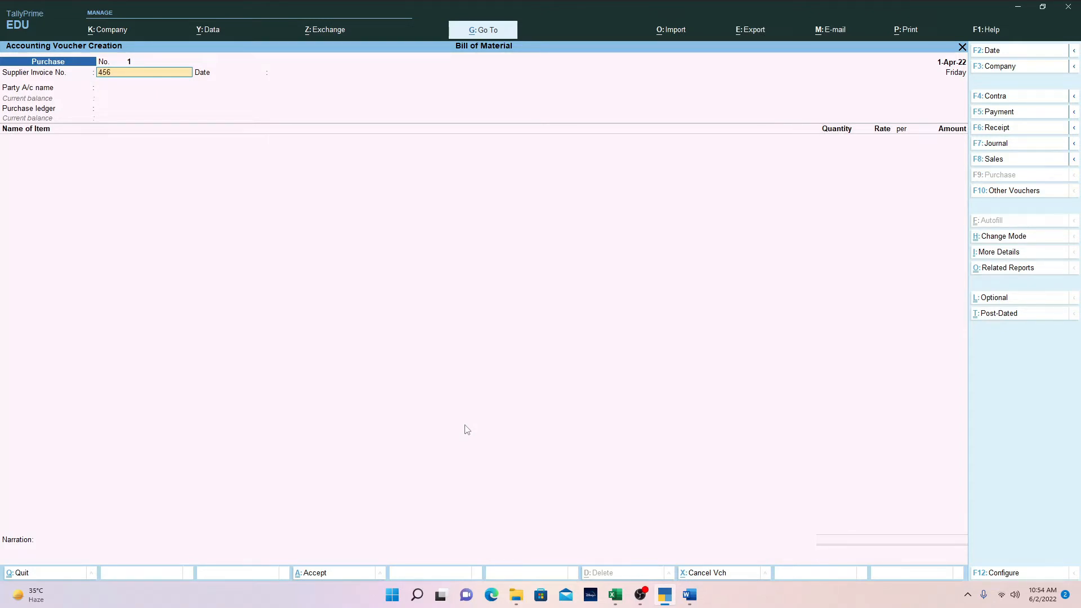
key(Return)
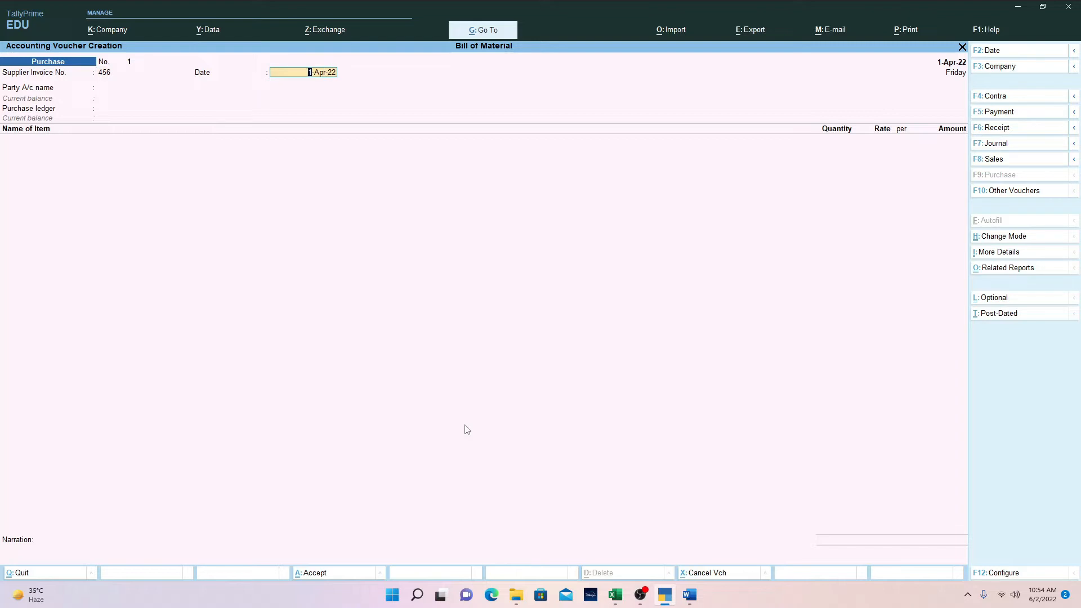
key(Return)
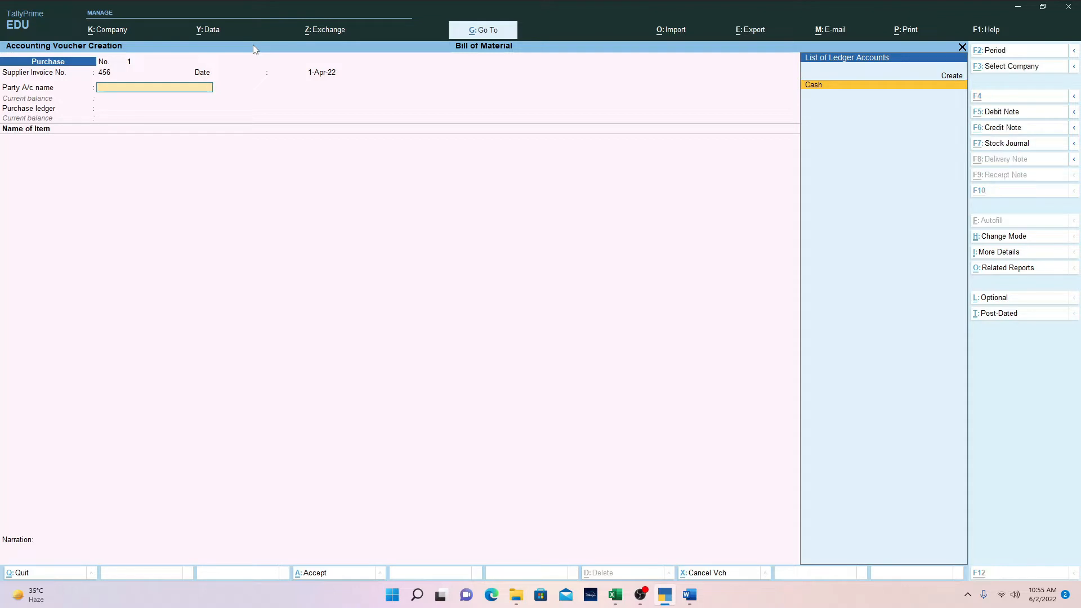
- Create a supplier ledger named Abc Electronics under Sundry Creditors, keeping bill-by-bill balances on and credit-day checking off
key(alt+c)
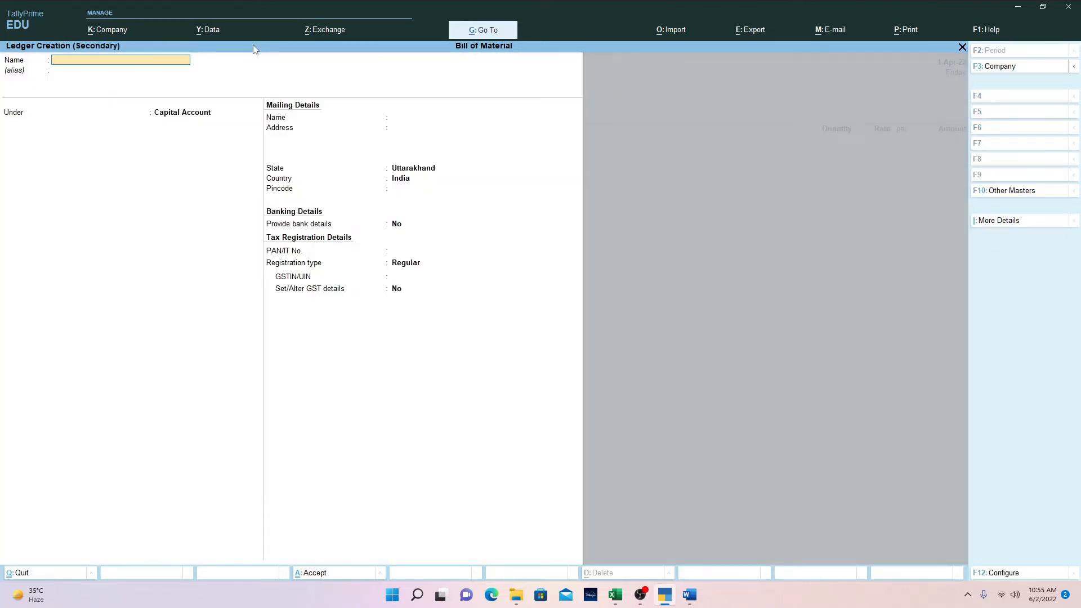
text(Abc electronics)
key(Return)
key(Return)
text(Su)
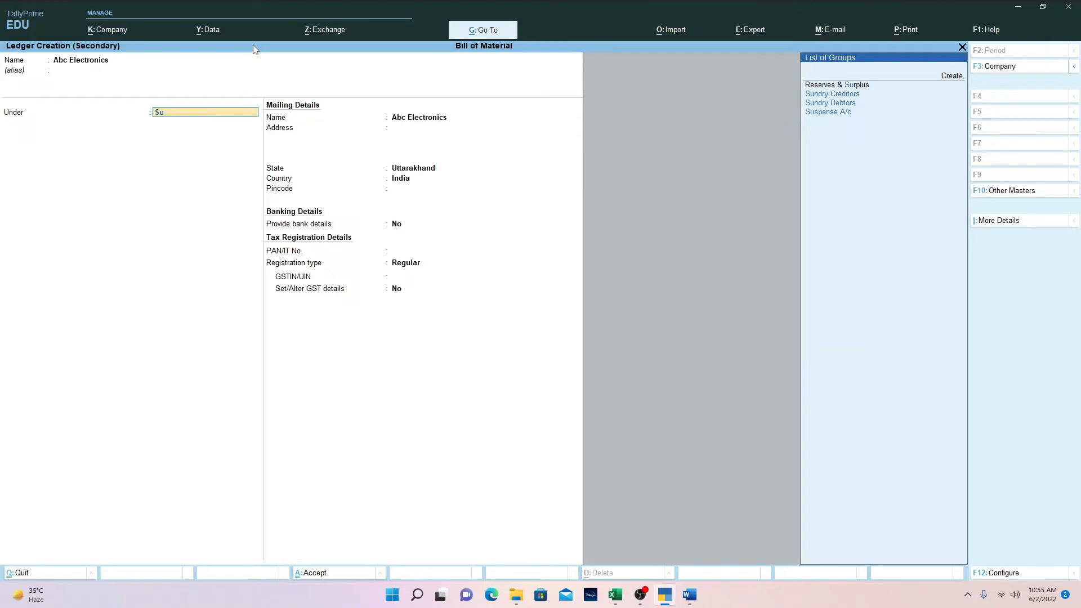
key(Down)
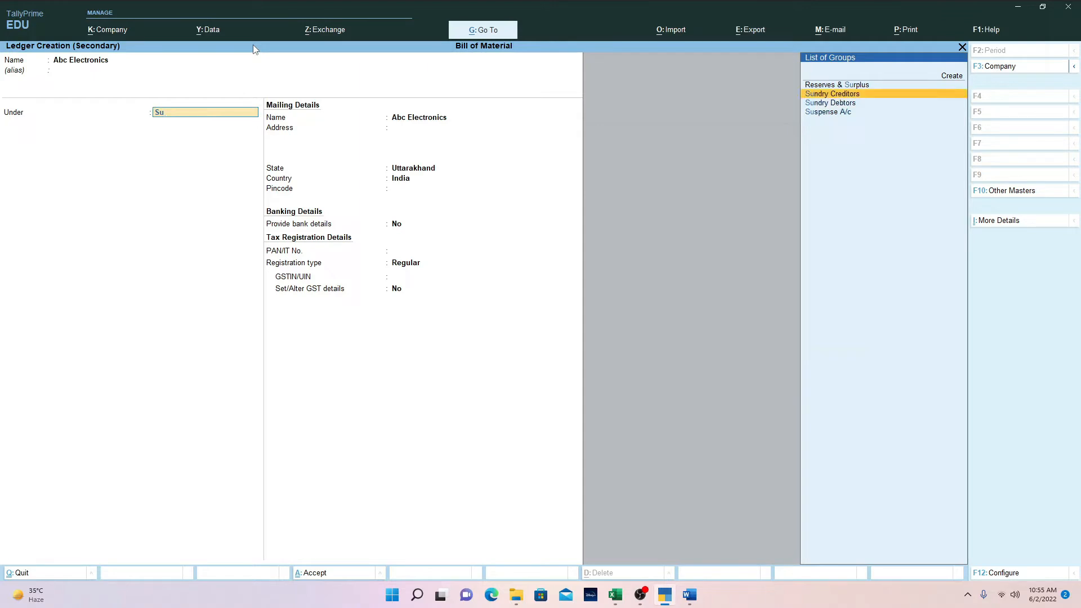
key(Return)
key(Return)
key(Return)
key(Return)
key(Return)
key(Return)
key(Return)
key(Return)
key(Return)
key(Return)
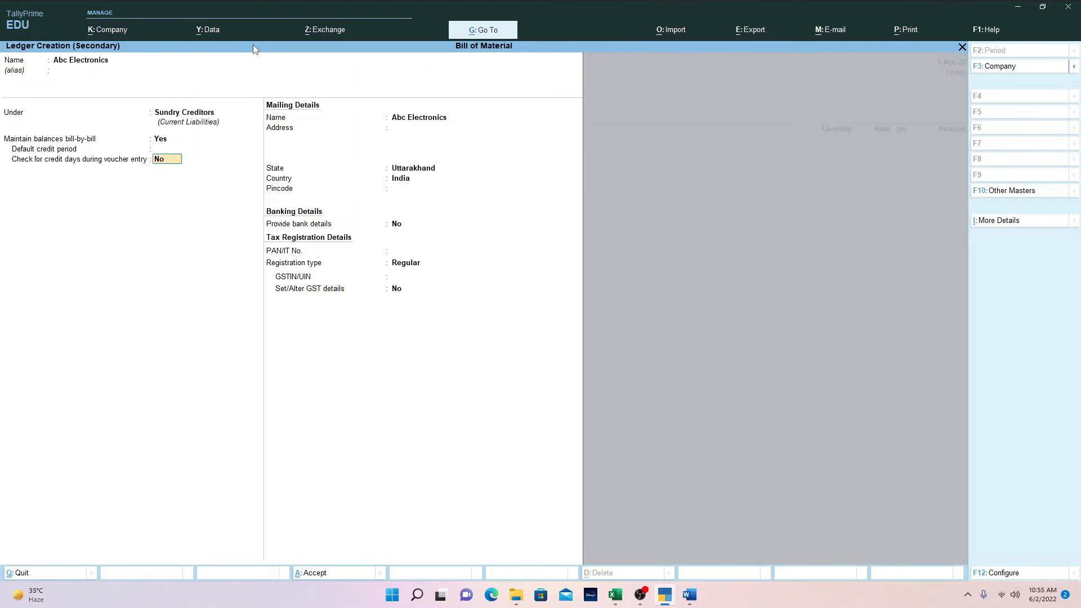
- Keep Abc Electronics' registration type as Regular, enter its GSTIN/UIN, and save the ledger without separate GST details
key(Return)
key(Return)
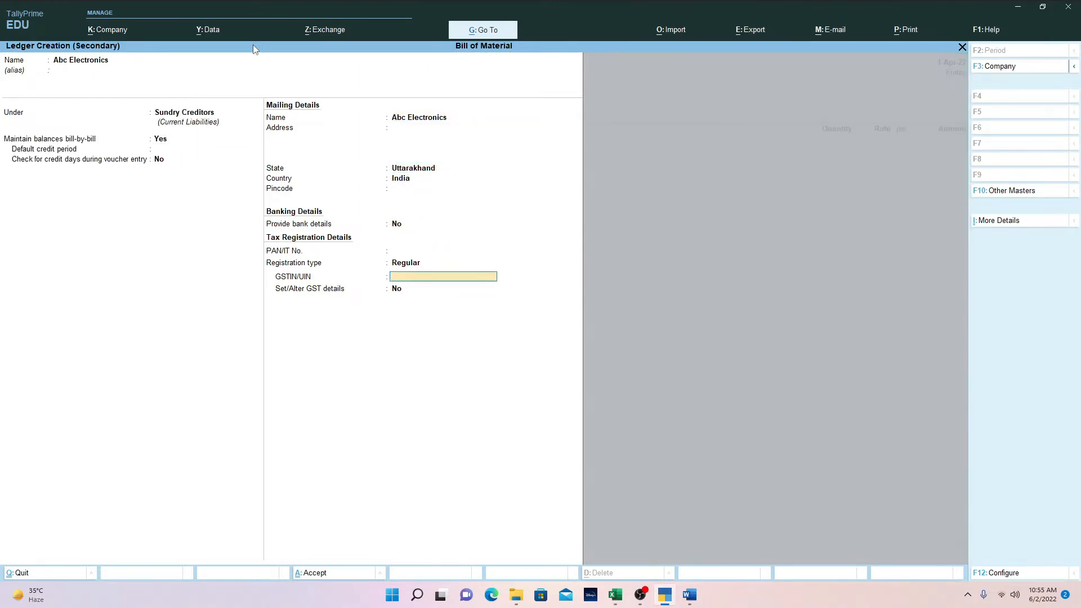
key(BackSpace)
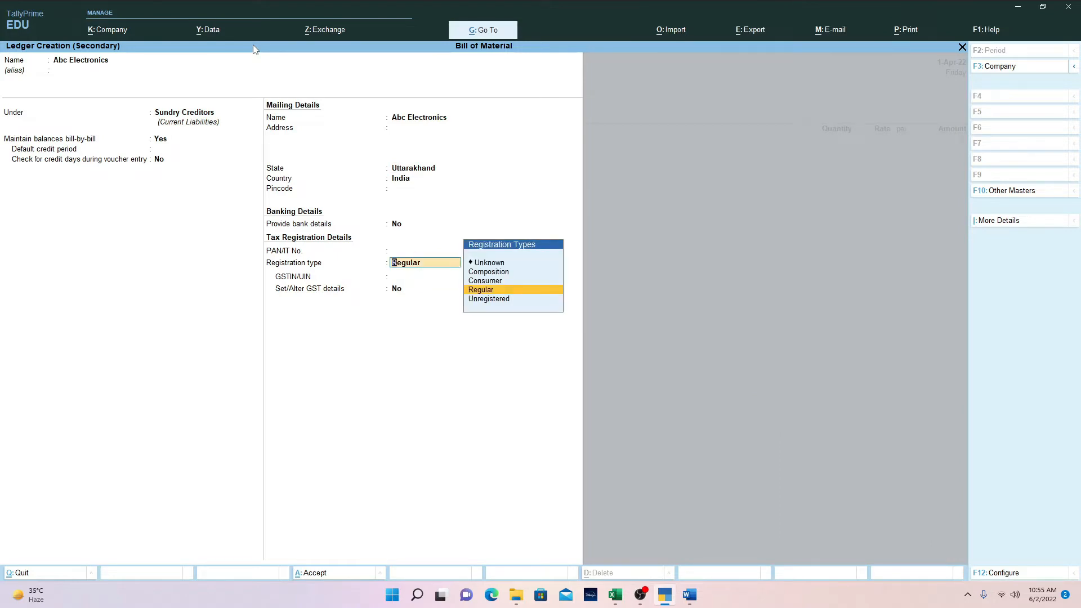
key(Return)
text(53)
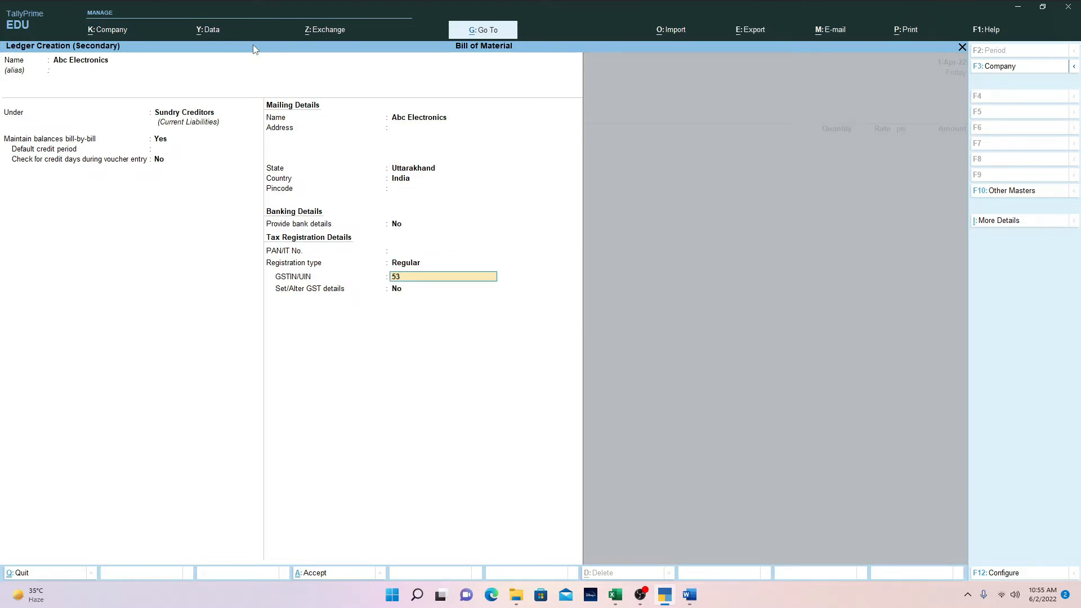
text(4FDJGDJF53454)
key(Return)
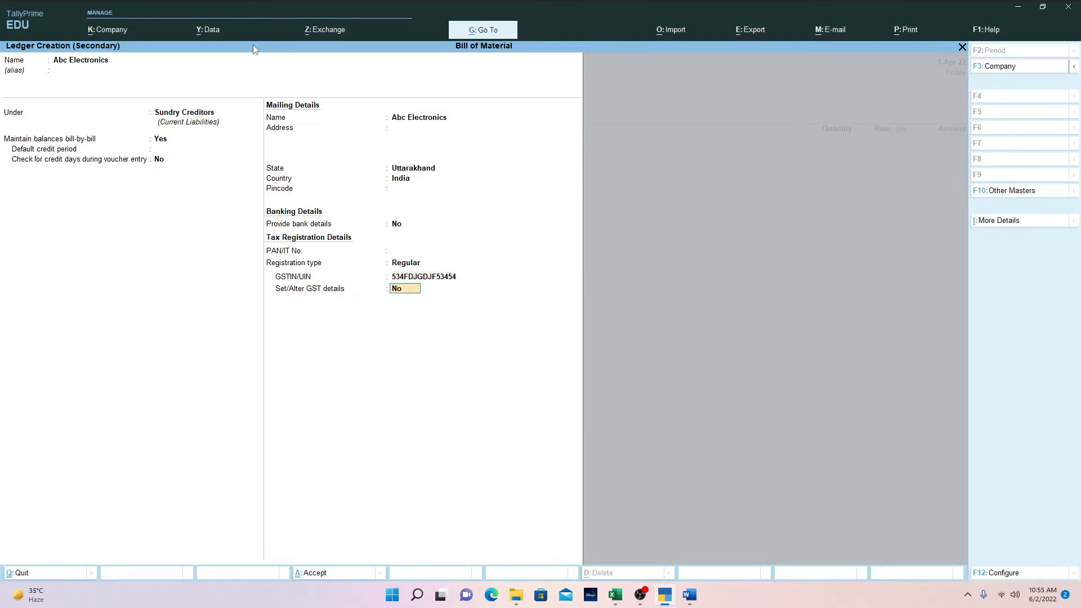
key(Return)
key(Return)
- Leave the voucher's receipt details blank and accept Abc Electronics as the supplier in the party details
key(Return)
key(Return)
key(Return)
key(Return)
key(Return)
key(Return)
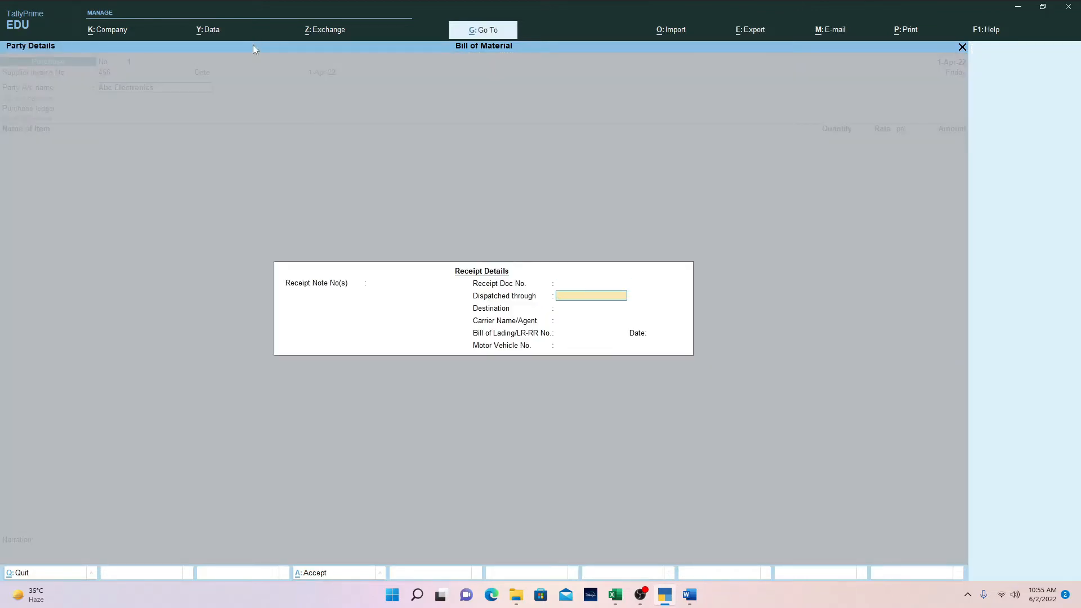
key(Return)
key(Return)
key(Return)
key(Return)
key(Return)
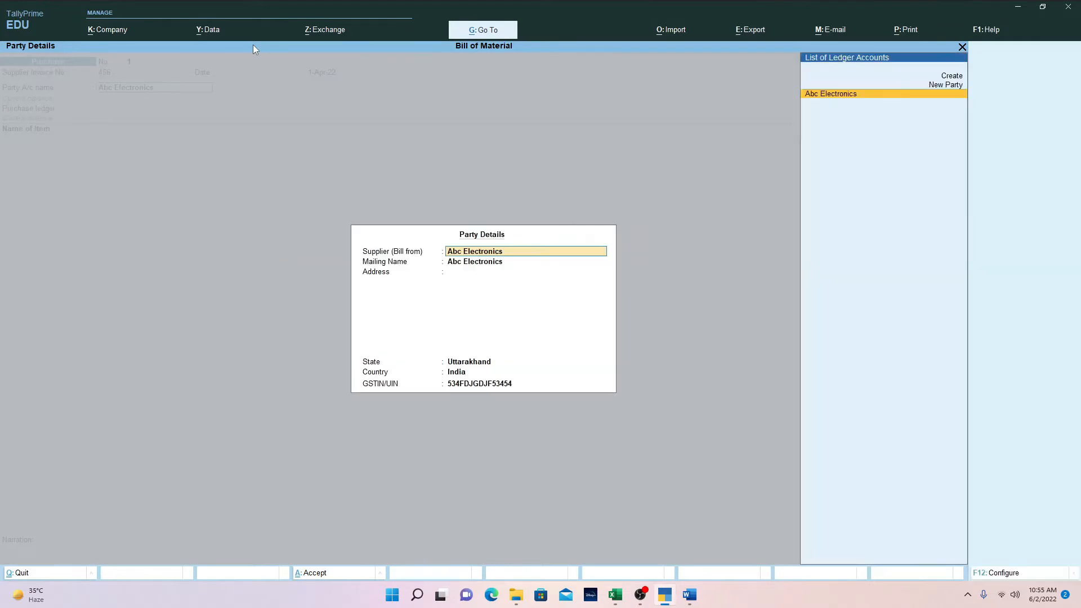
key(Return)
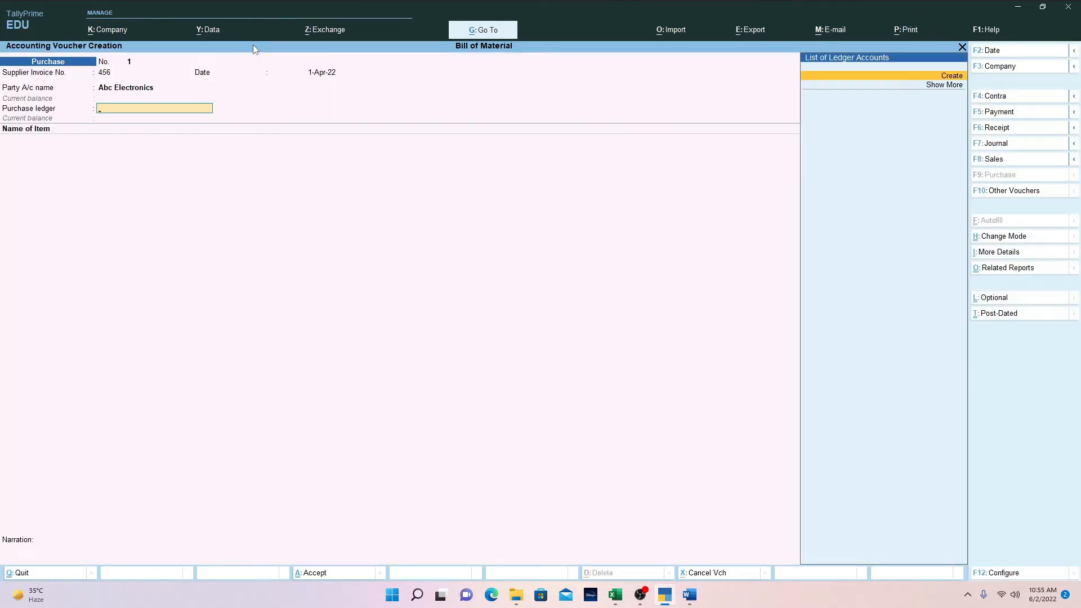
- Create a ledger named Purchase A/c under Purchase Accounts, with ledger type Not Applicable and GST Applicable
key(alt+c)
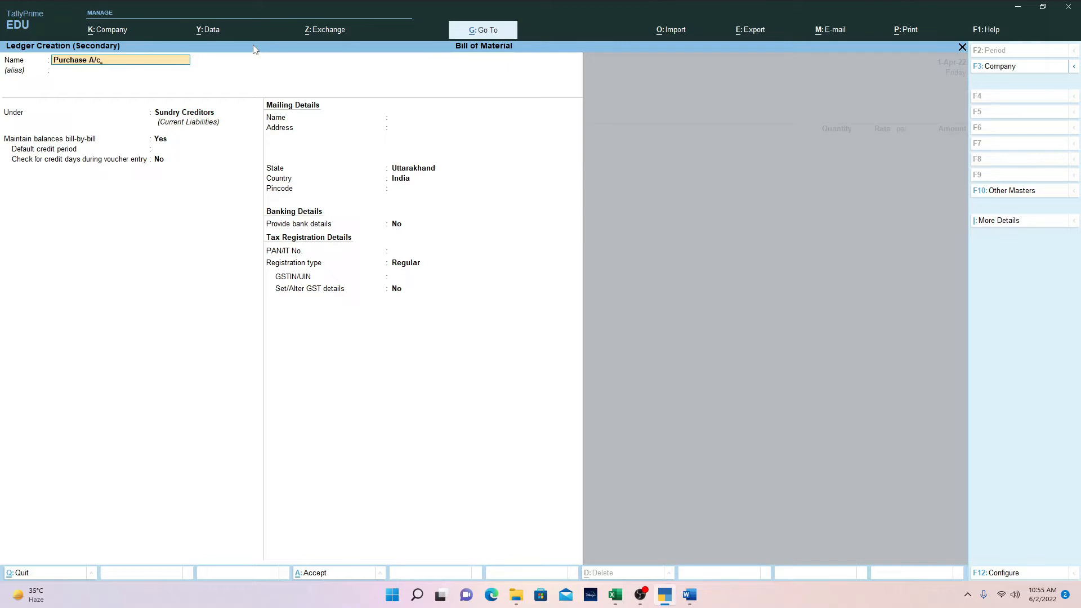
key(Return)
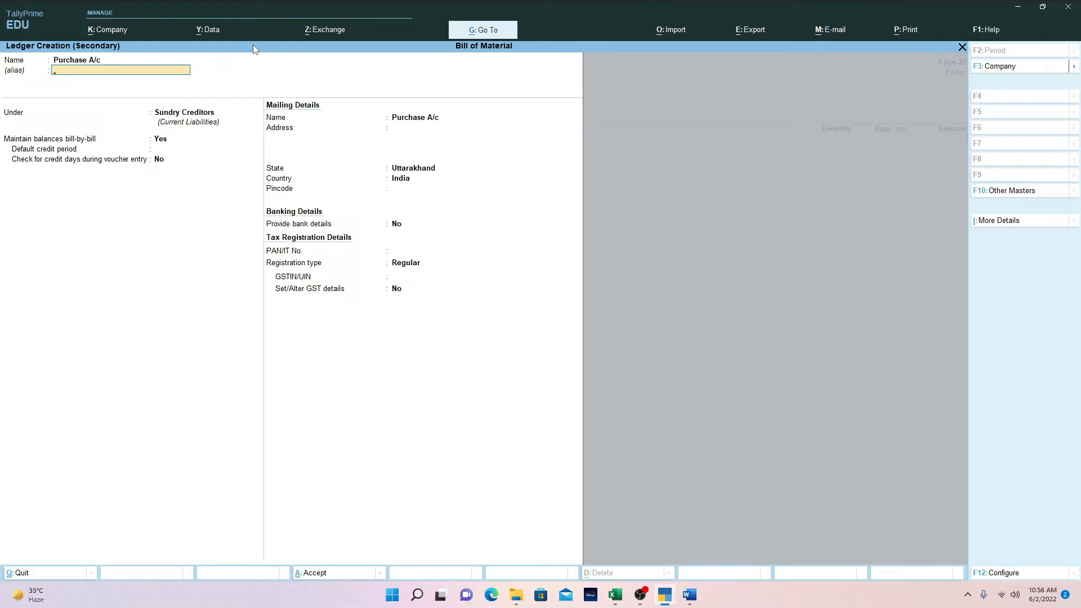
key(Return)
text(Pur)
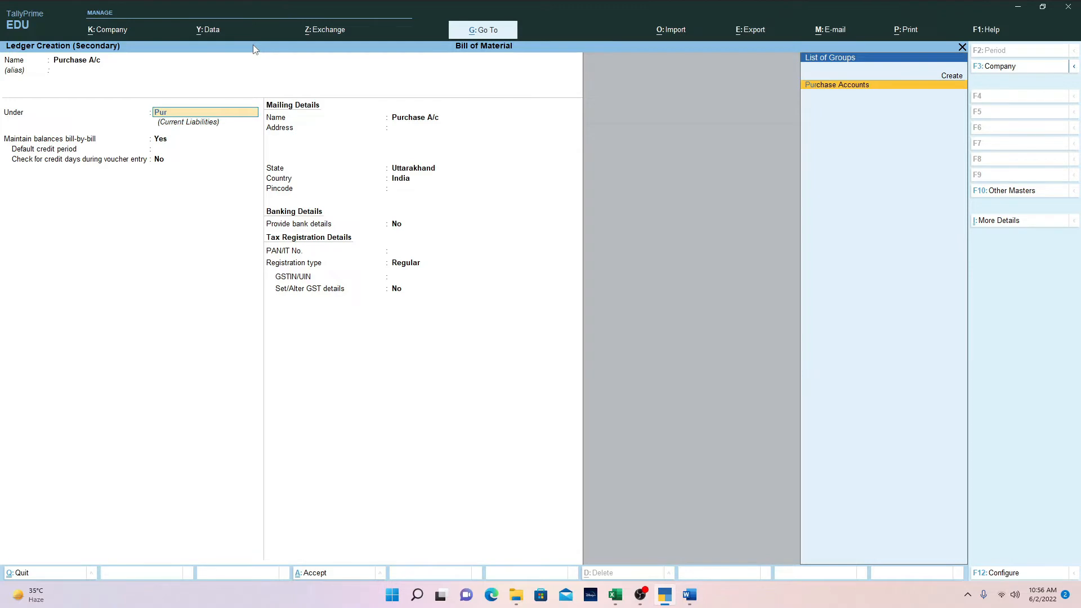
key(Return)
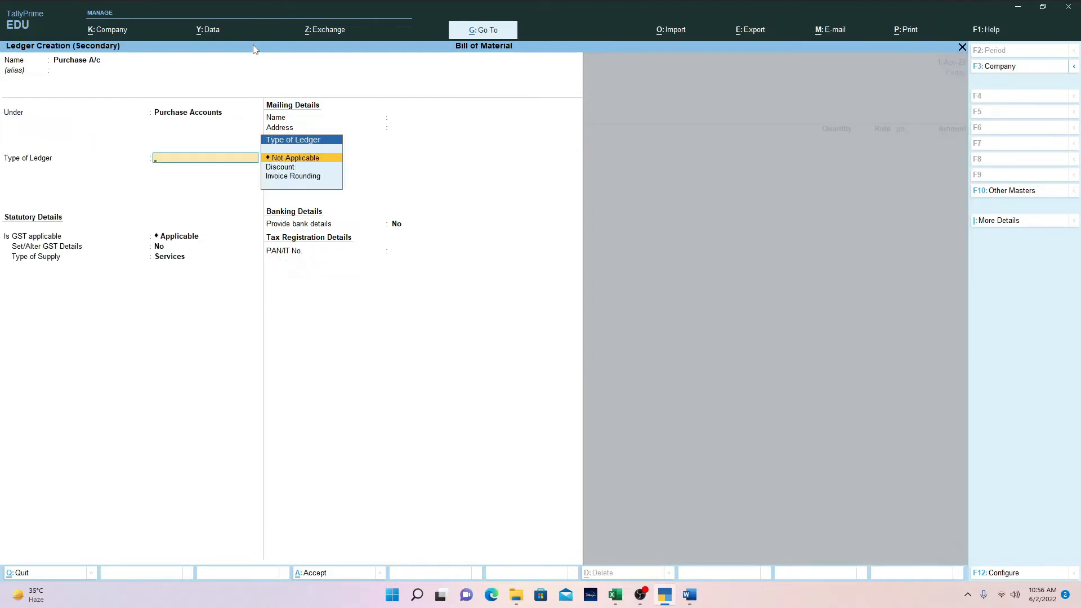
key(Return)
key(Return)
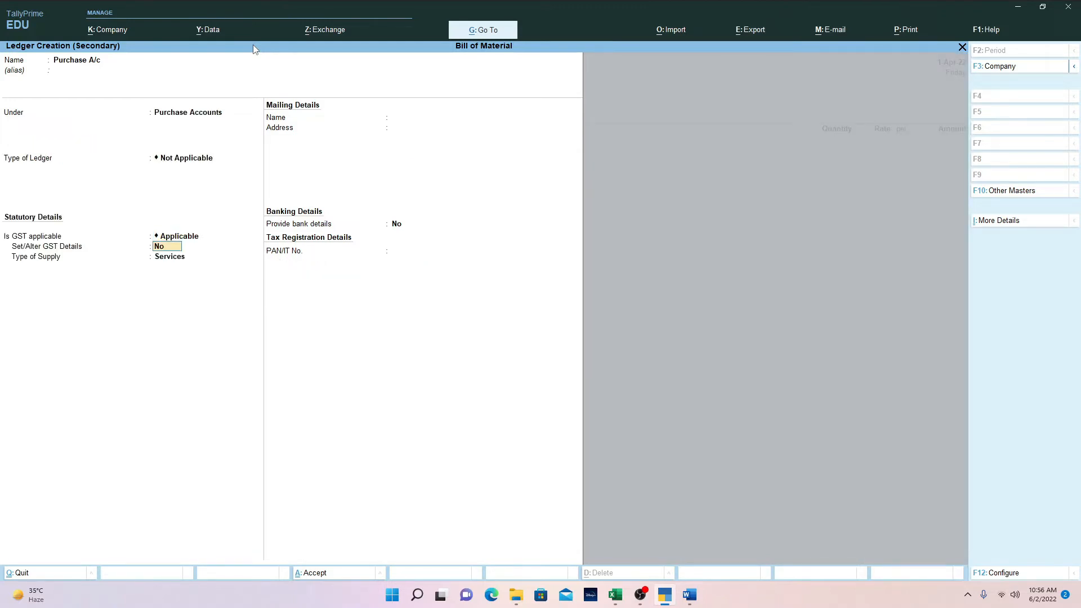
- Enable GST details for Purchase A/c and enter the description Electronics with HSN/SAC 343223
text(y)
key(Return)
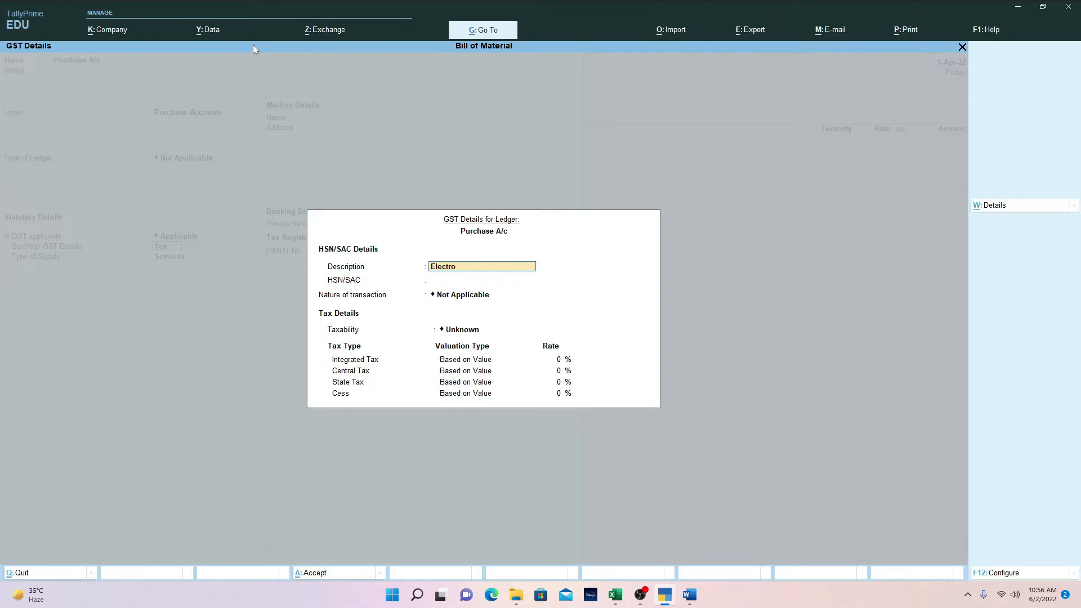
key(Return)
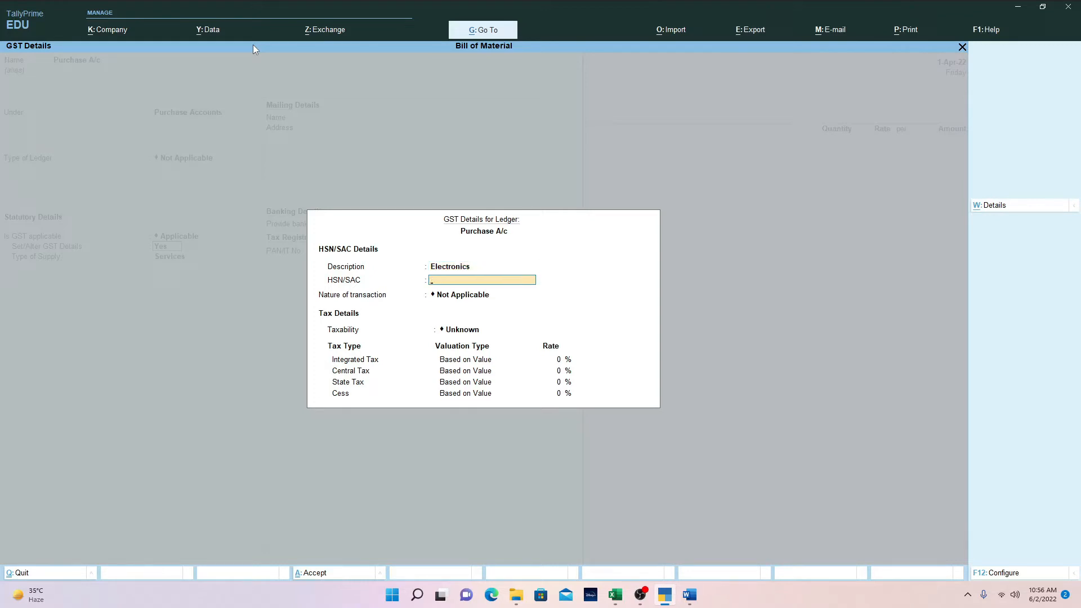
text(343223)
key(Return)
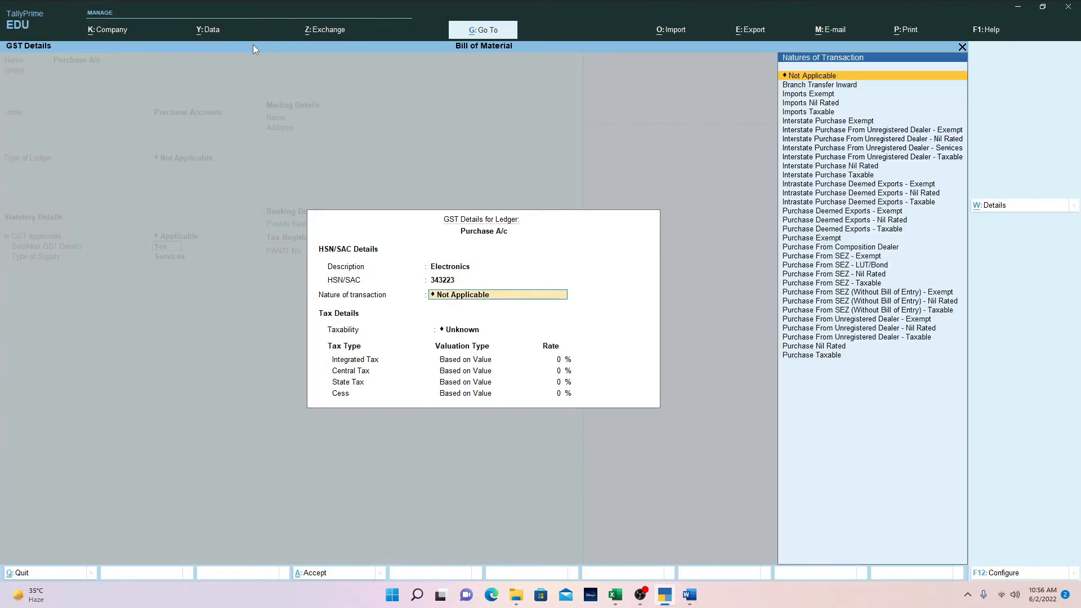
- Set the nature of transaction for Purchase A/c to Purchase Taxable
text(Pur)
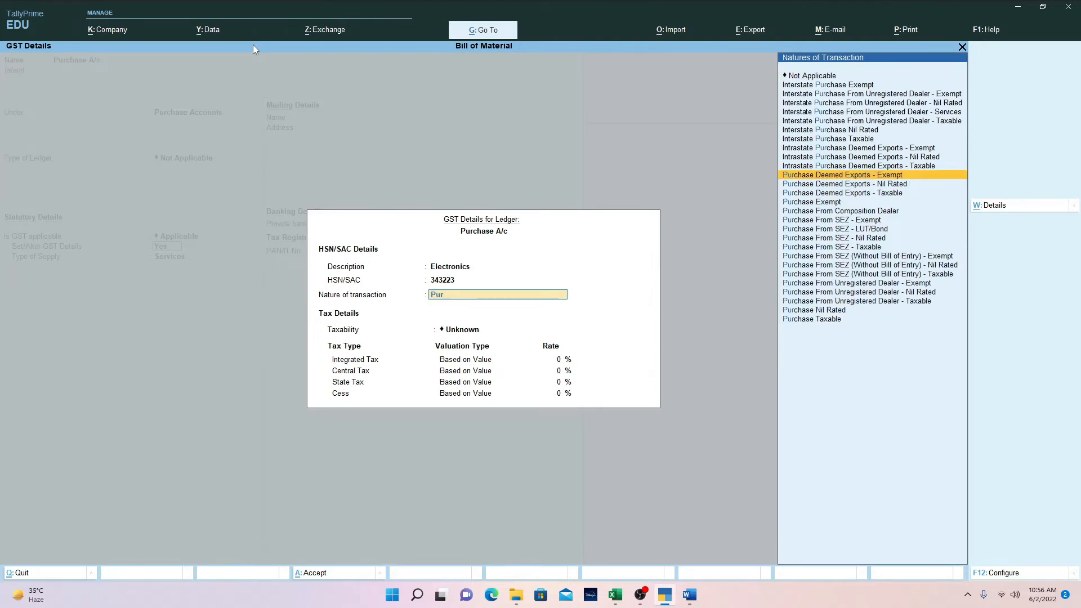
key(Down)
key(Down)
key(Down)
key(Down)
key(Down)
key(Down)
key(Down)
key(Down)
key(Down)
key(Down)
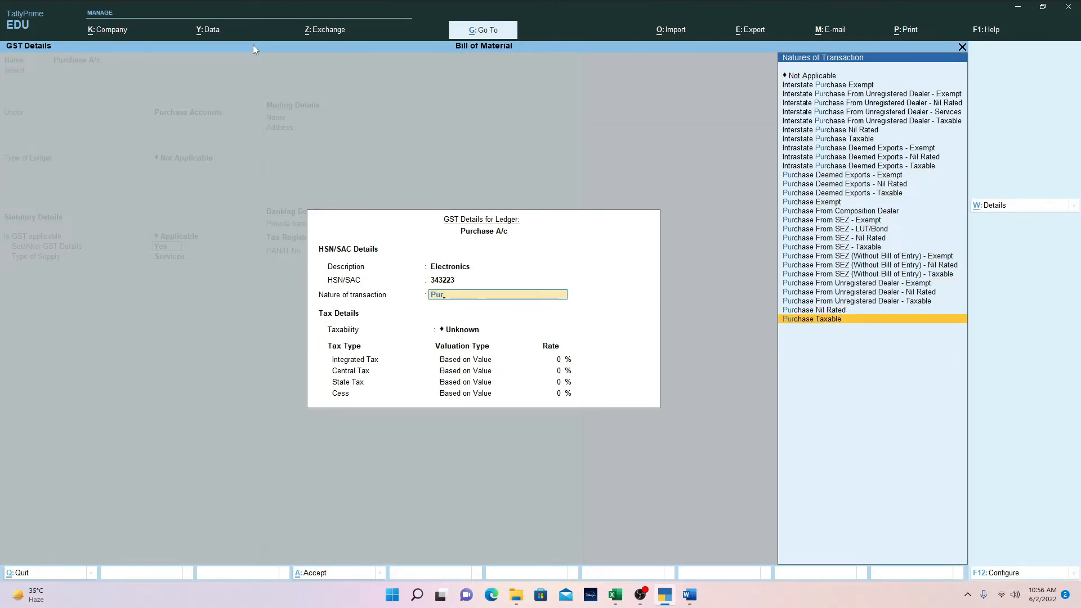
key(Return)
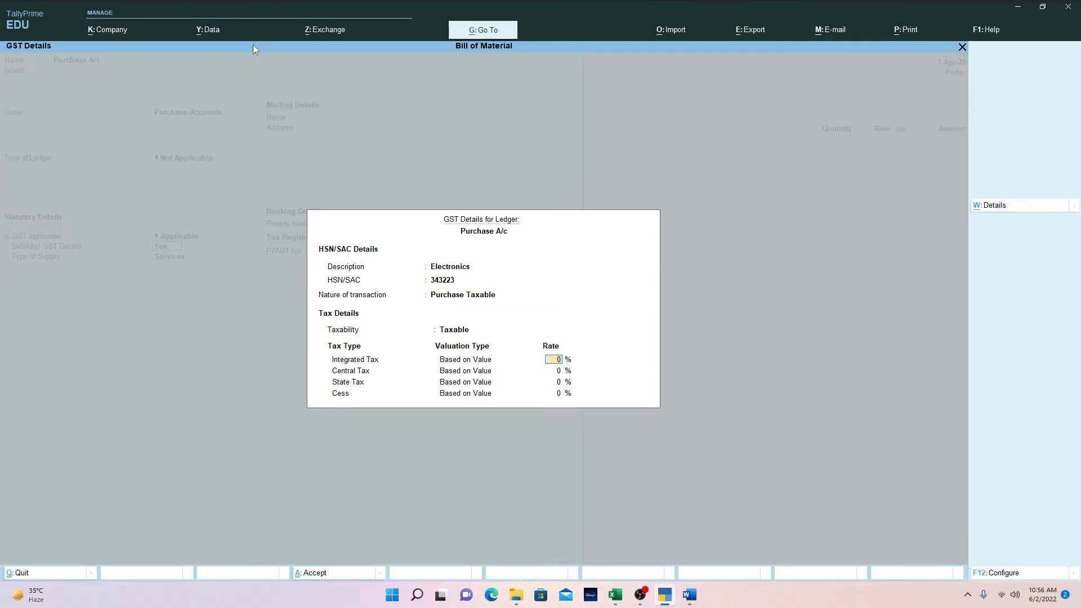
- Keep Purchase Taxable as the nature of transaction, fill in the integrated tax rate, and accept the GST details
key(BackSpace)
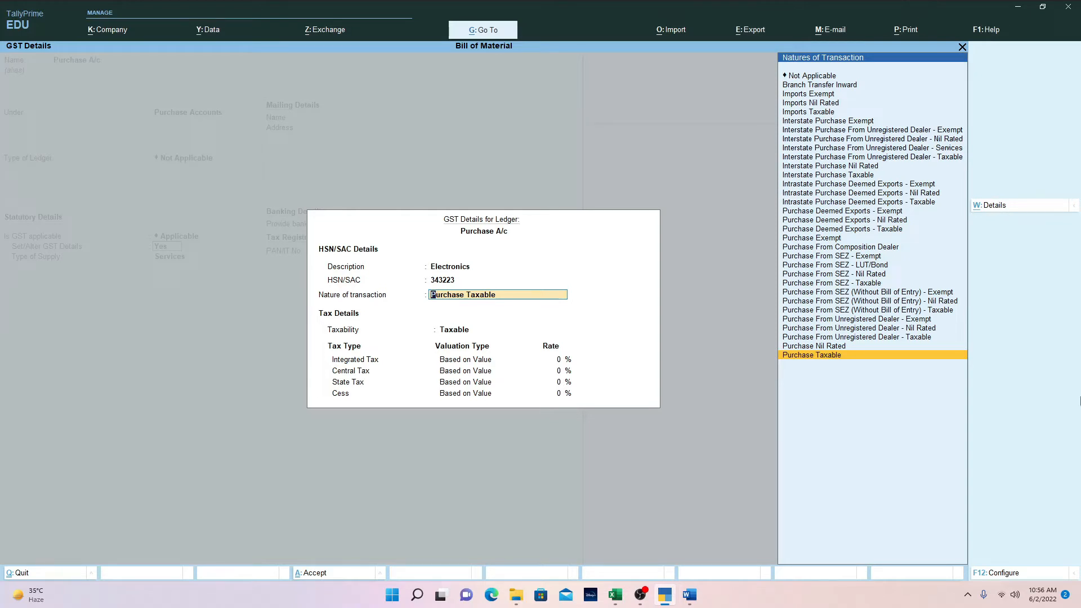
key(Return)
text(1)
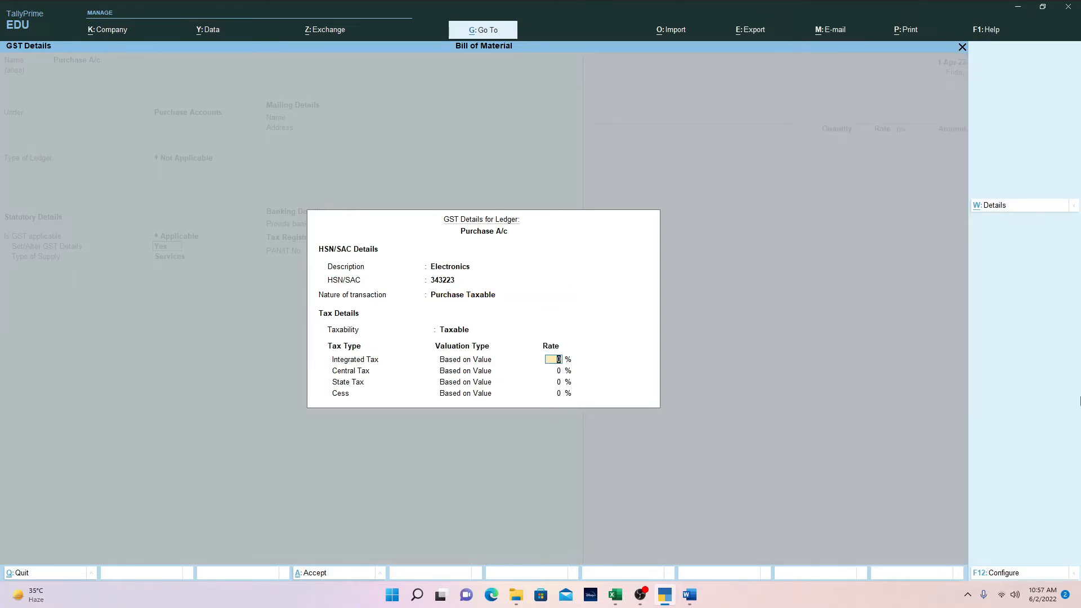
key(Return)
key(Return)
key(Return)
key(Return)
- Set the type of supply to Goods and save the Purchase A/c ledger as the voucher's purchase ledger
key(Up)
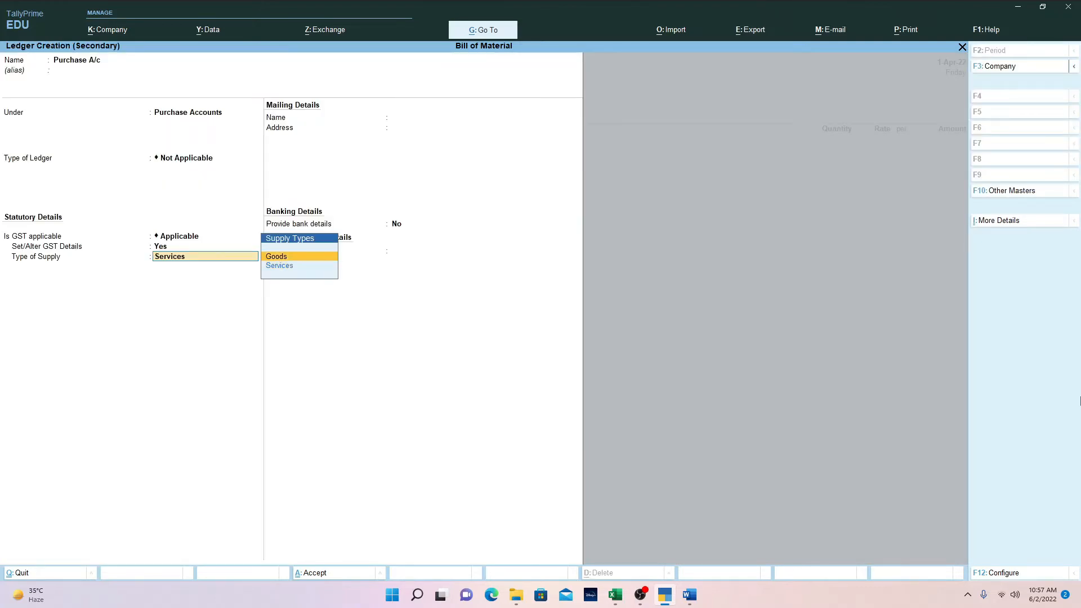
key(Return)
key(Return)
key(Return)
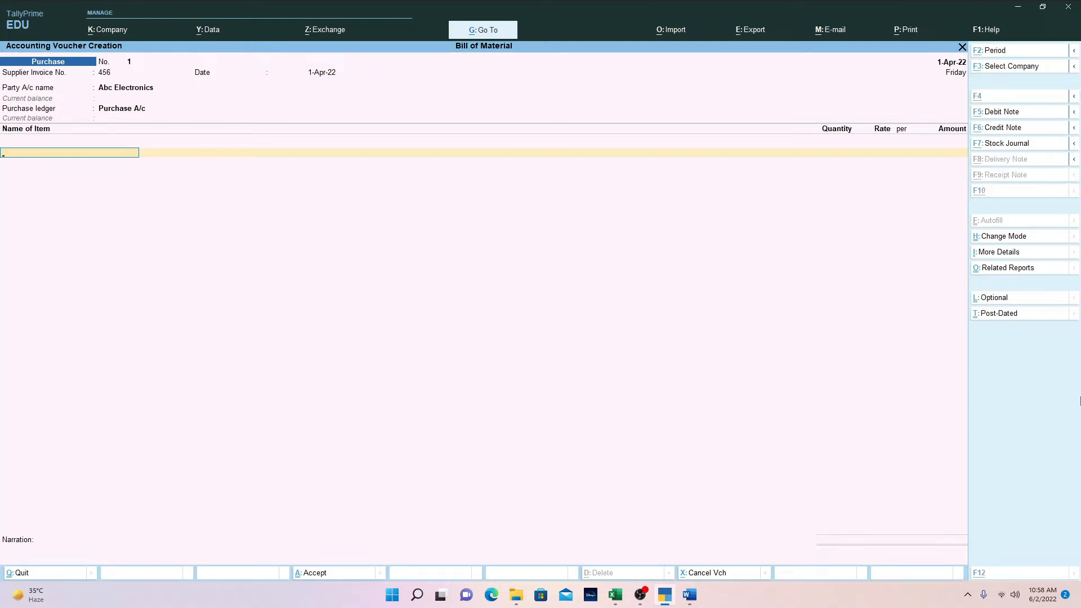
- Start a new stock item named VDU from the purchase voucher's first item line
key(alt+c)
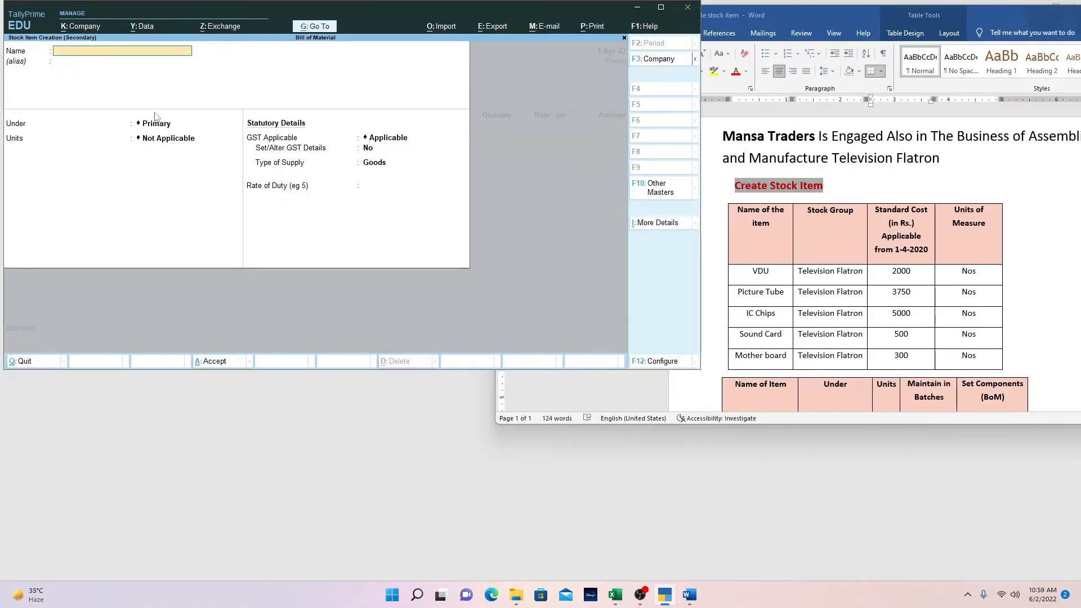
text(Vd)
key(BackSpace)
text(VD)
key(Return)
key(Return)
key(Return)
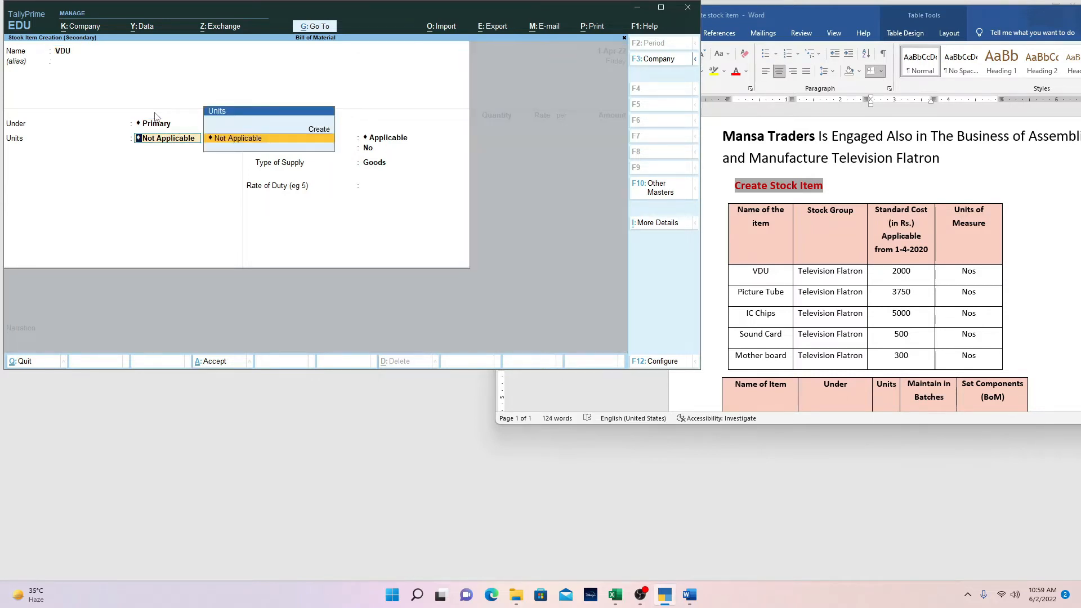
- Create the stock group TELEVISION FLATRON under Primary, without adding item quantities or GST details, and assign VDU to it
key(BackSpace)
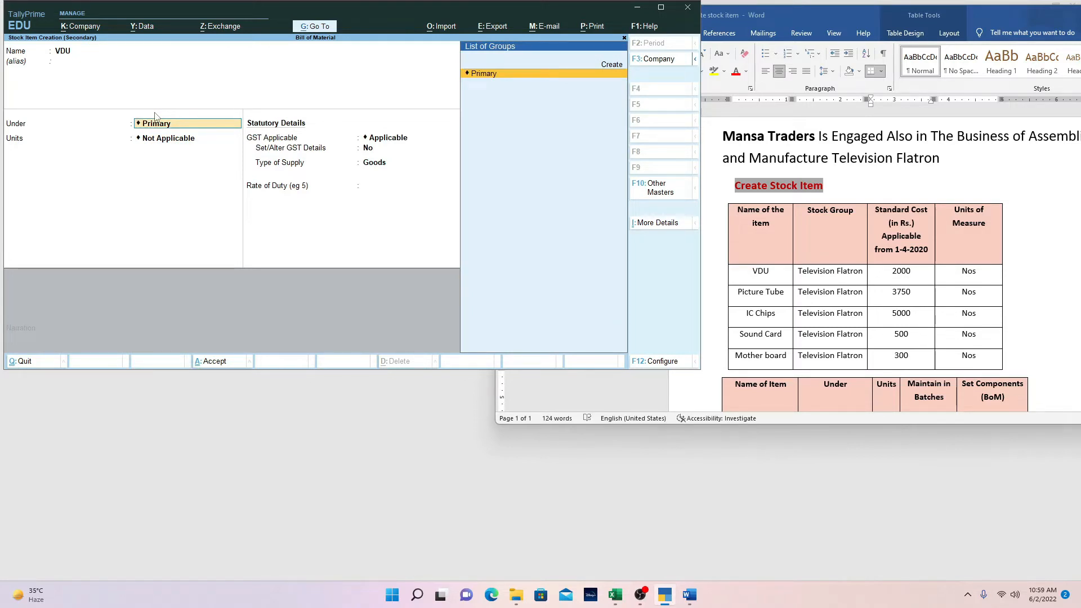
key(alt+c)
text(T)
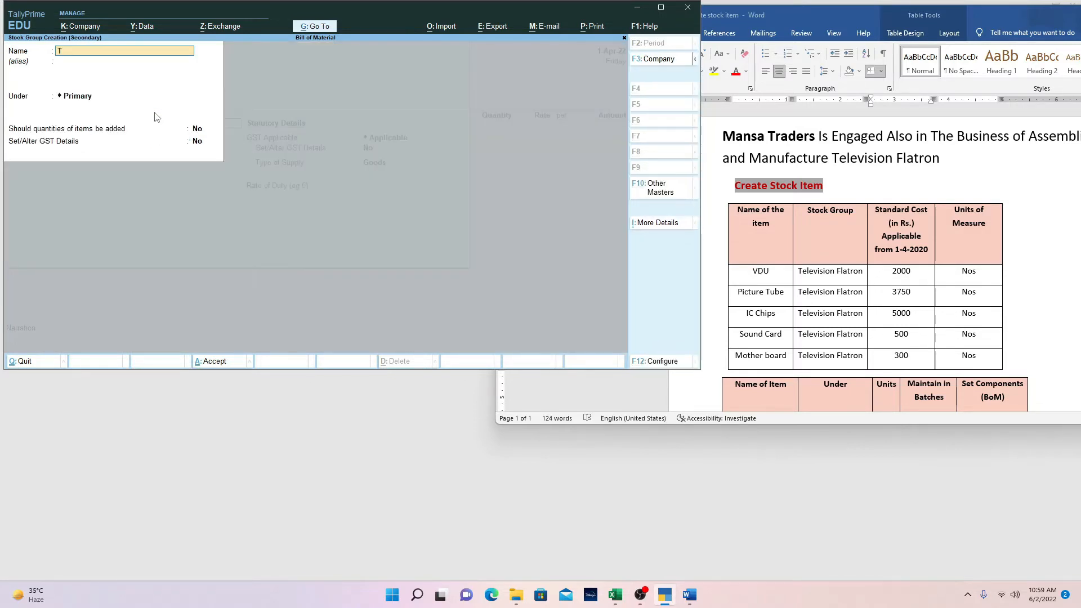
text(ELEVISION FLATRON)
key(Return)
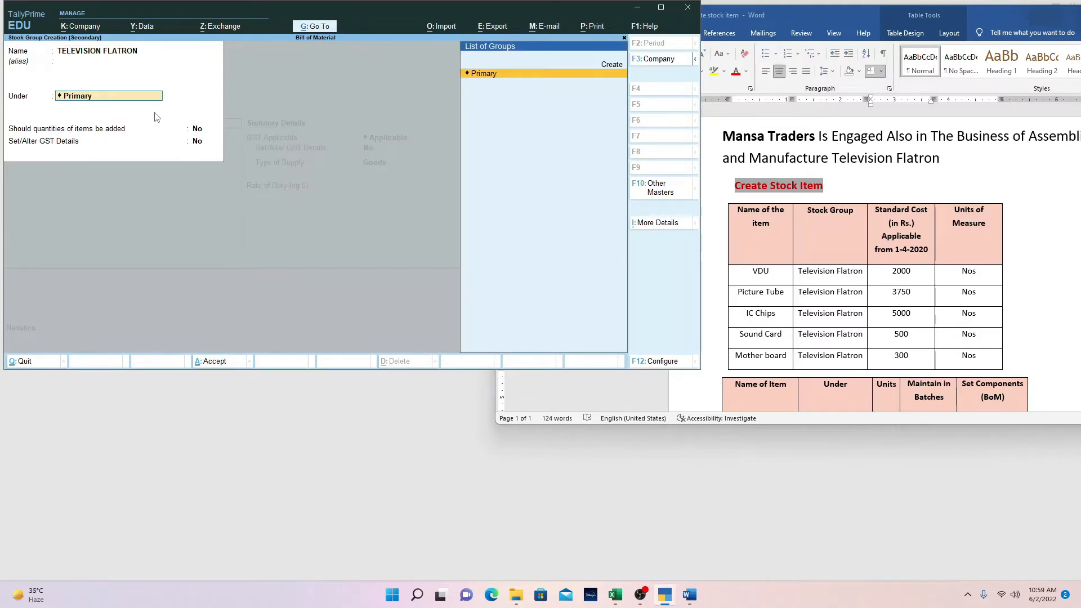
key(Return)
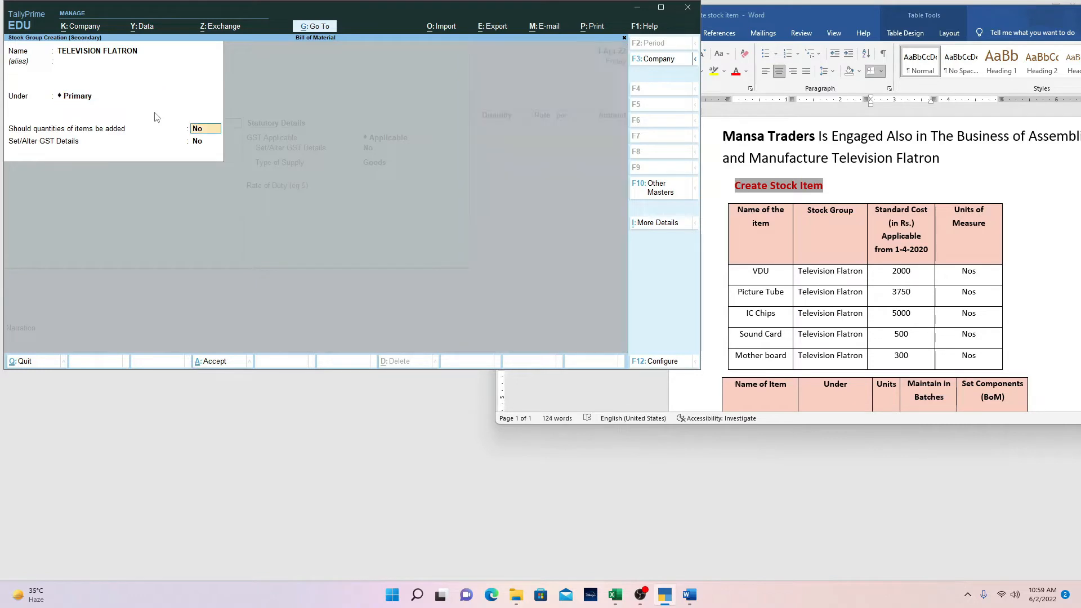
key(Return)
key(Return)
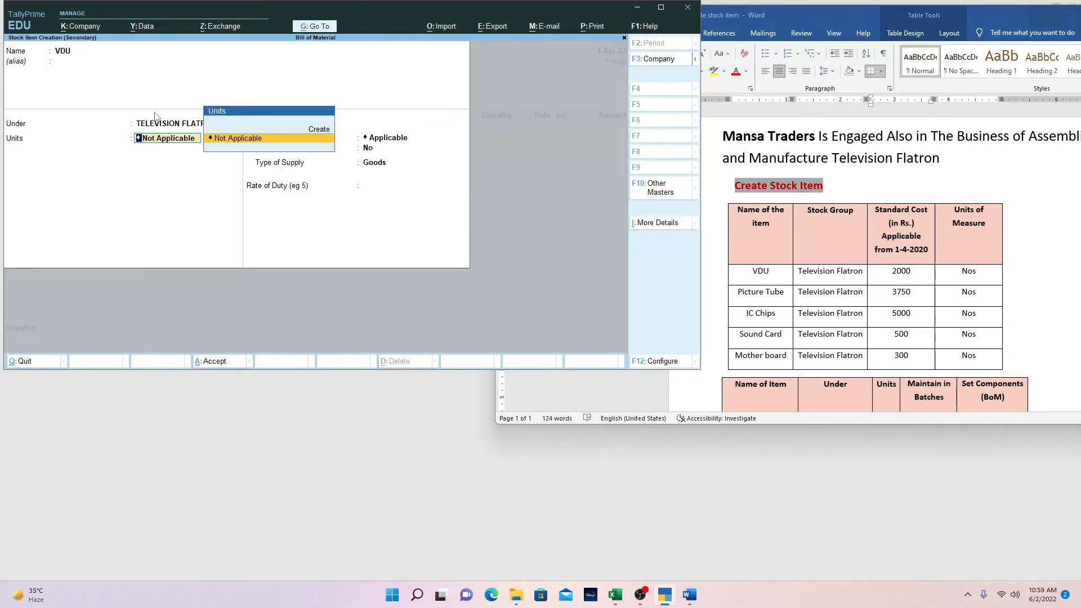
- Create the simple unit NOS with formal name NUMBER, UQC NOS-NUMBERS and 0 decimal places, and assign it to VDU
key(alt+c)
text(NOS)
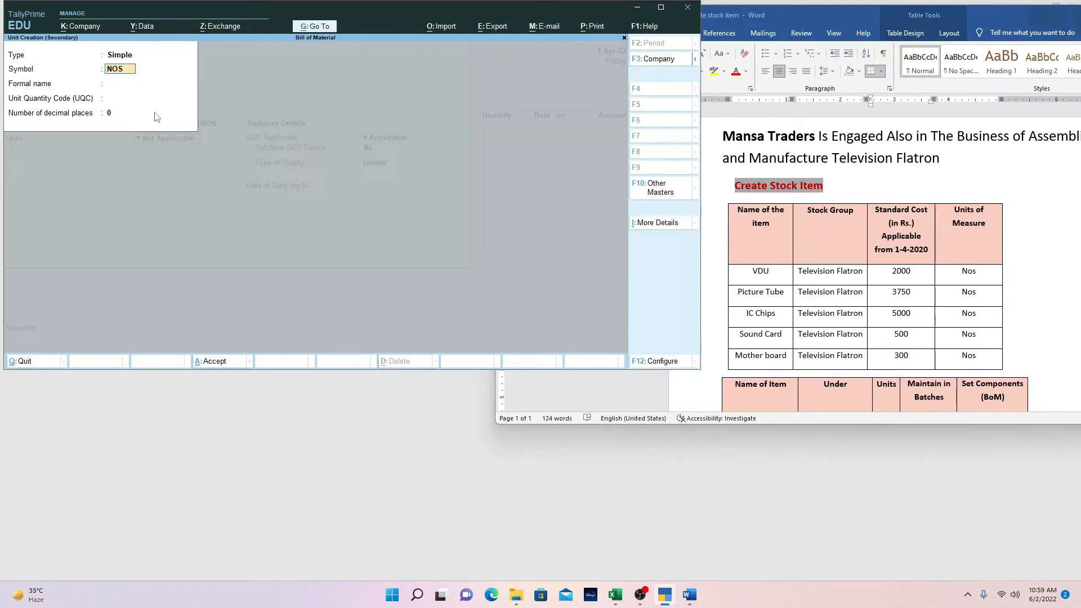
key(Return)
text(N)
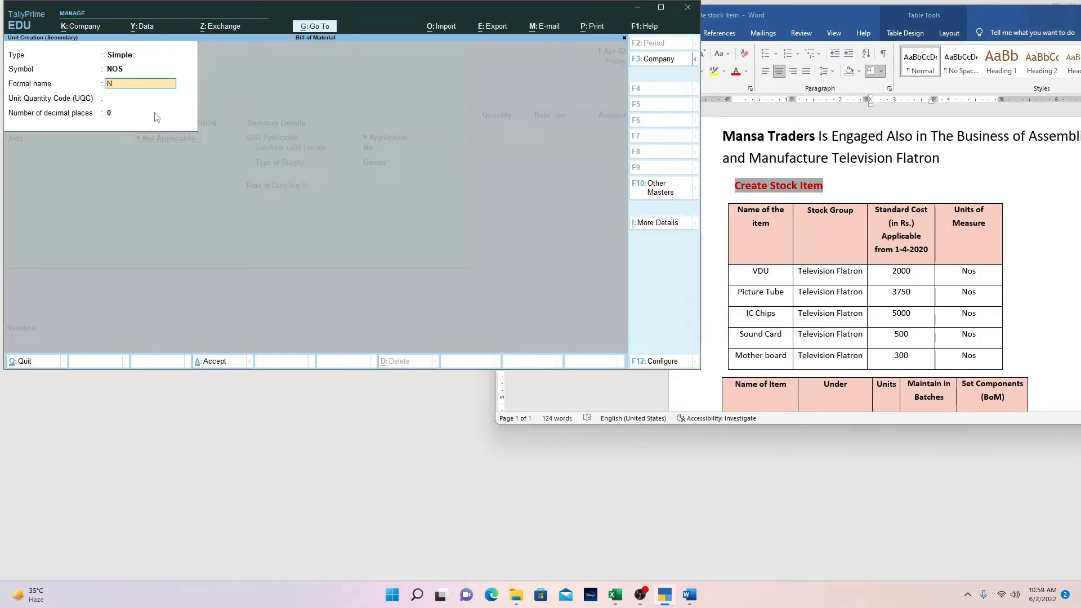
text(UMBER)
key(Return)
text(NOS)
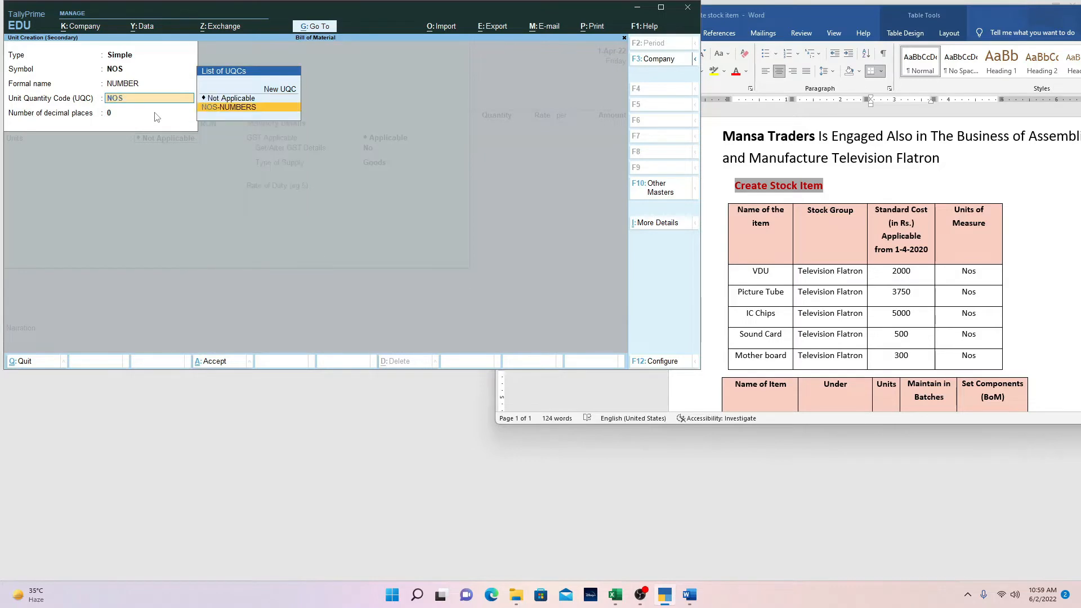
key(Return)
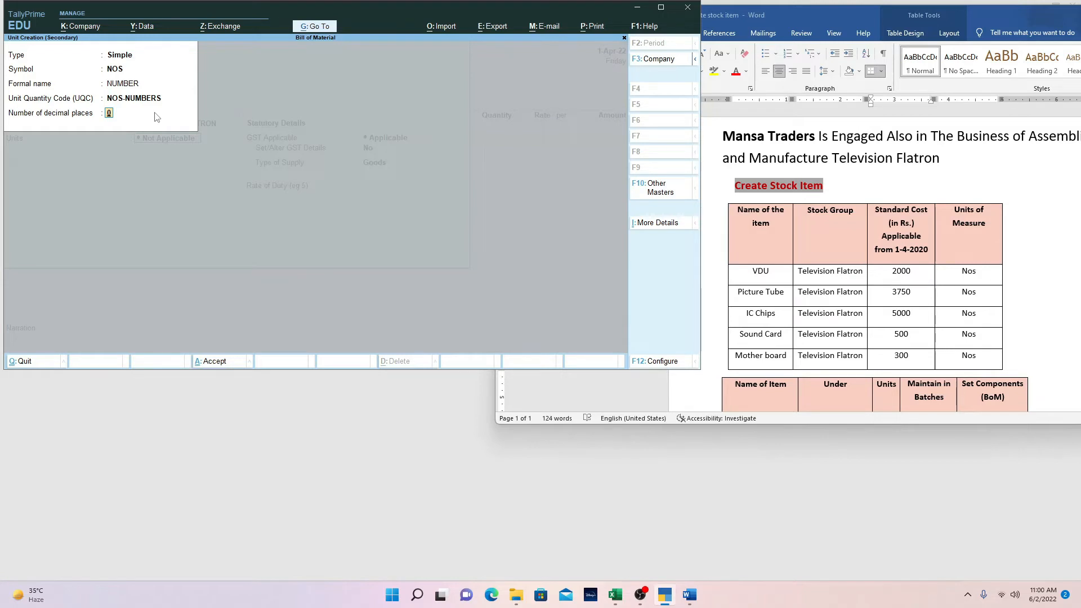
key(Return)
key(Return)
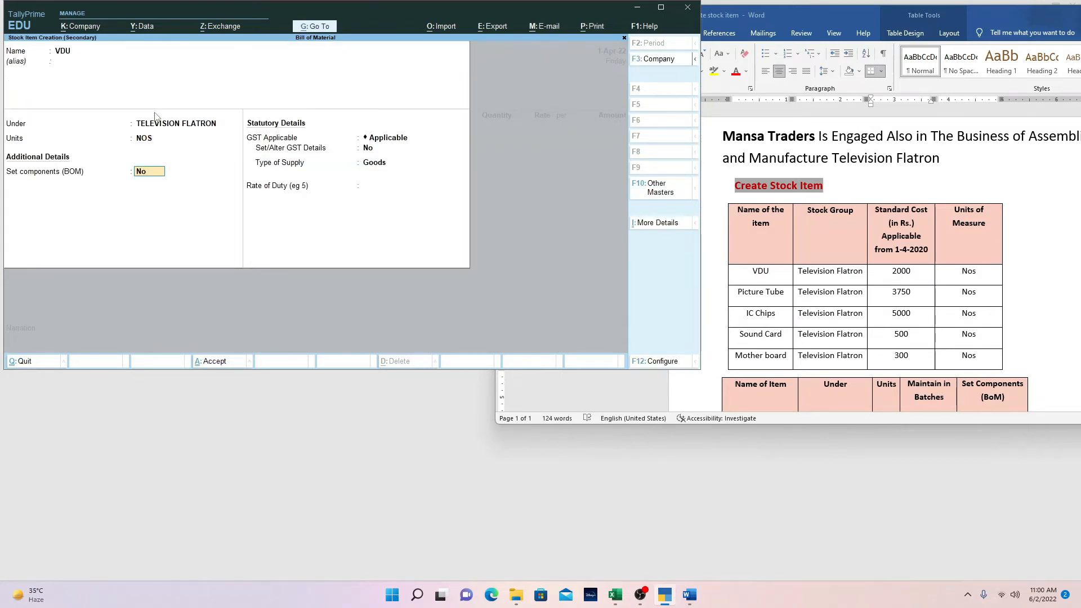
- Save the VDU stock item without BOM components, keeping GST Applicable, no altered GST details, supply type Goods and no duty rate
key(Return)
key(Return)
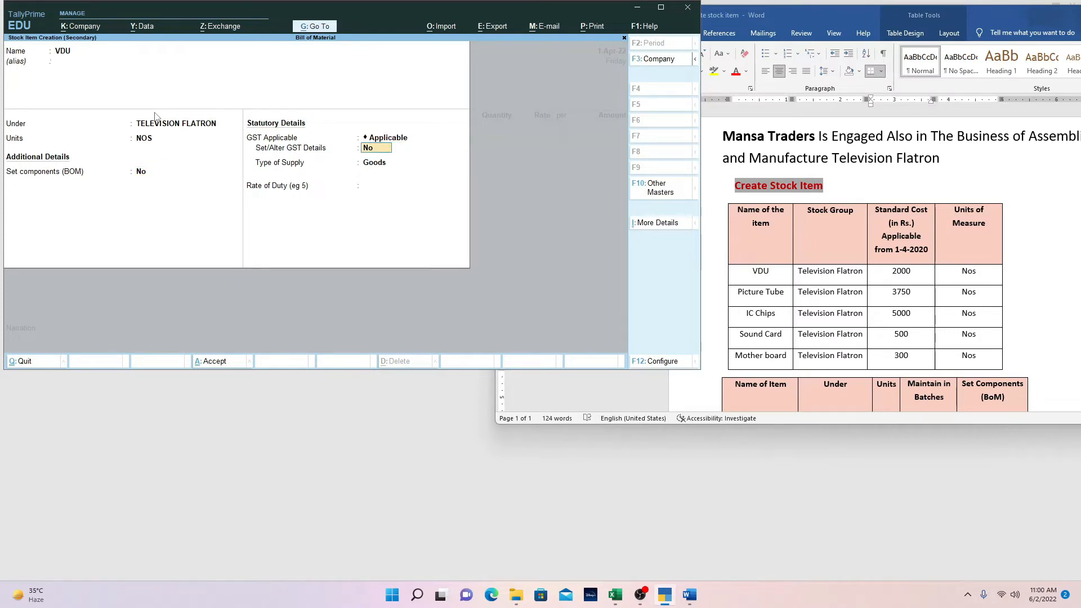
key(Return)
key(Return)
key(Return)
key(Return)
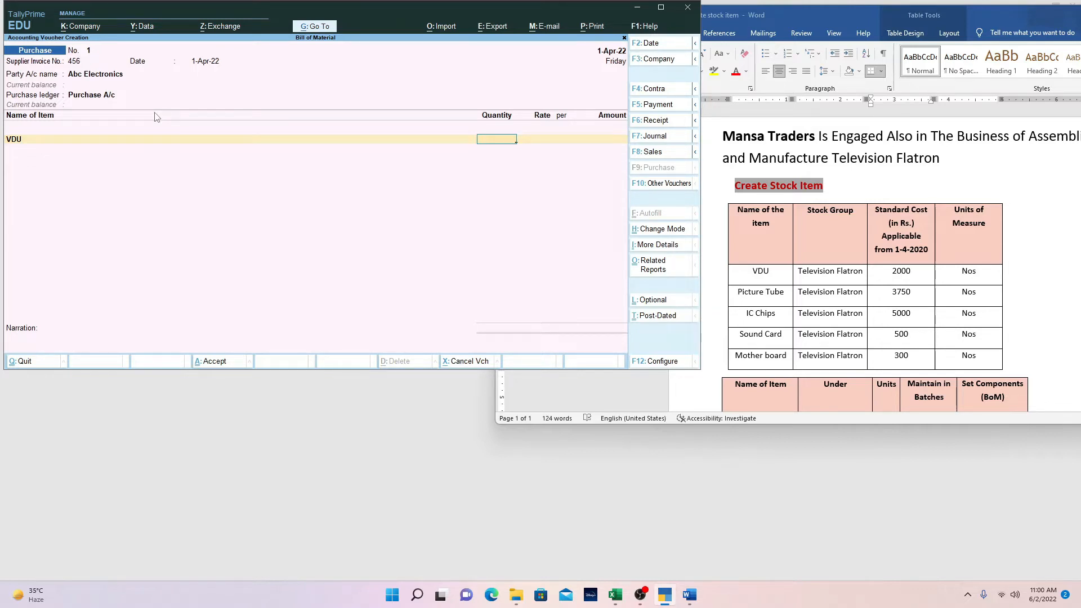
- Enter a quantity of 5 NOS at a rate of 2,000 for VDU in the purchase voucher
text(5)
key(Return)
text(2,000)
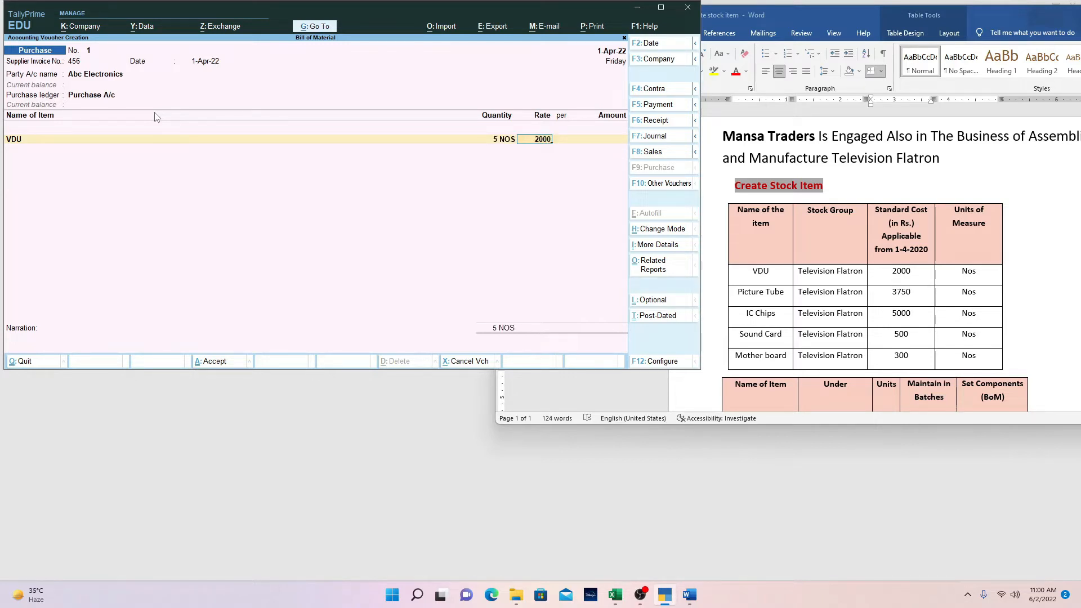
key(Return)
key(Return)
key(Return)
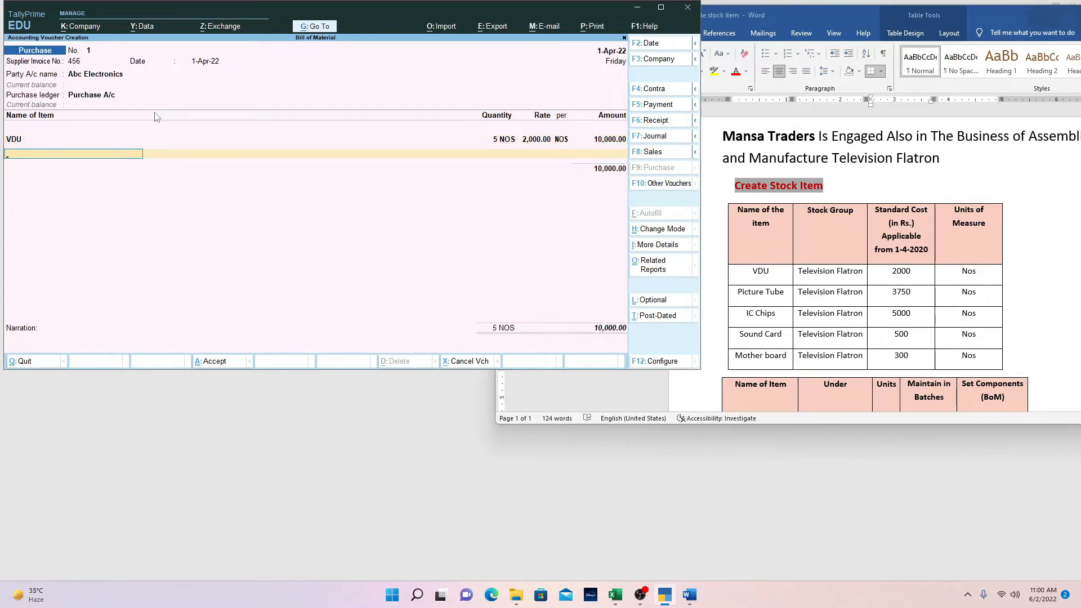
- Start a new stock item named PICTURE TUBE under TELEVISION FLATRON, with NOS as its unit
text(P)
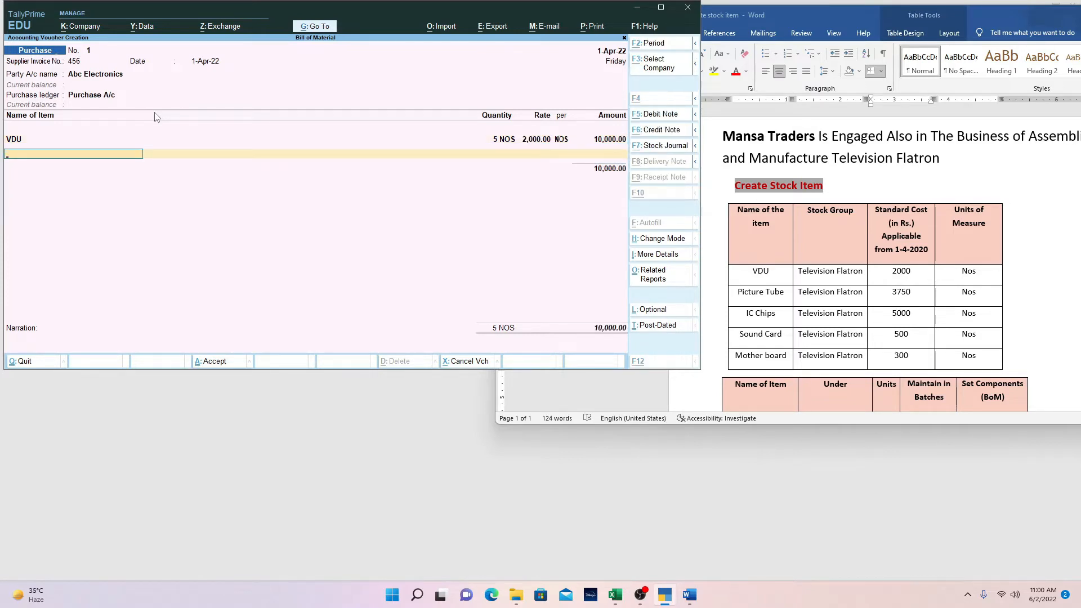
key(alt+c)
text(ICTUR)
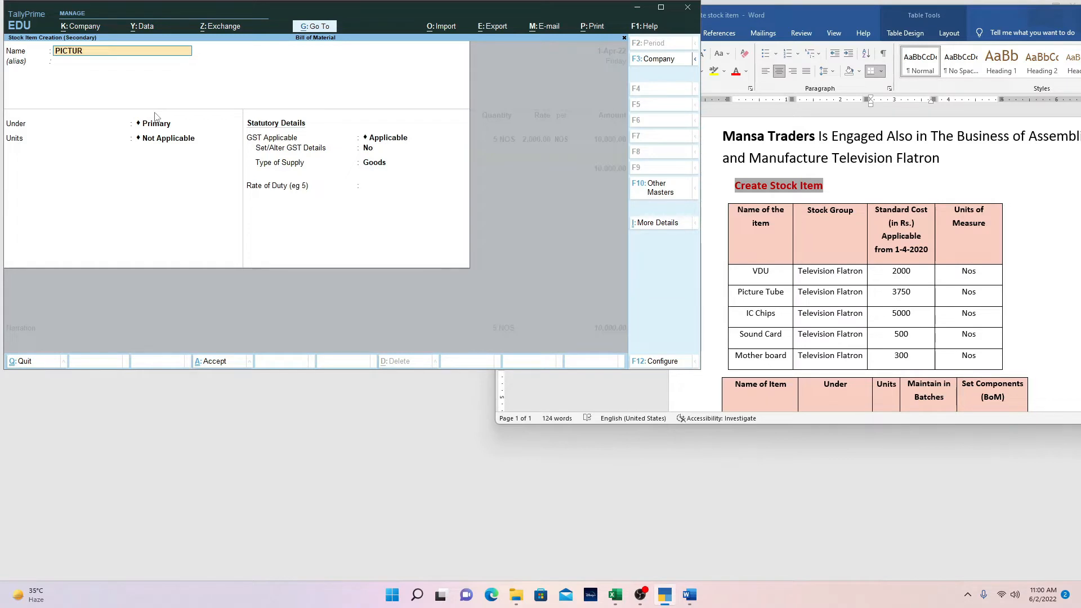
text(E TUBE)
key(Return)
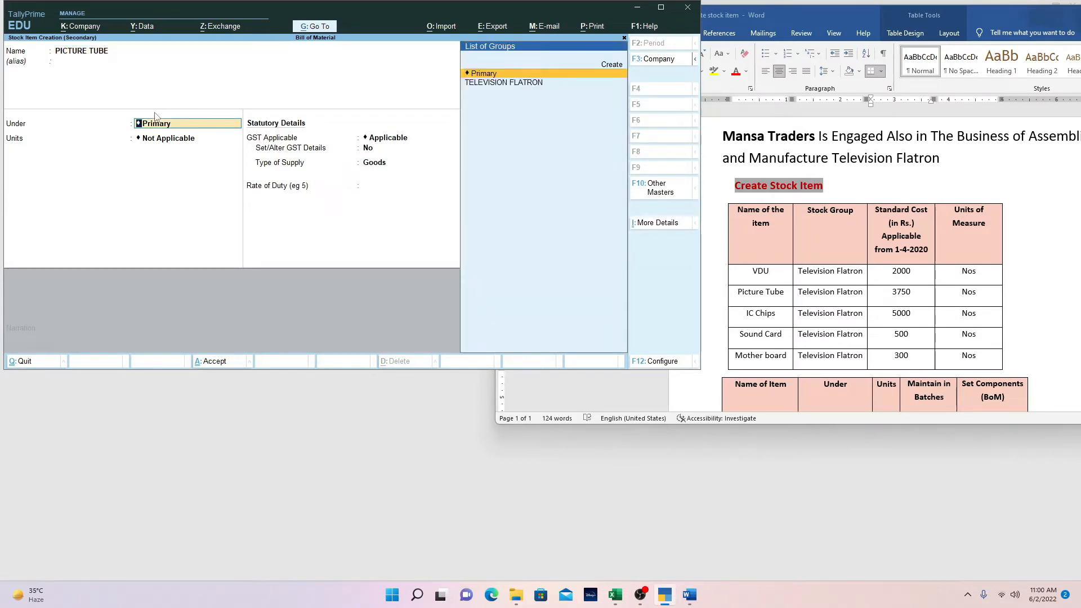
key(Down)
key(Return)
key(Down)
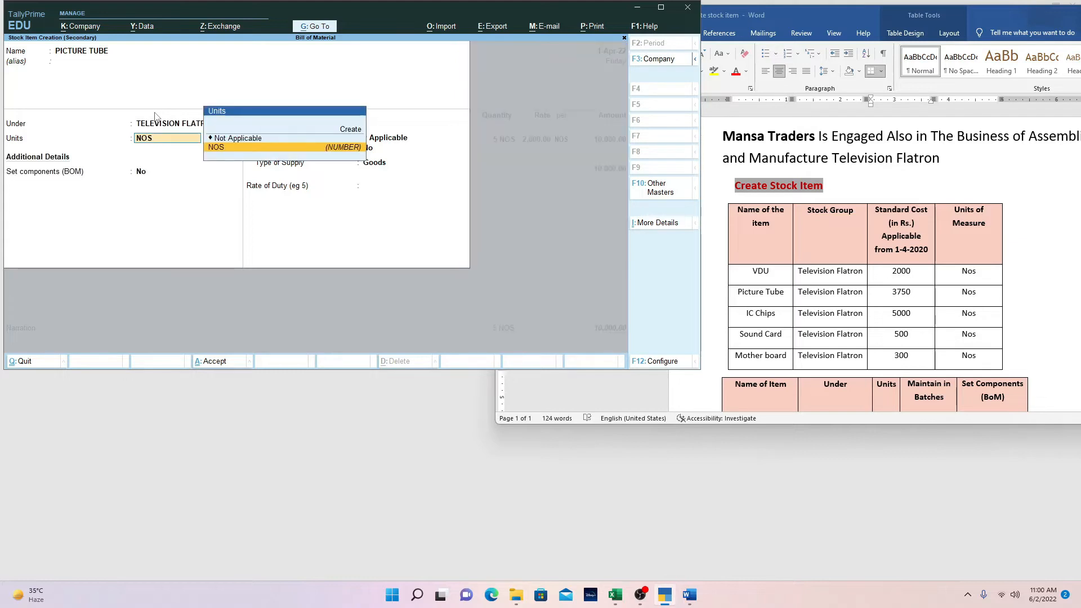
key(Return)
- Save the PICTURE TUBE item without BOM components, keeping GST Applicable, supply type Goods and the duty rate blank
key(Return)
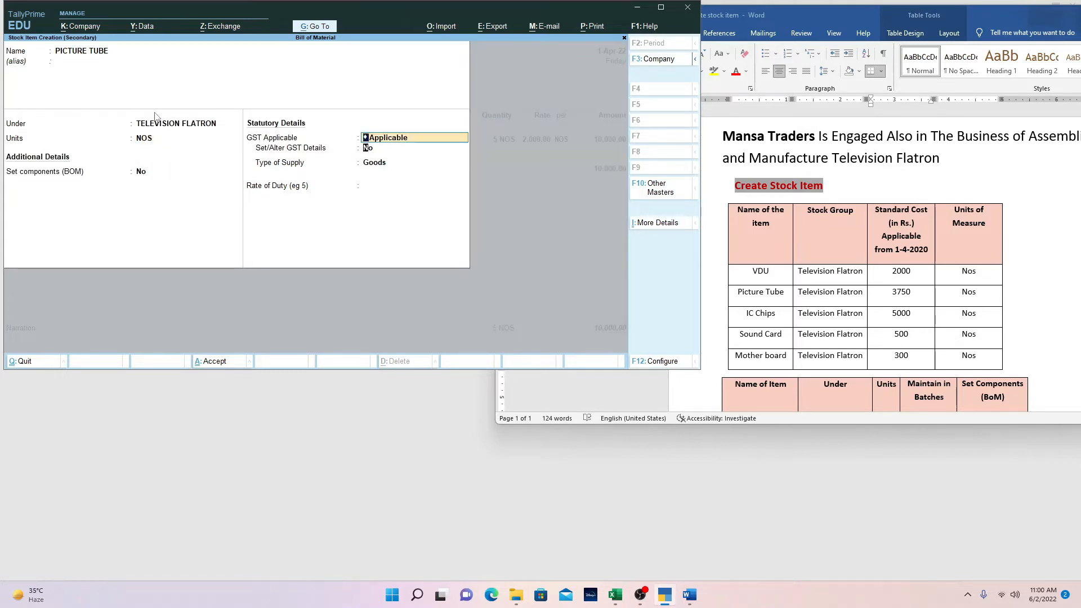
key(Return)
key(Return)
key(Return)
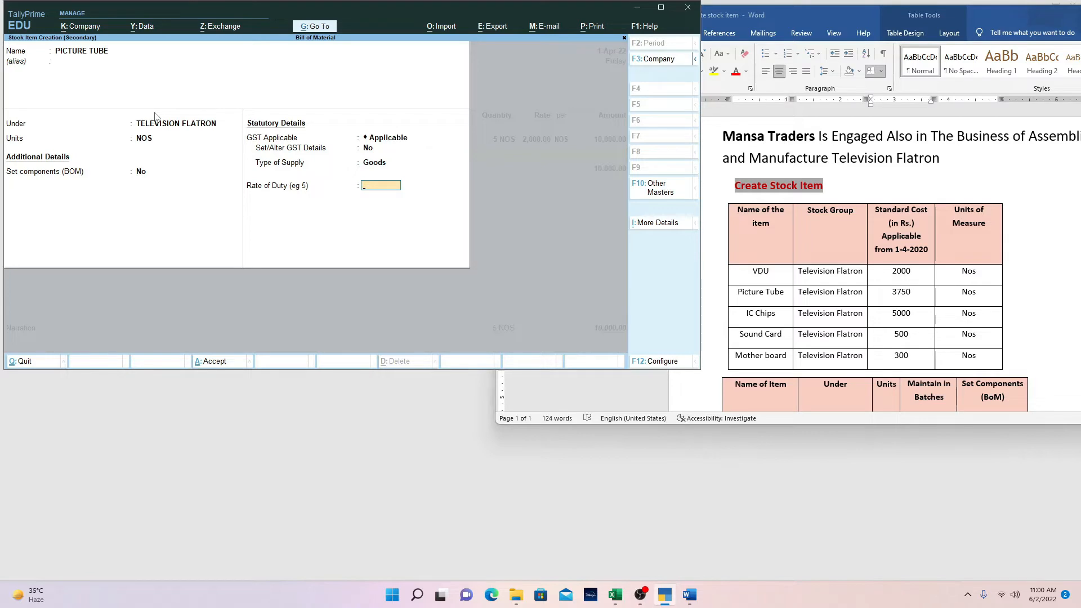
key(Return)
key(Return)
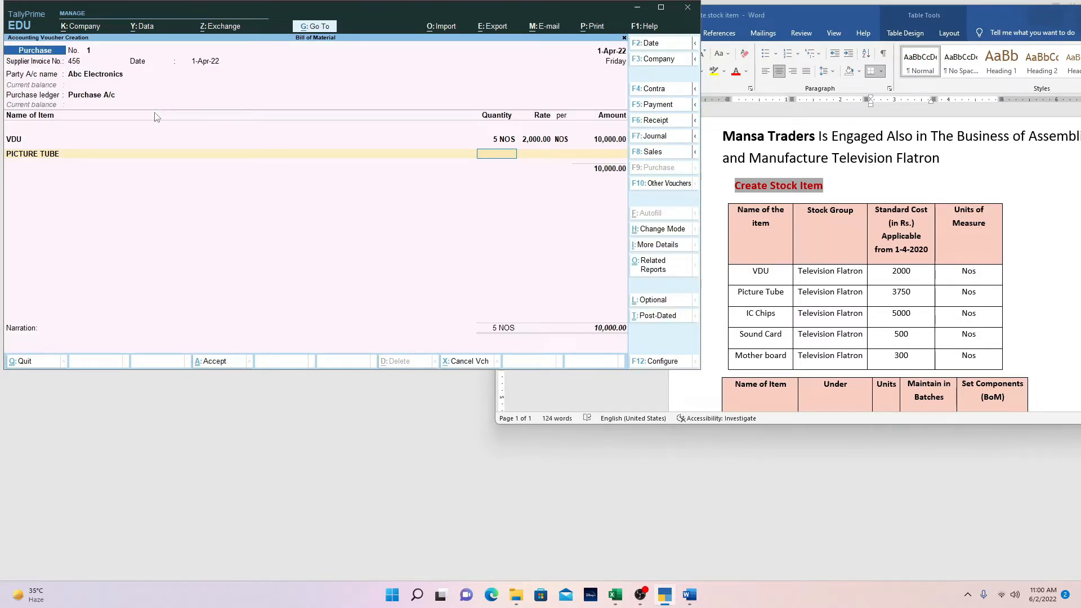
- Enter a quantity of 5 NOS at a rate of 3,750 for PICTURE TUBE in the purchase voucher
text(5)
key(Return)
text(750)
key(Return)
key(Return)
key(Return)
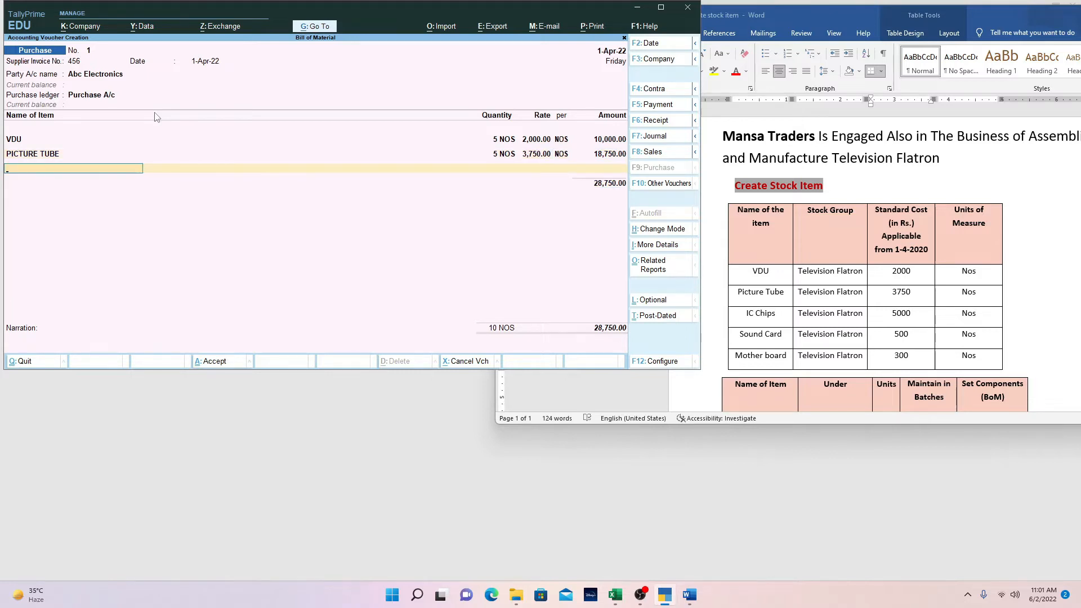
- Start a new stock item named IC CHIP under TELEVISION FLATRON, with NOS as its unit
key(alt+c)
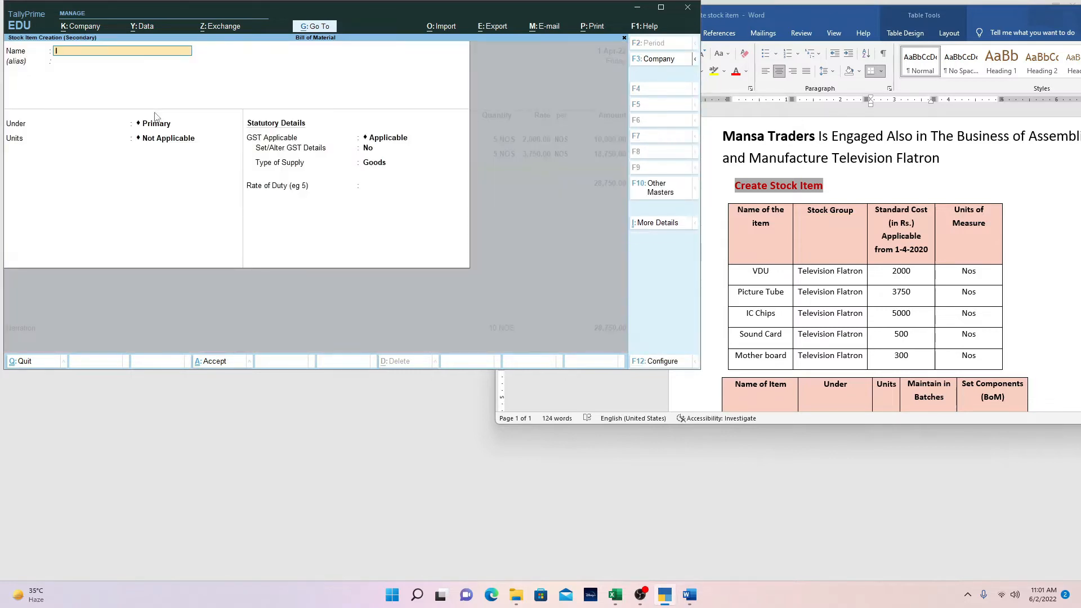
text(IC CHIP)
key(Return)
key(Return)
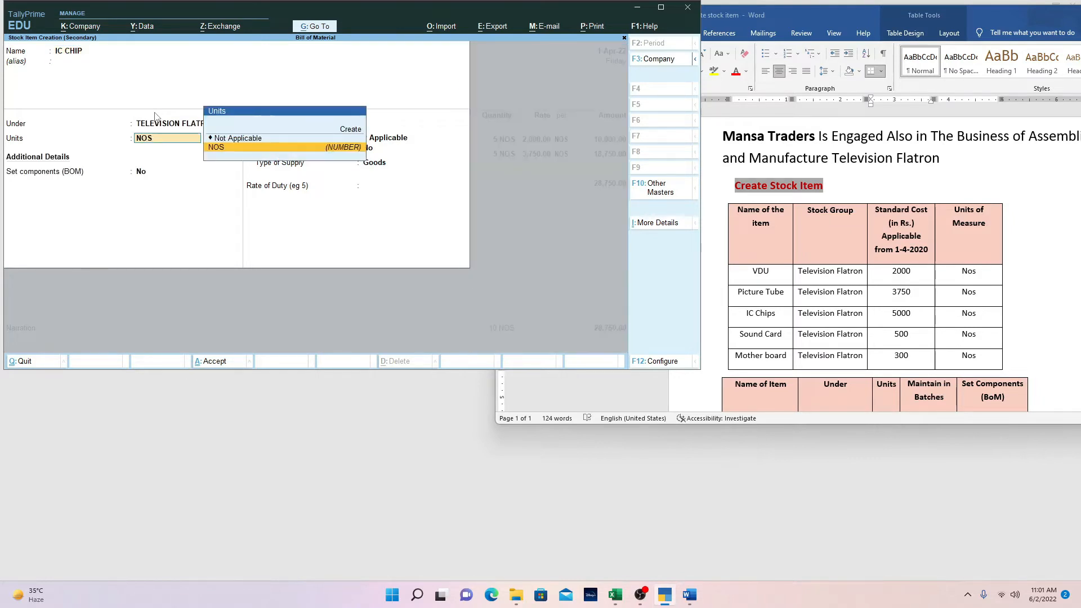
text(N)
key(Return)
- Save the IC CHIP item without BOM components, keeping GST Applicable, supply type Goods and the duty rate blank
key(Return)
key(Return)
key(Return)
key(Return)
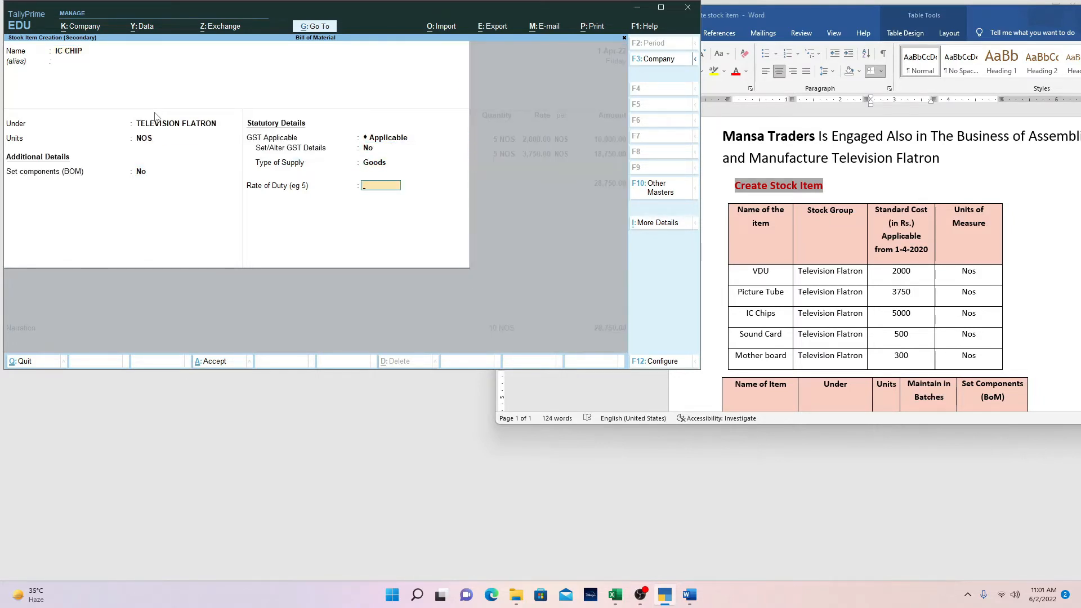
key(Return)
key(Return)
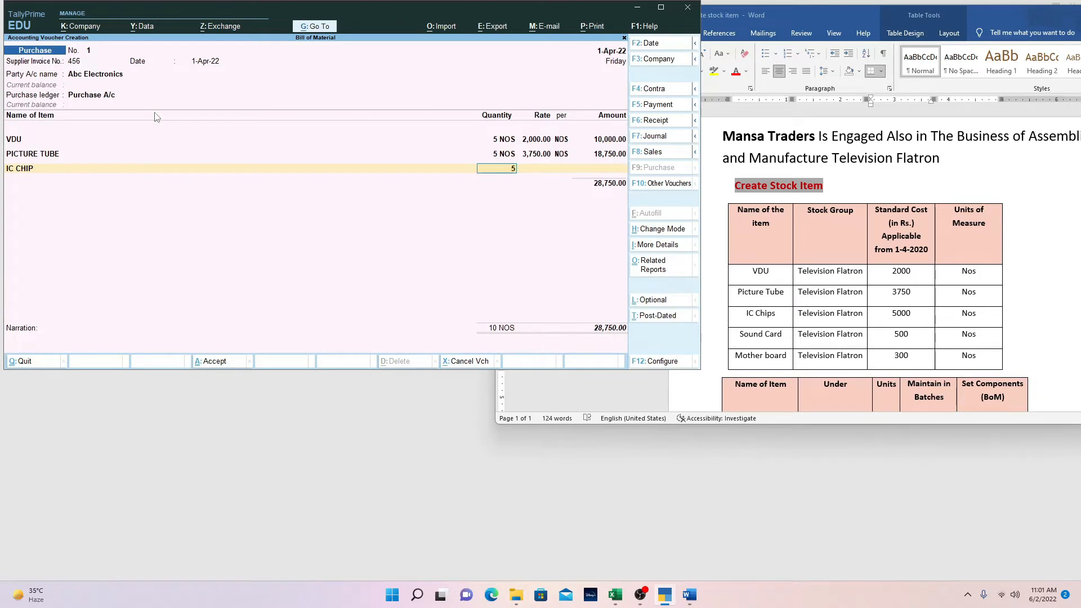
- Enter a quantity of 5 NOS at a rate of 5,000 for IC CHIP in the purchase voucher
key(Return)
text(5,000)
key(Return)
key(Return)
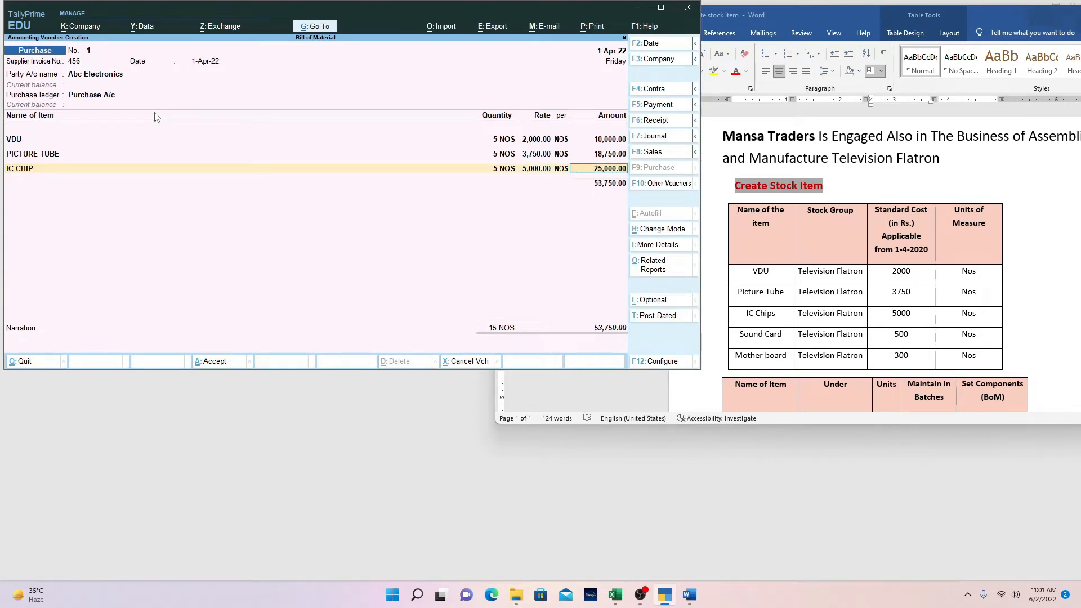
key(Return)
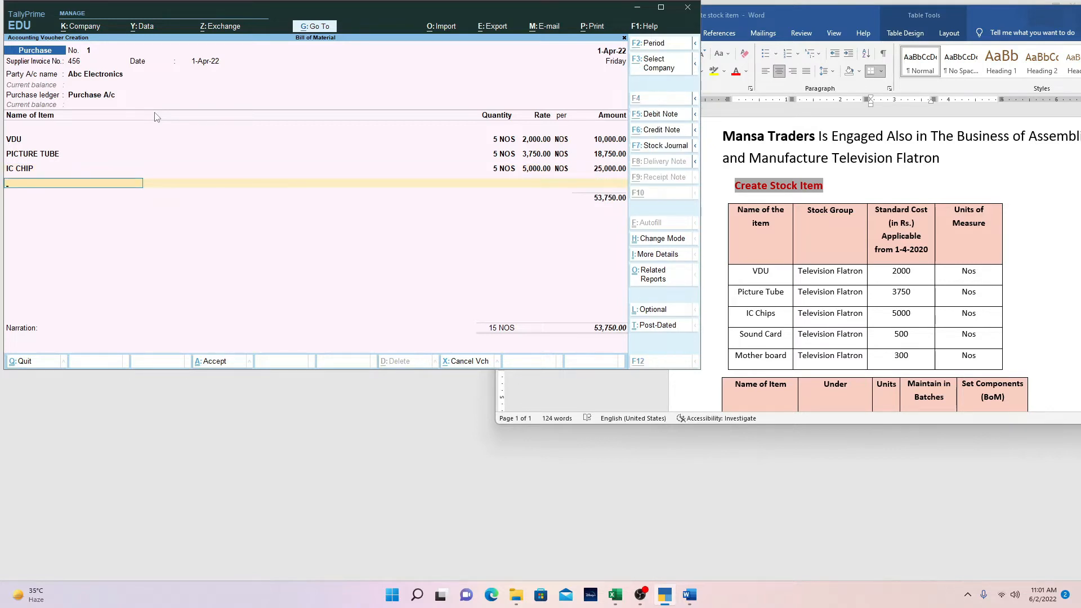
- Start a new stock item named SOUND CARD under TELEVISION FLATRON, with NOS as its unit
key(alt+c)
text(SOU)
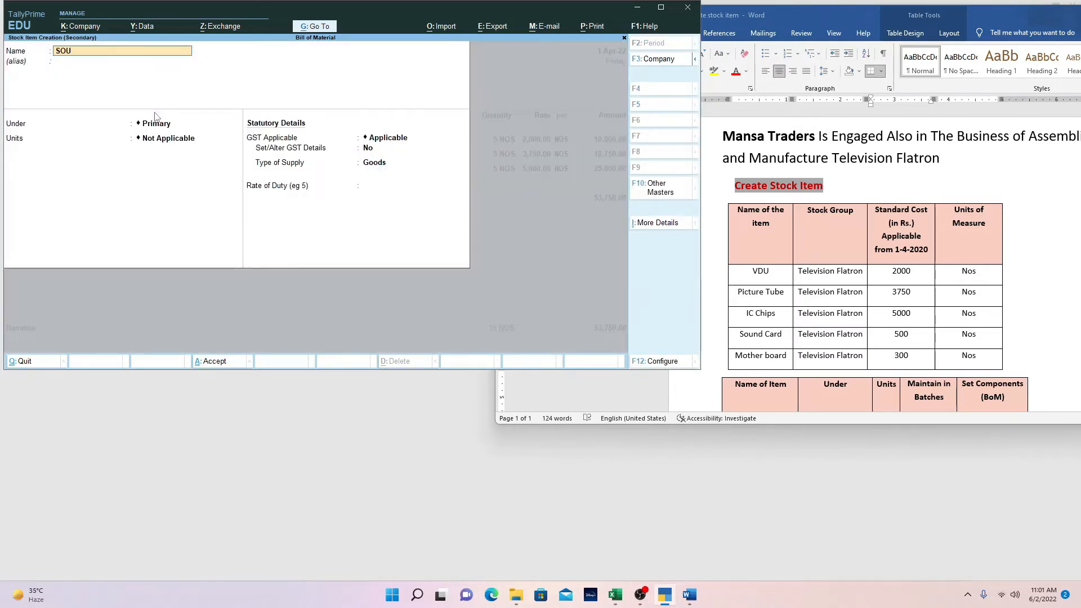
text(ND CARD)
key(Return)
key(Return)
key(Return)
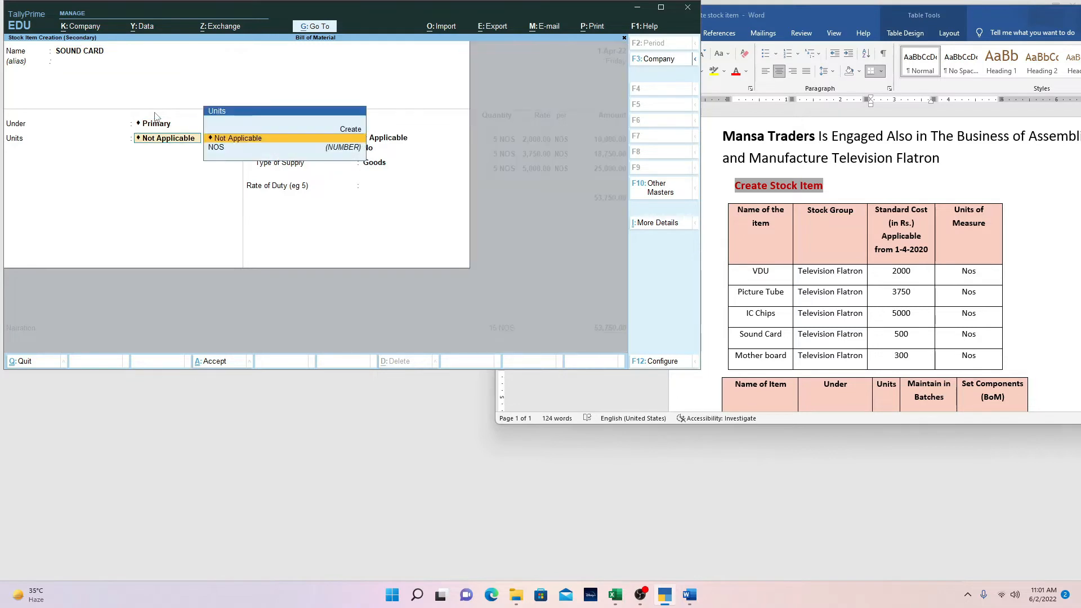
key(BackSpace)
key(Down)
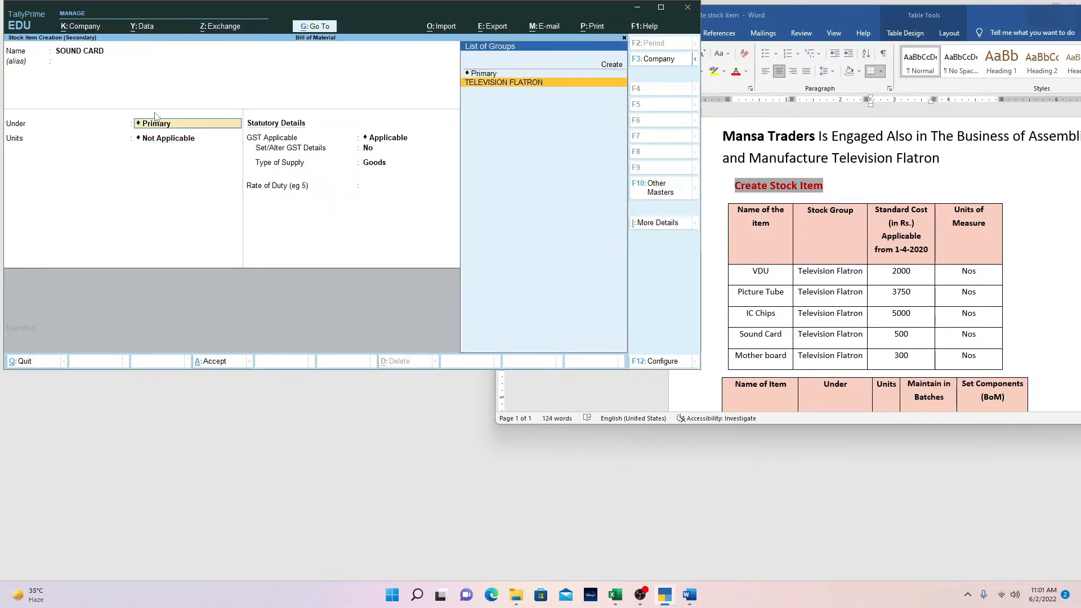
key(Return)
key(Return)
- Save the SOUND CARD item without BOM components, keeping GST Applicable, supply type Goods and the duty rate blank
key(Return)
key(Return)
key(Return)
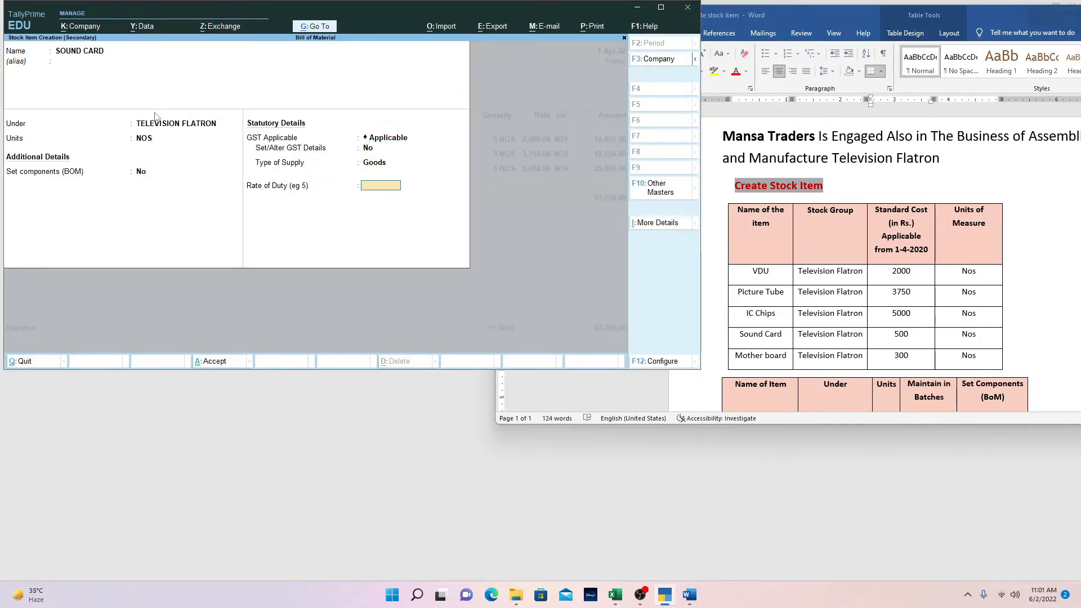
key(Return)
key(Return)
- Enter a quantity of 5 NOS at a rate of 500 for SOUND CARD in the purchase voucher
text(5)
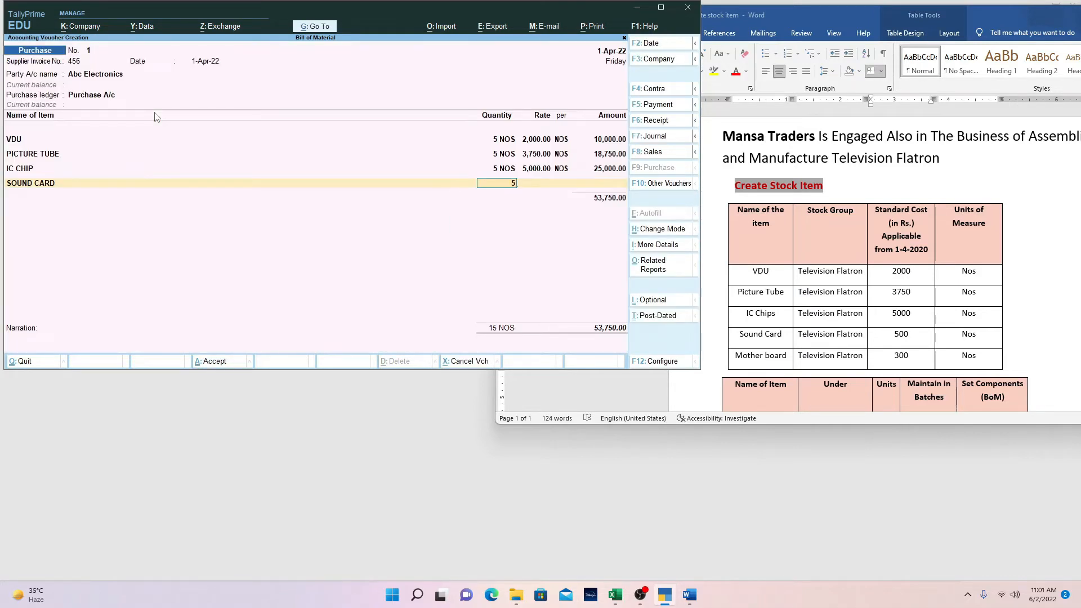
key(Return)
text(500)
key(Return)
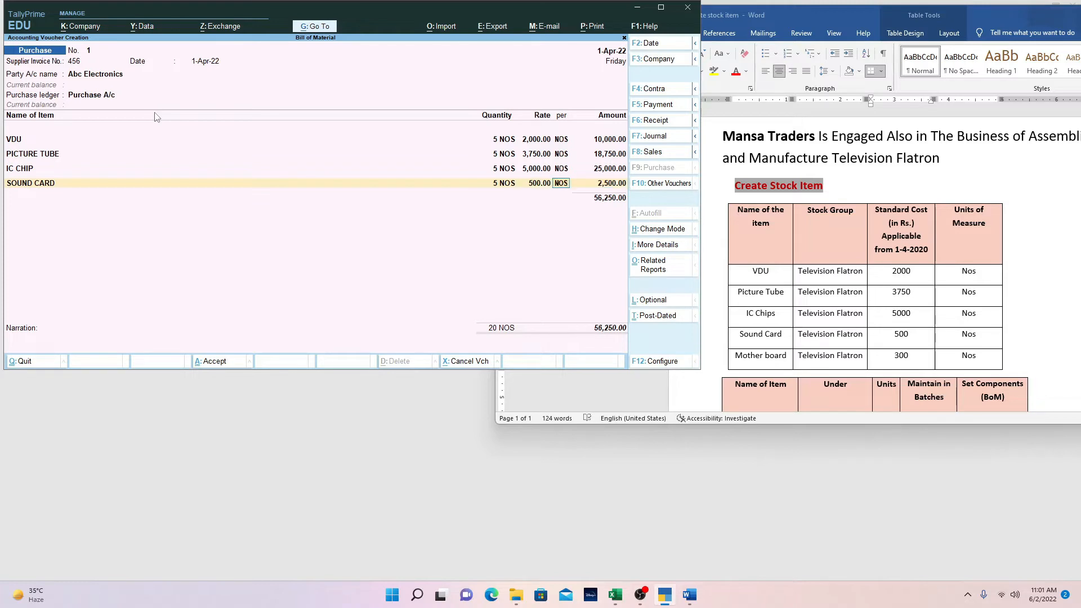
key(Return)
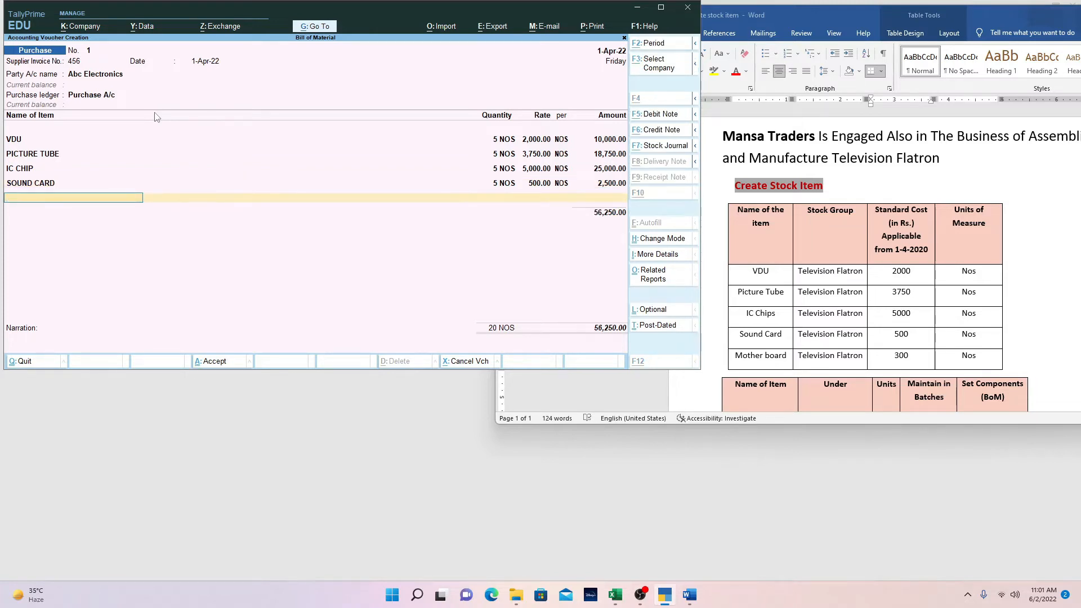
- Start a new stock item named MOTHERBOARD under TELEVISION FLATRON, with NOS as its unit
key(alt+c)
text(MP)
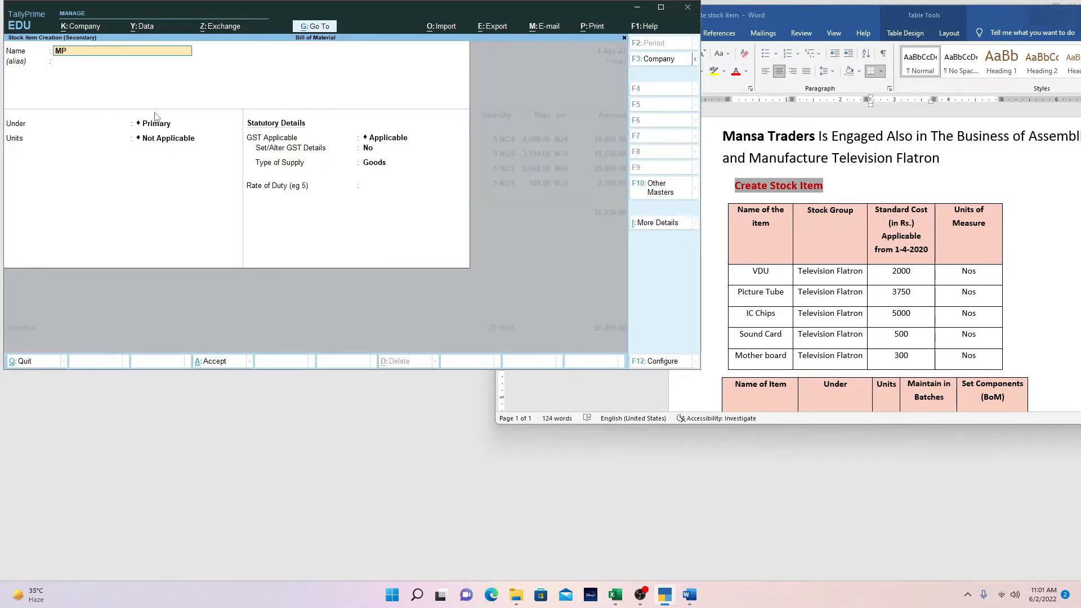
key(BackSpace)
text(OTHERBOARD)
key(Return)
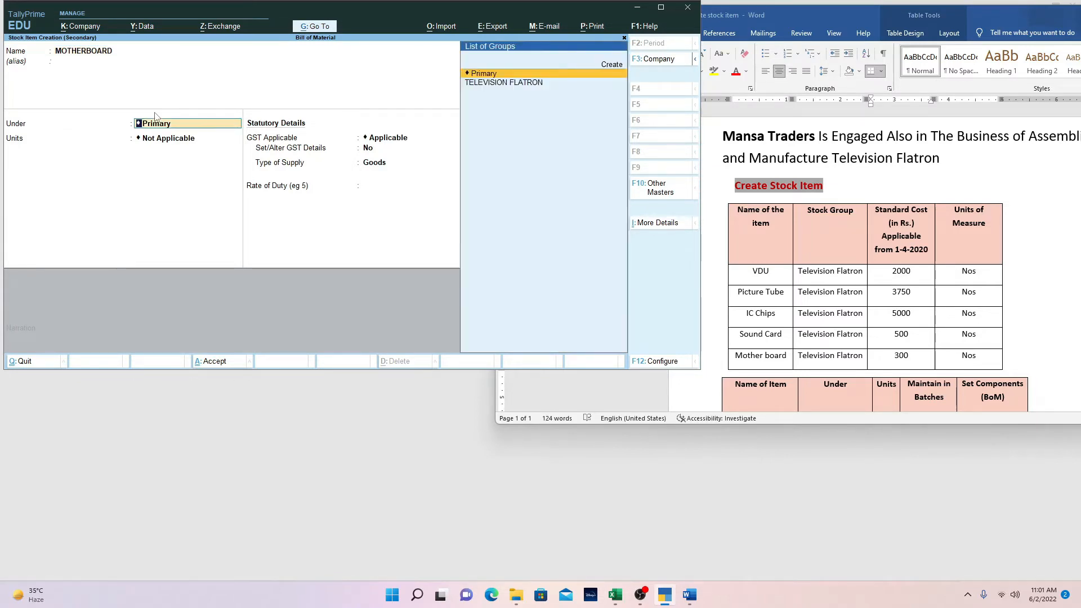
key(Down)
key(Return)
key(Down)
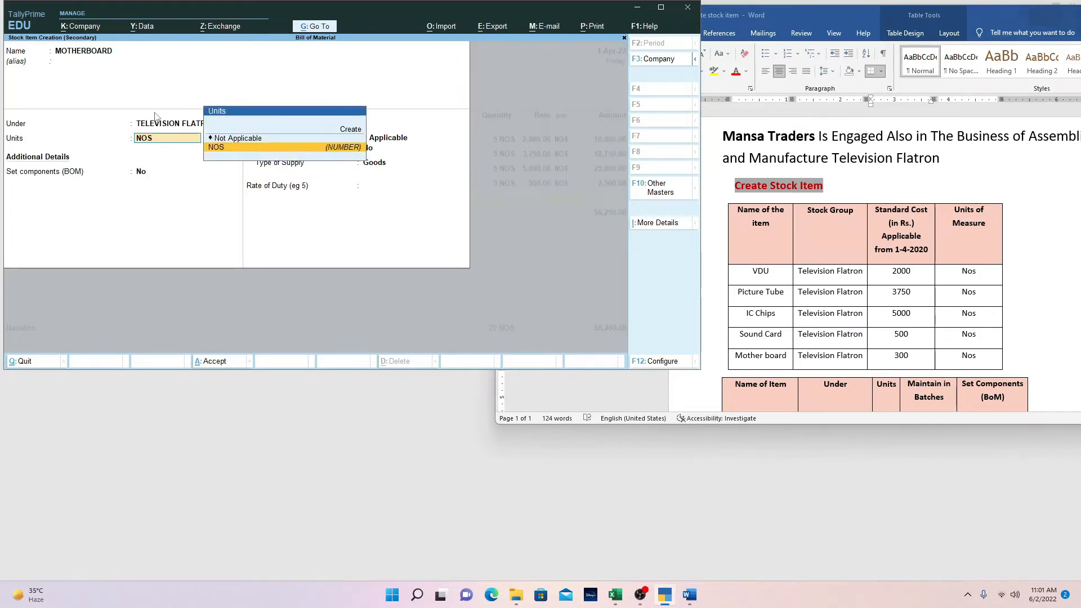
key(Return)
- Save the MOTHERBOARD item without BOM components, keeping GST Applicable, supply type Goods and the duty rate blank
key(Return)
key(Return)
key(Return)
key(Return)
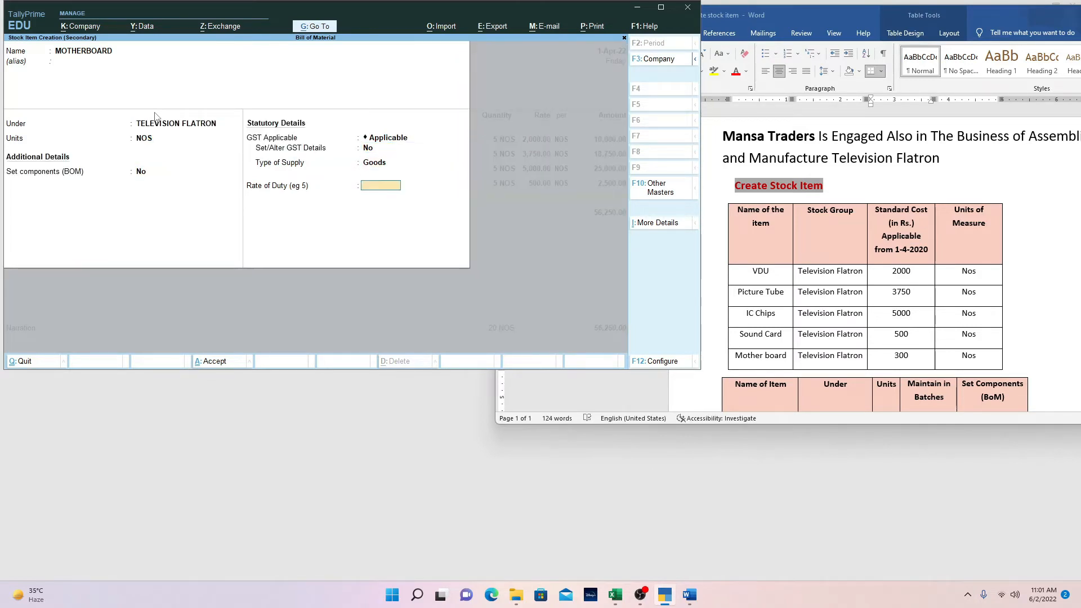
key(Return)
key(Return)
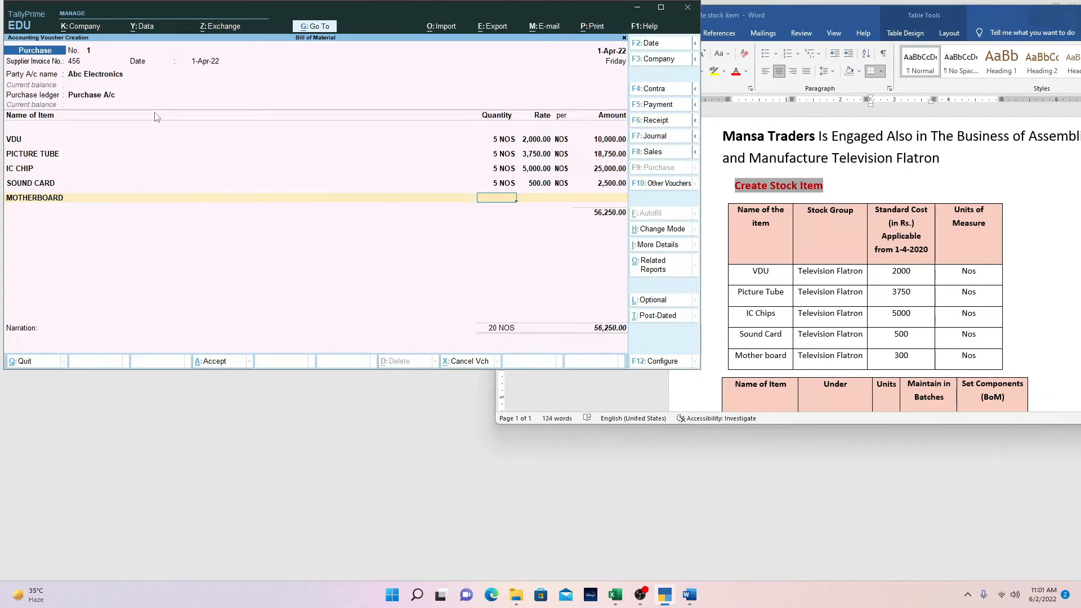
- Enter a quantity of 5 NOS at a rate of 300 for MOTHERBOARD and end the purchase voucher's item list
text(5)
key(Return)
text(300)
key(Return)
key(Return)
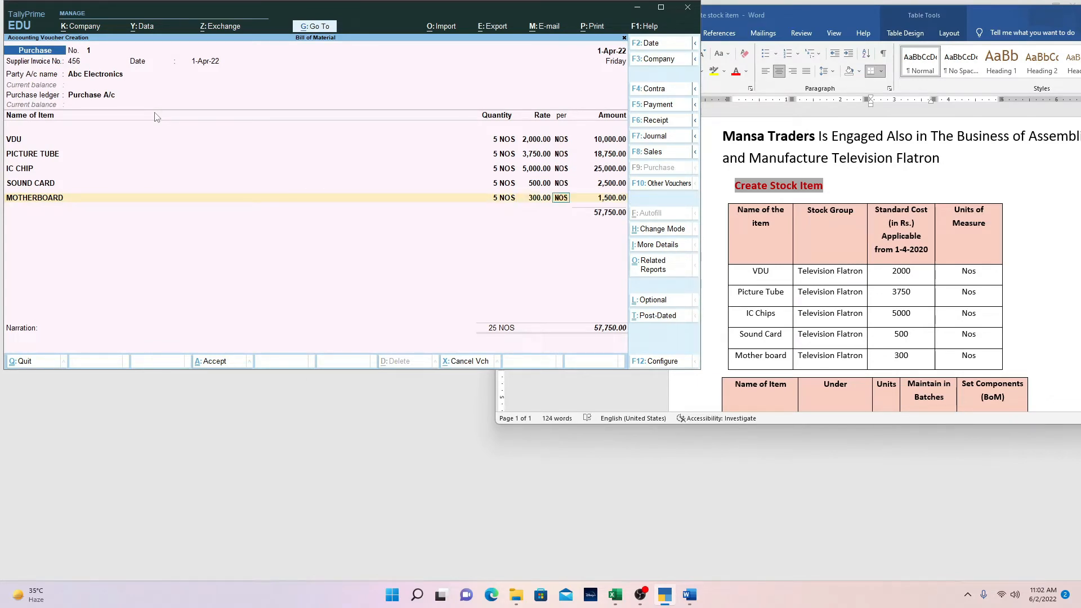
key(Return)
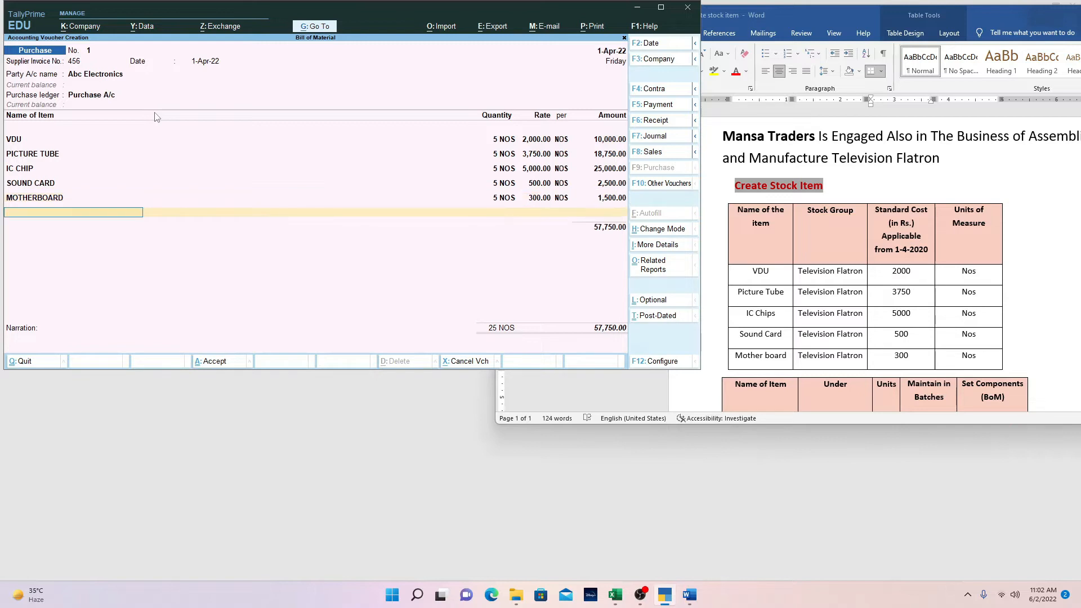
key(Return)
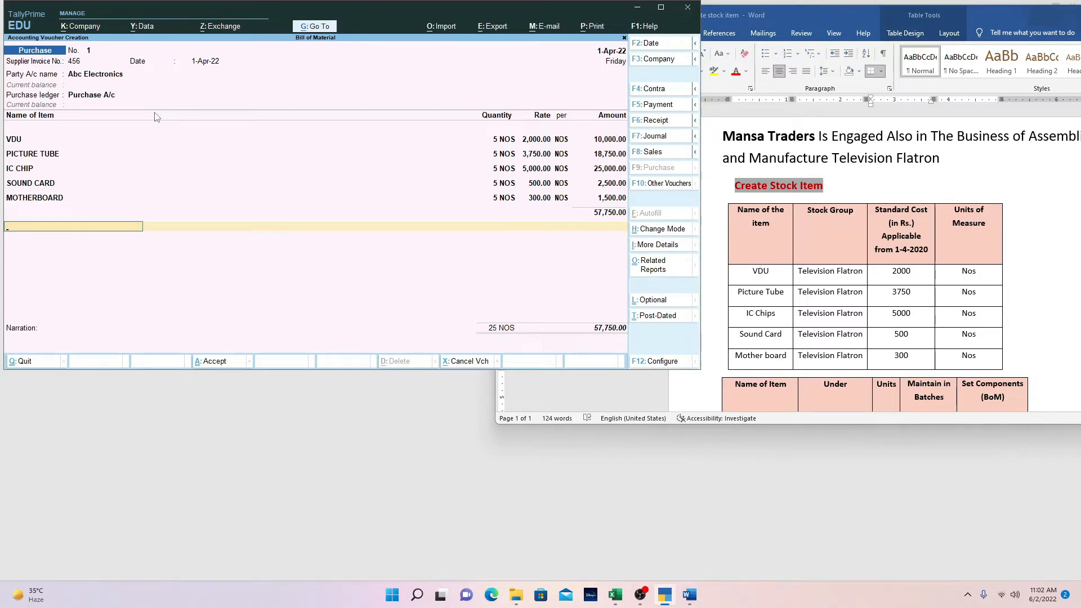
- Start a new ledger named CGST from the purchase voucher, under Duties & Taxes with GST as the duty type
key(alt+c)
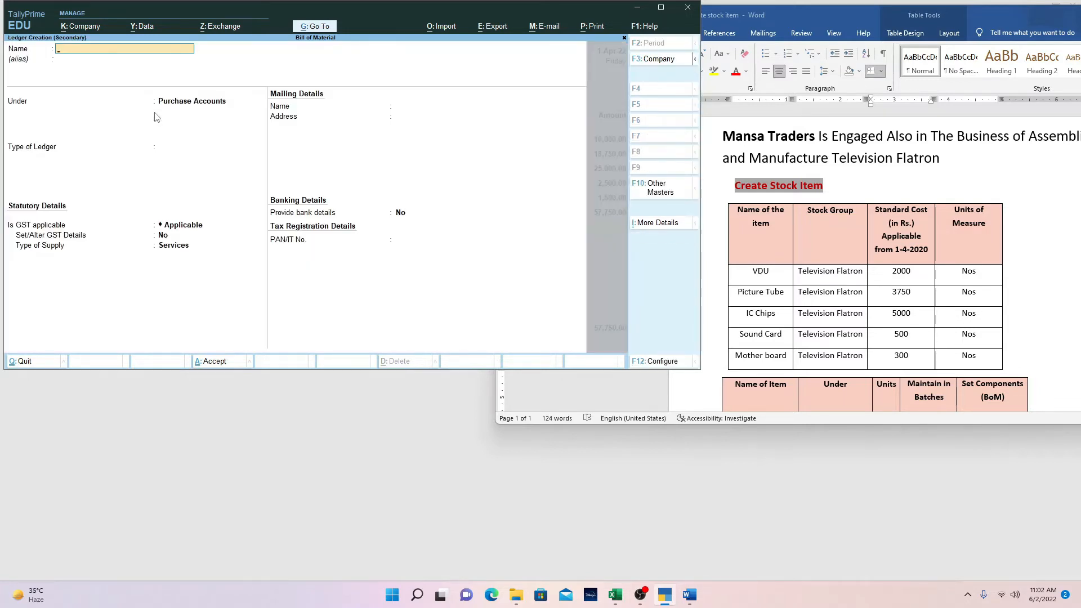
text(CGST)
key(Return)
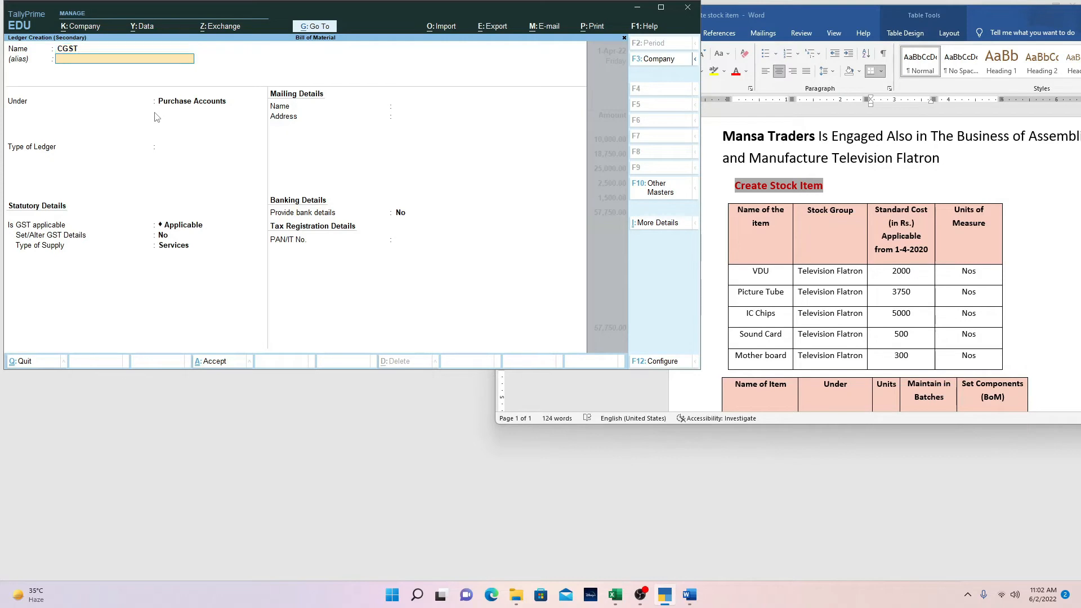
text(du)
key(Return)
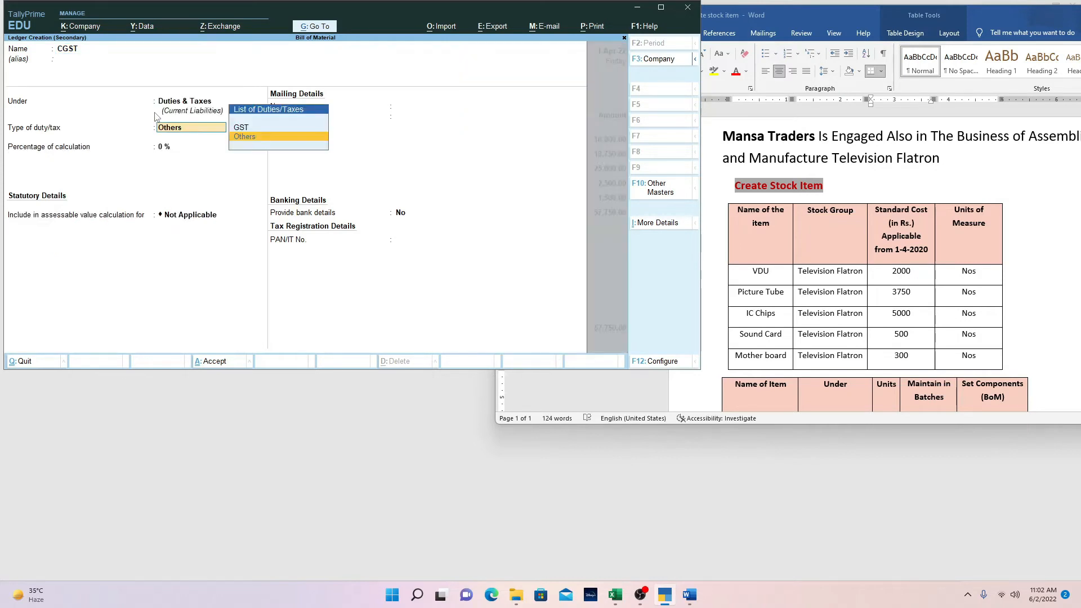
key(Up)
key(Return)
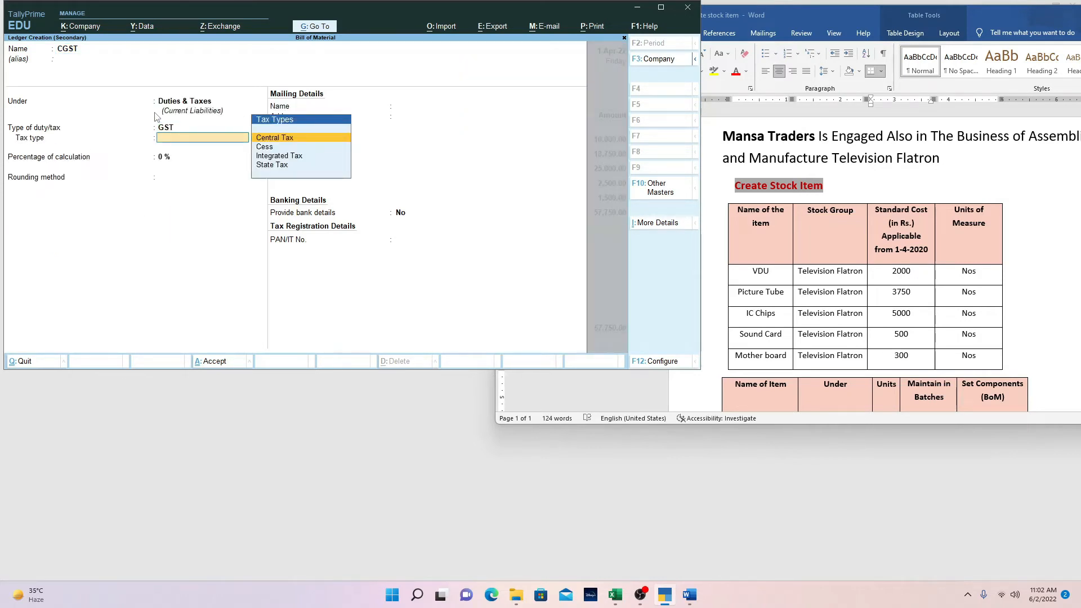
- Set the CGST ledger's tax type to Central Tax, save it with the remaining defaults, and apply it to the voucher
key(Return)
key(Return)
key(Return)
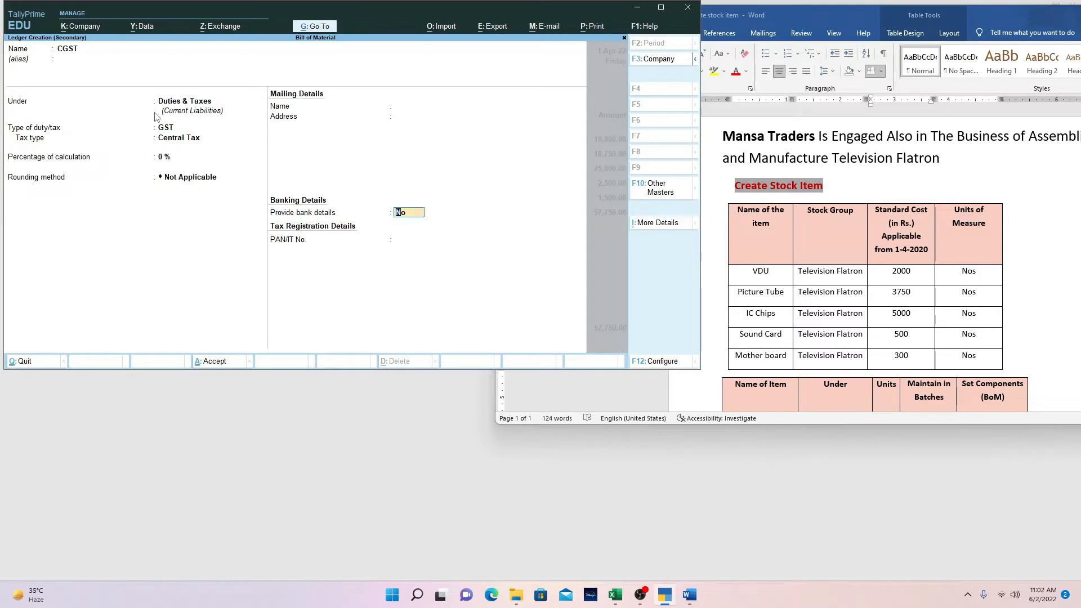
key(Return)
key(Return)
key(Return)
key(Return)
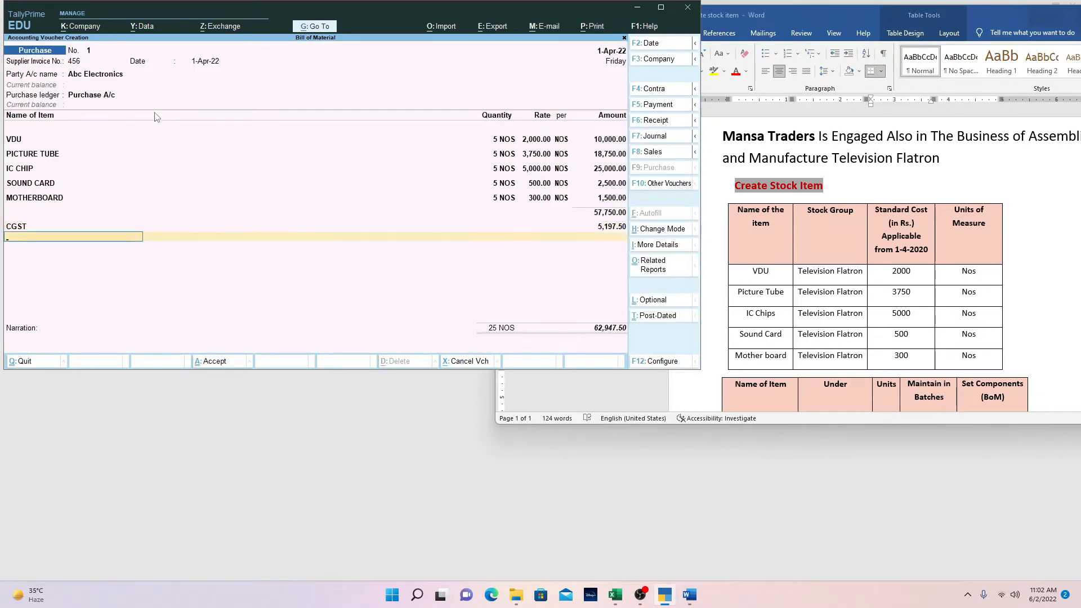
- Start a new ledger named SGST from the purchase voucher, under Duties & Taxes with GST as the duty type
key(alt+c)
text(S)
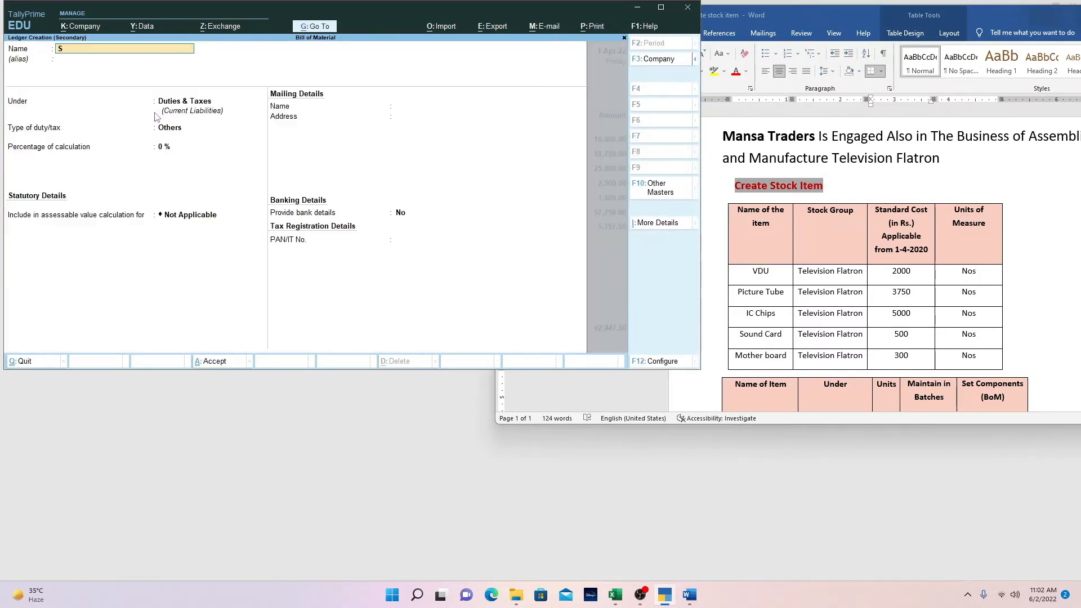
text(GST)
key(Return)
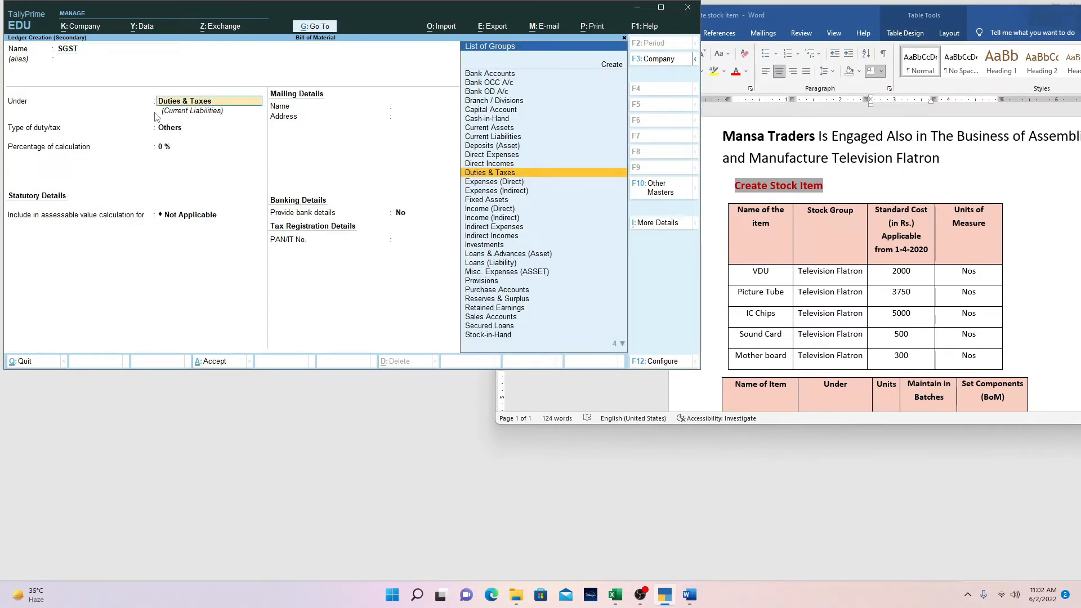
key(Return)
key(Up)
key(Return)
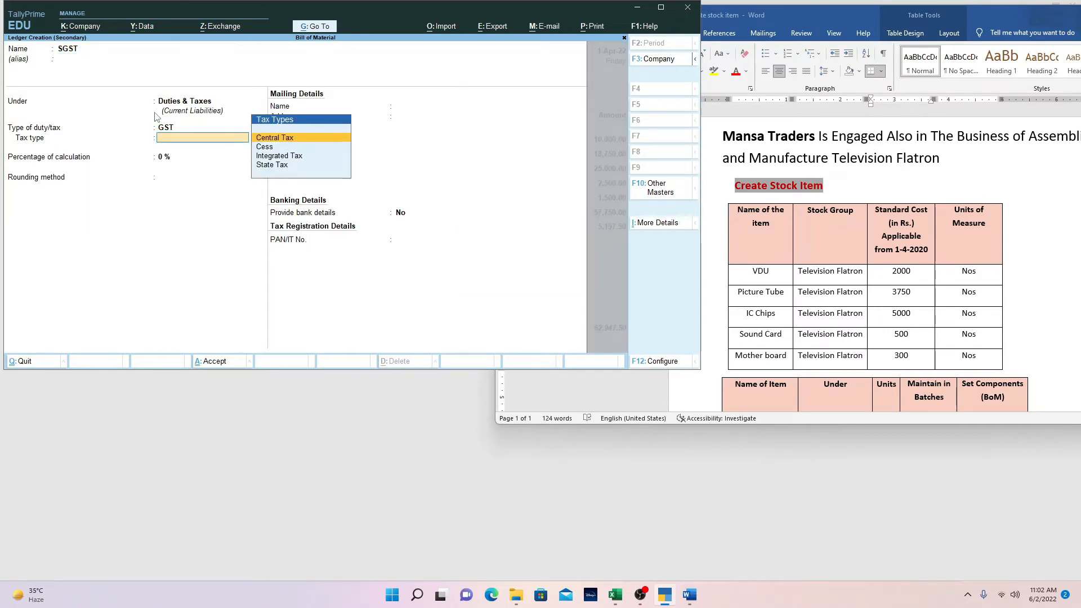
- Set the SGST ledger's tax type to State Tax, save it with the remaining defaults, and apply it to the voucher
key(Down)
key(Down)
key(Down)
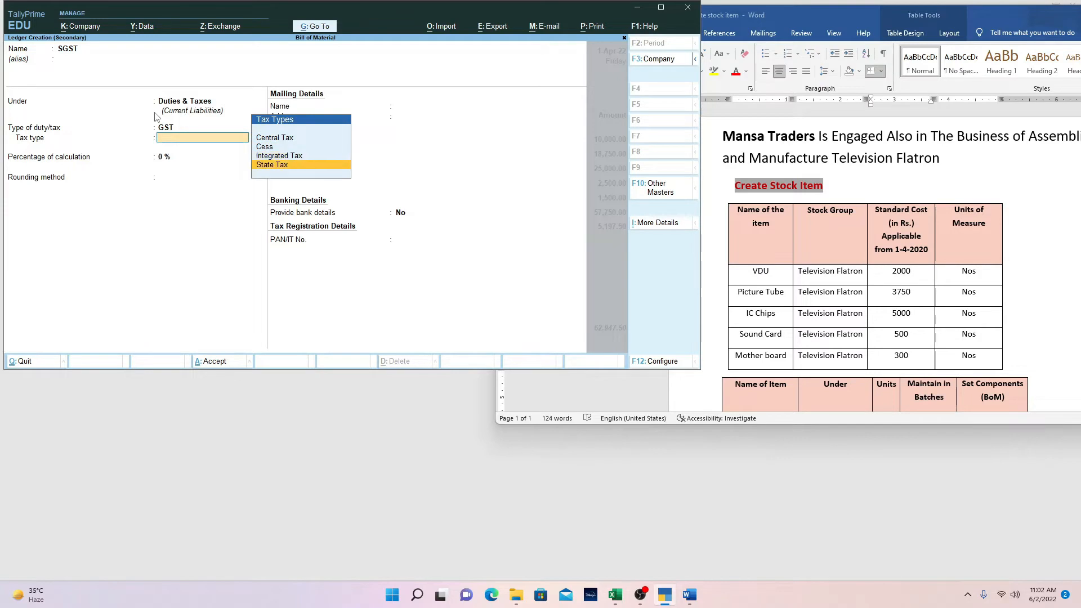
key(Return)
key(Return)
key(Return)
key(Return)
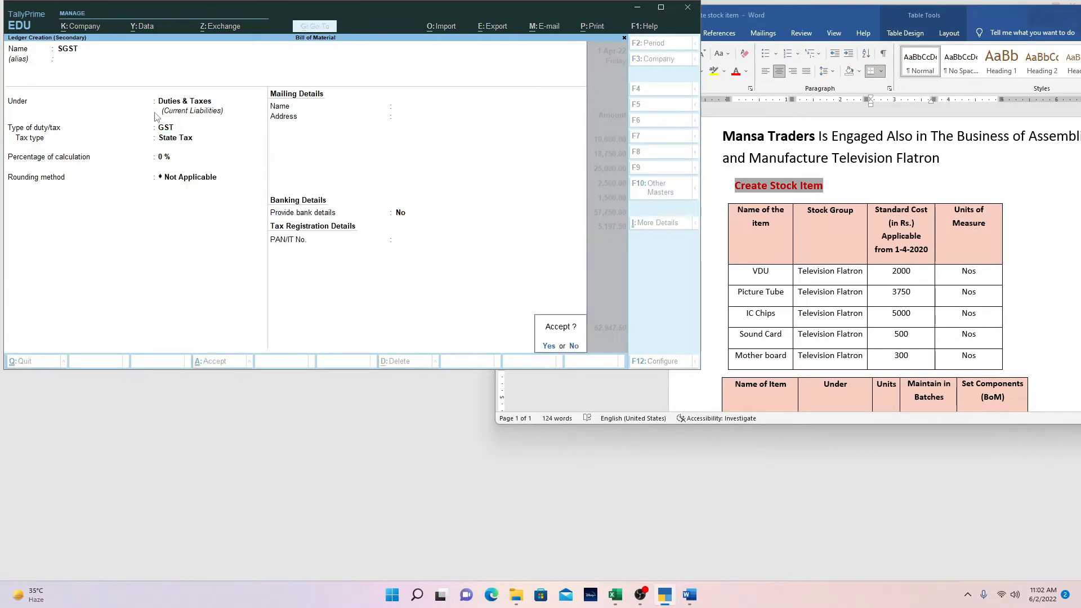
key(Return)
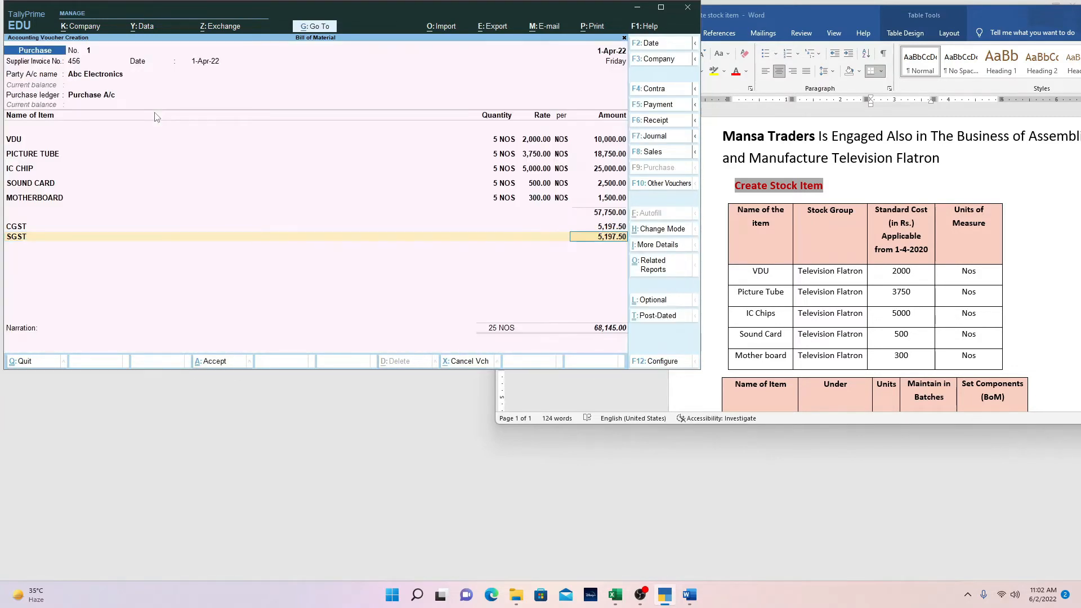
key(Return)
- Record the Abc Electronics bill as a New Ref and save the purchase voucher with a blank narration
key(Return)
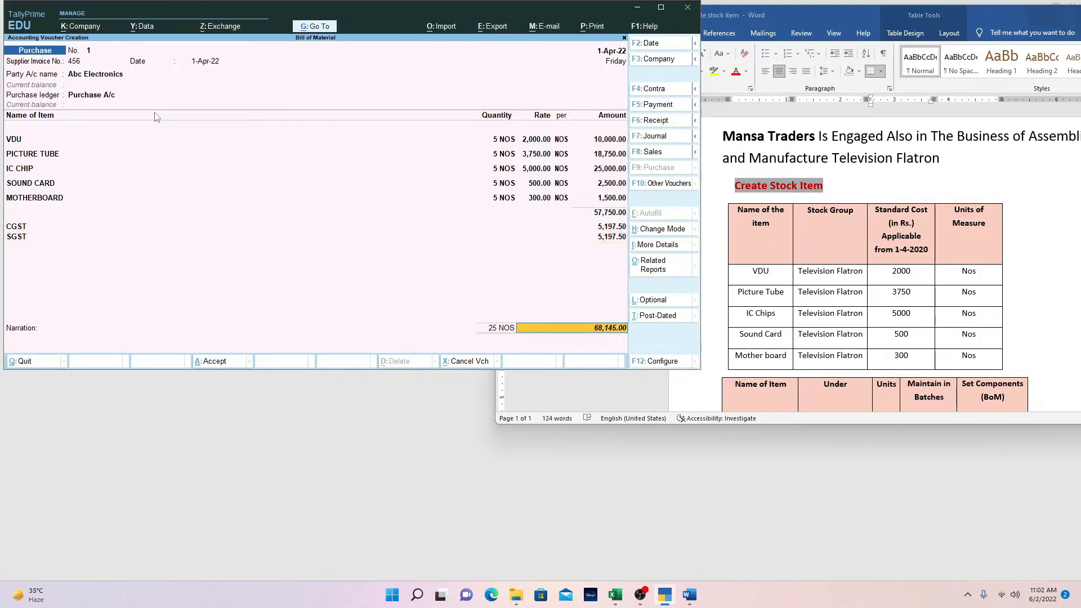
key(Return)
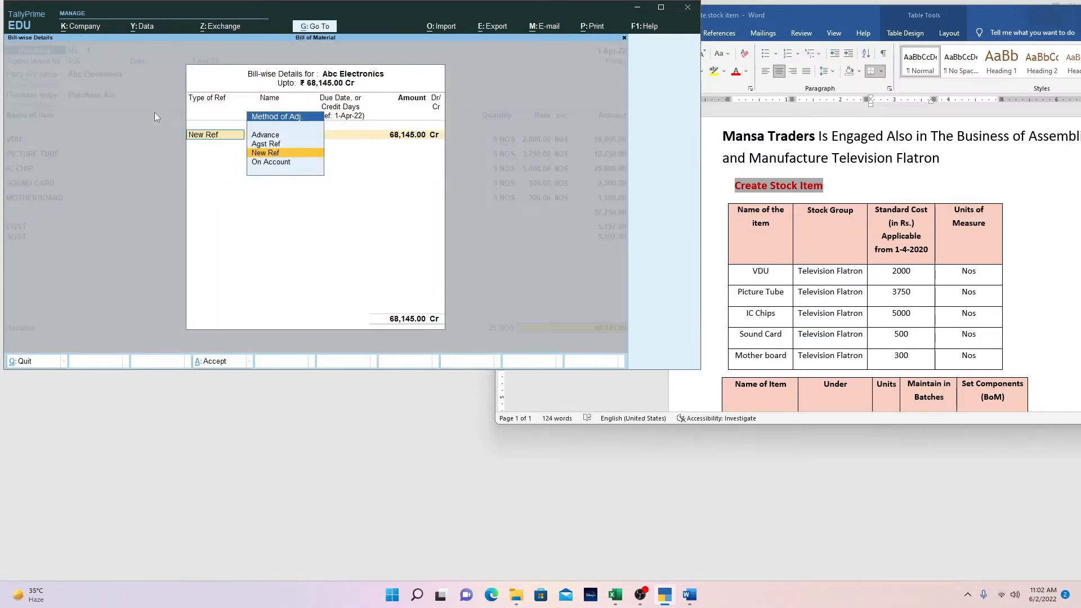
key(Return)
key(Return)
key(Return)
key(Return)
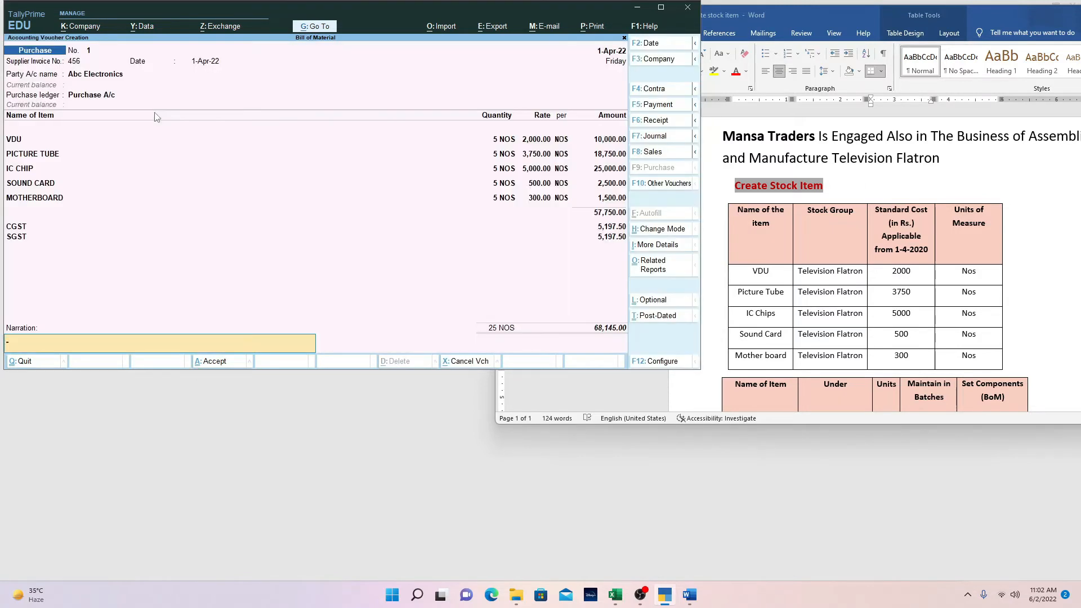
key(Return)
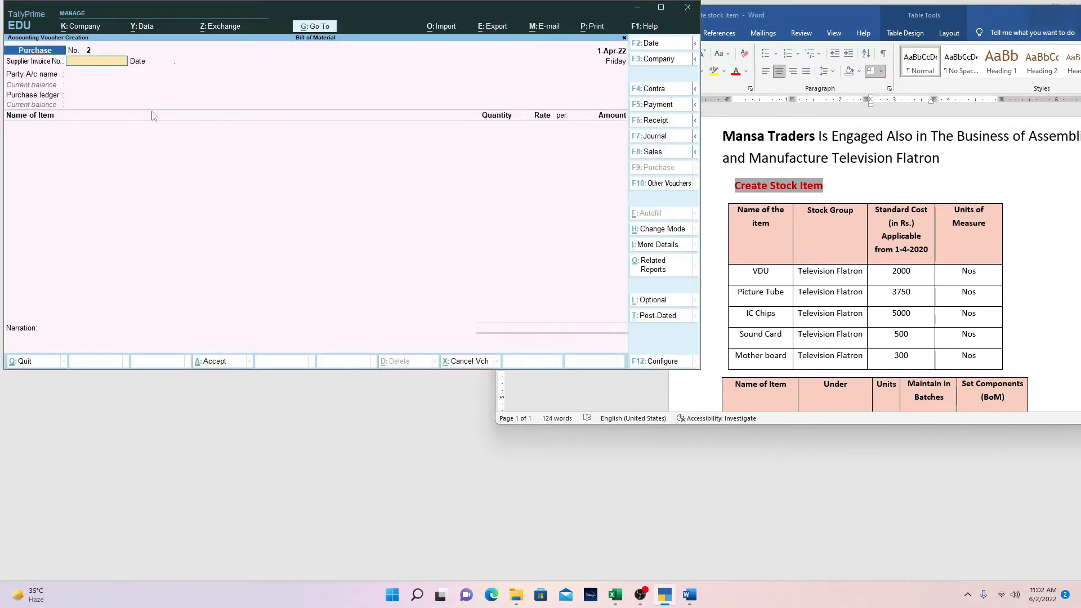
- Maximize the window, leave the blank purchase voucher and open the list of masters for creation
click(661, 8)
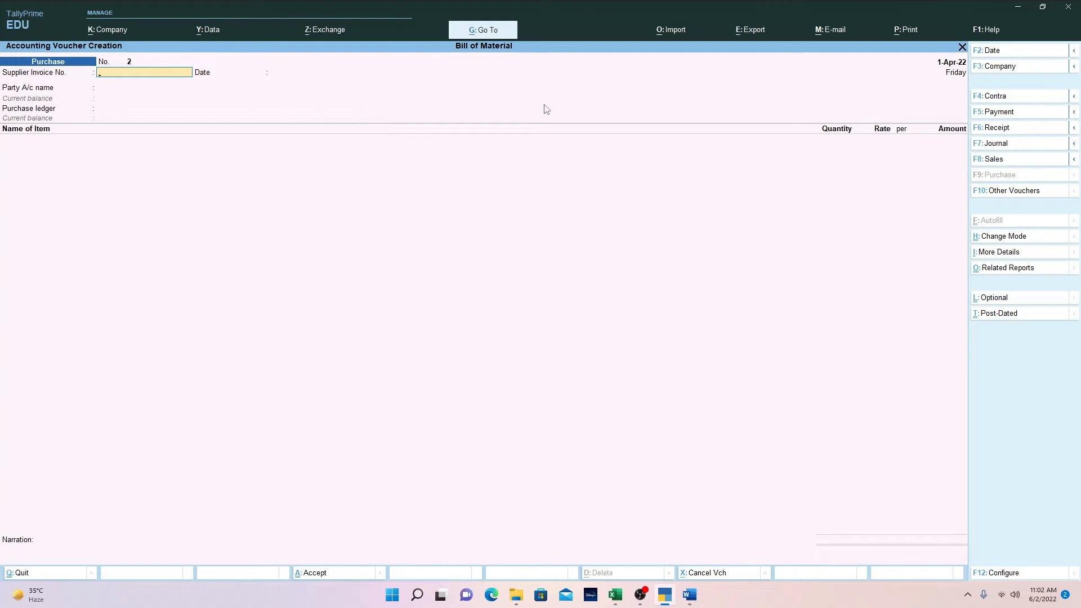
key(Escape)
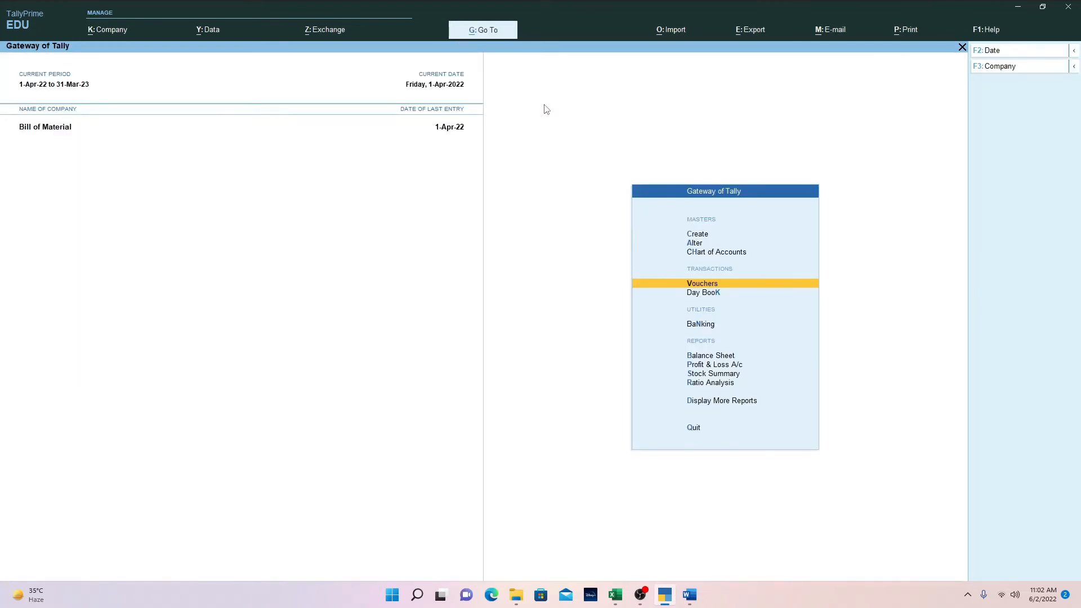
key(Up)
key(Up)
key(Up)
key(Return)
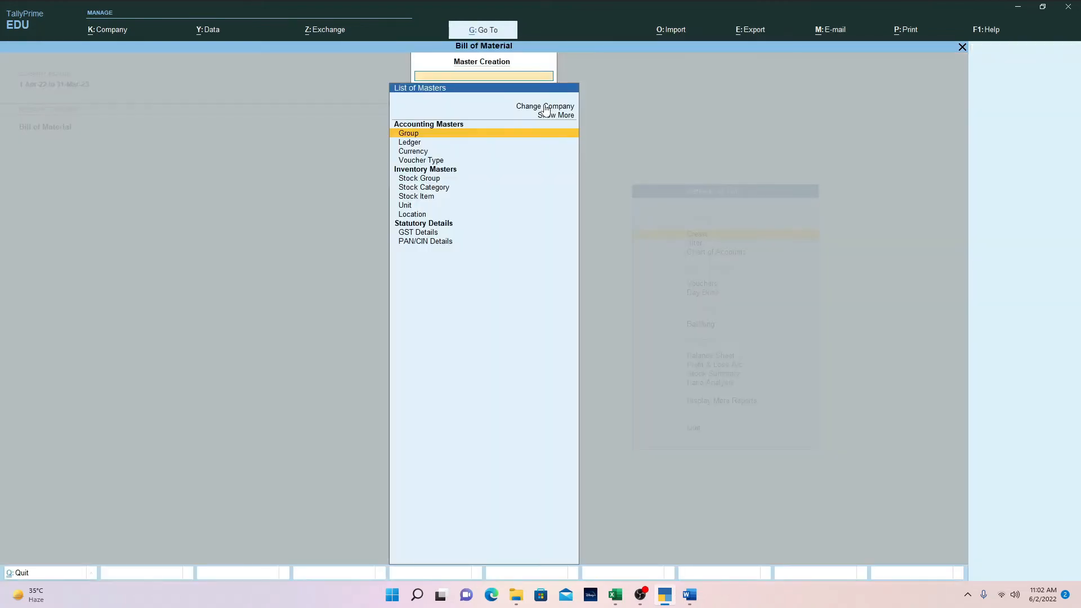
- Start a new stock item named TELEVISION FLATRON with no alias
key(Down)
key(Down)
key(Down)
key(Down)
key(Down)
key(Down)
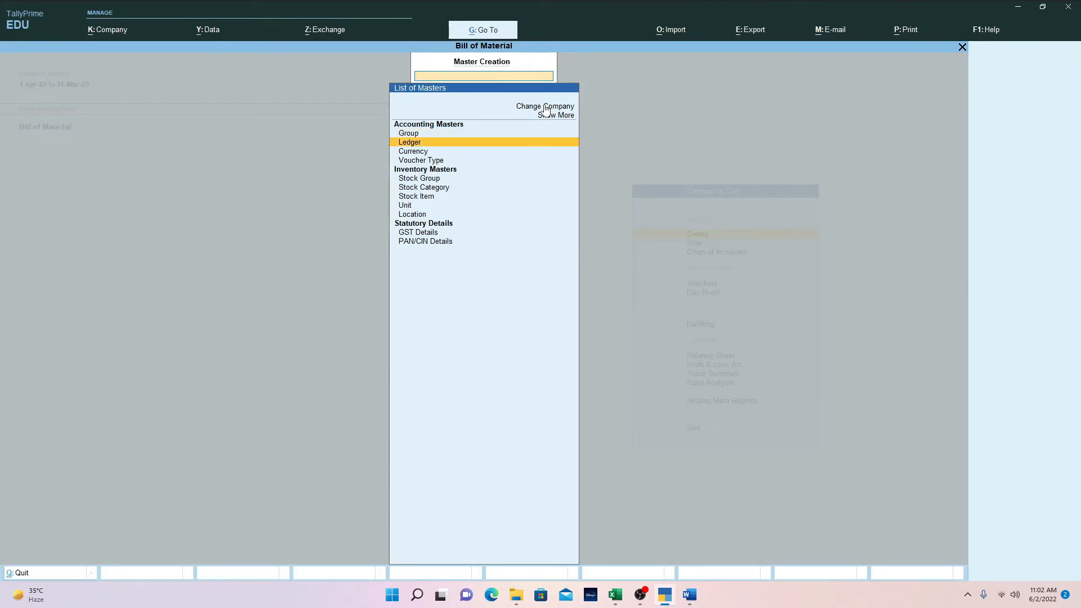
key(Return)
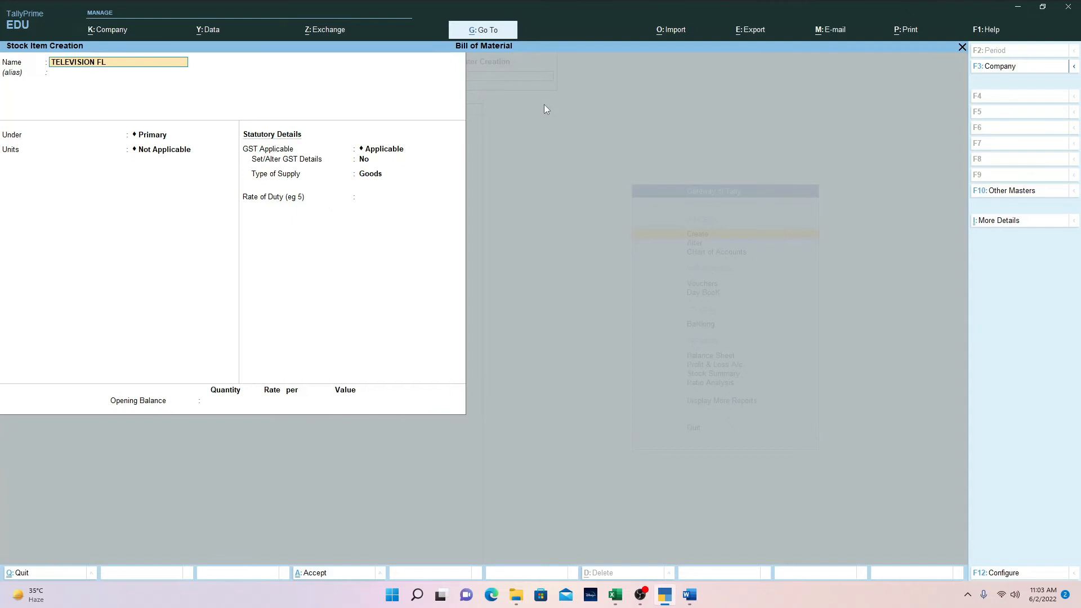
text(ATRO)
key(Return)
key(Return)
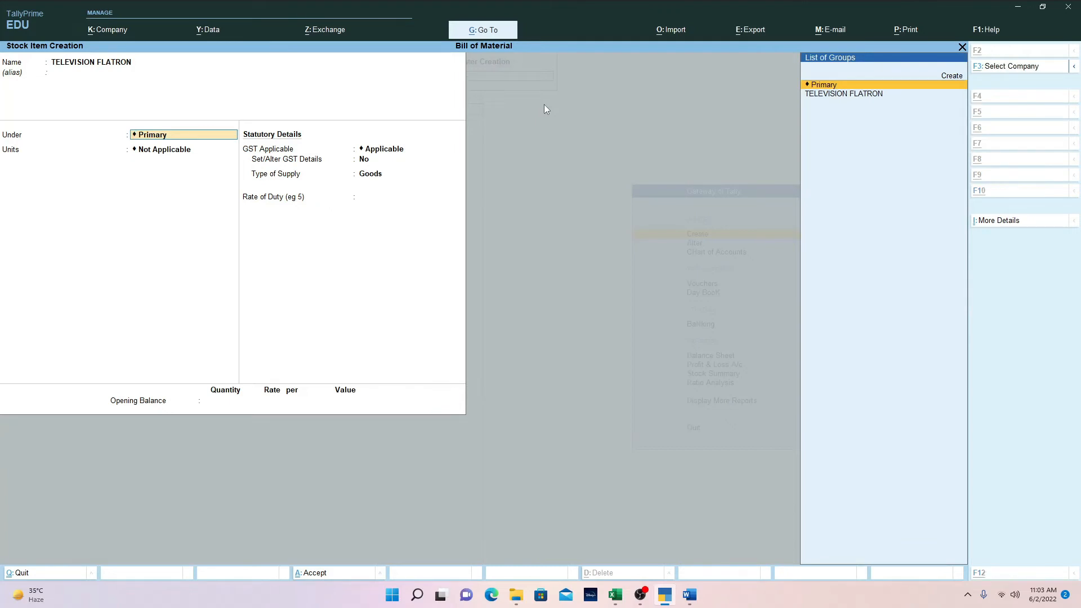
- Create the stock group HOME ELECRONICS under Primary for the item, leaving quantity addition and GST details at No
key(alt+c)
text(HO)
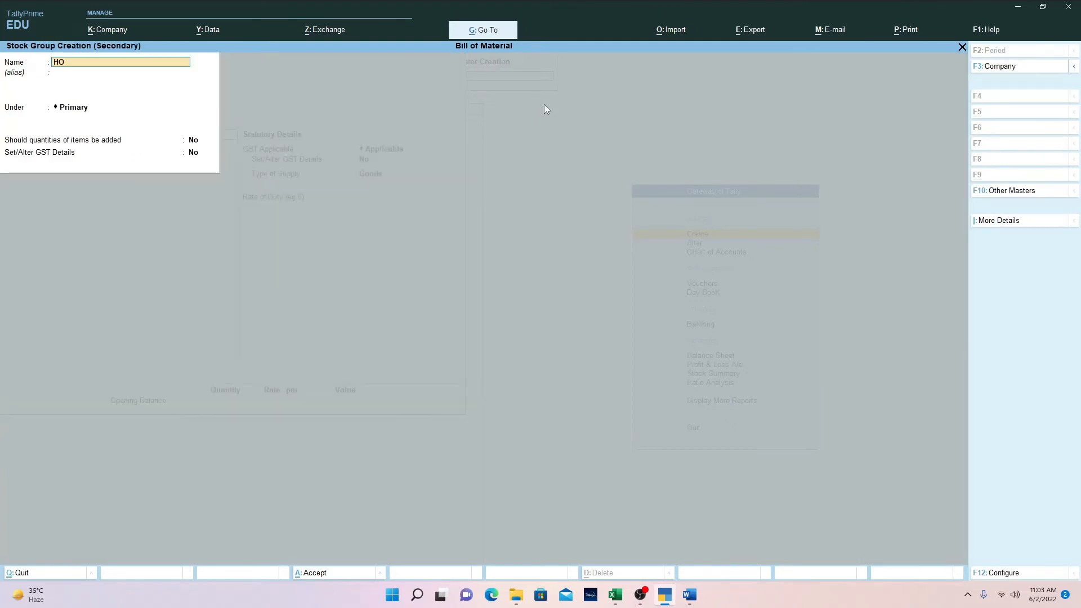
text(ME ELECR)
key(Return)
key(Return)
key(Return)
key(Return)
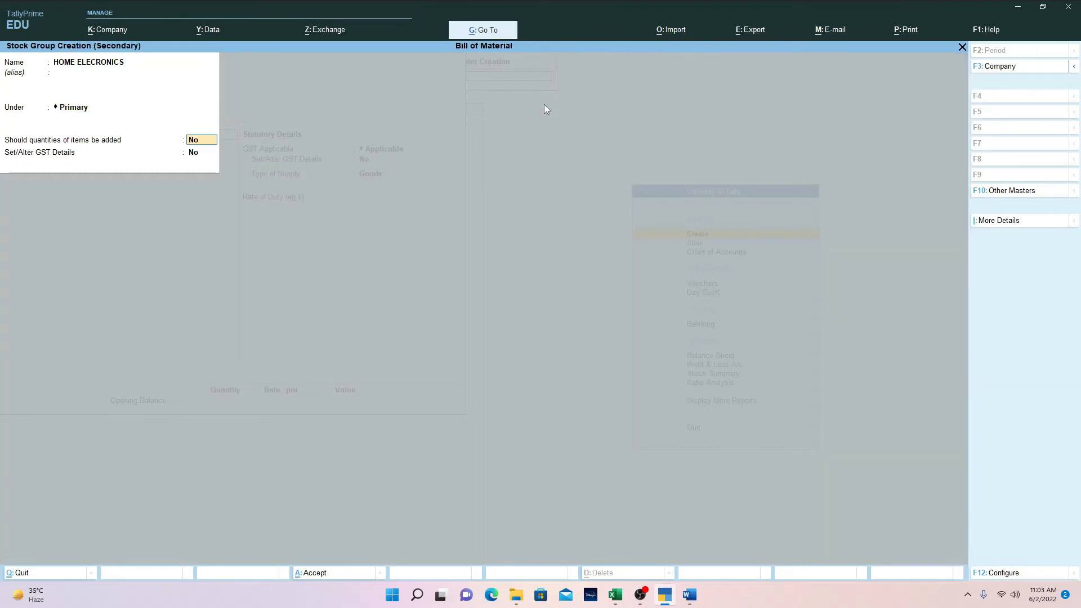
key(Return)
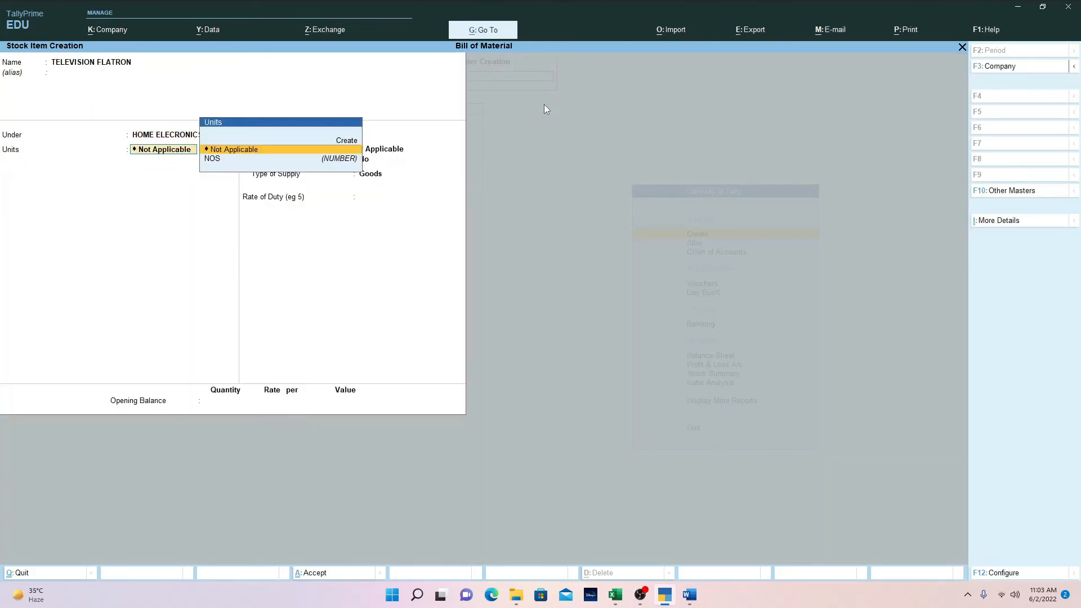
- Set TELEVISION FLATRON's unit to NOS and enable Set components (BOM)
key(Down)
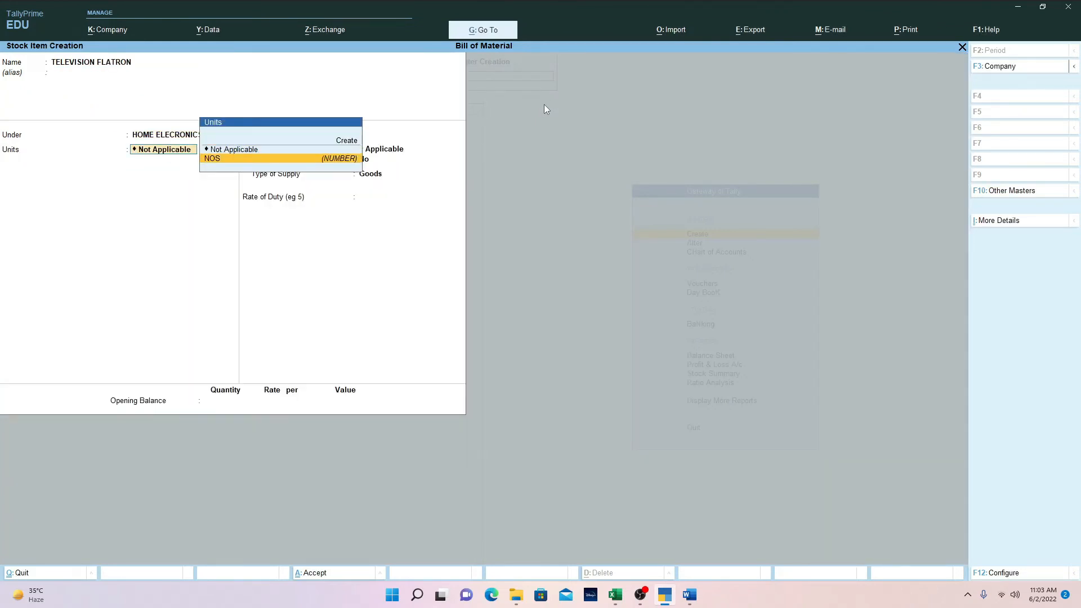
key(Return)
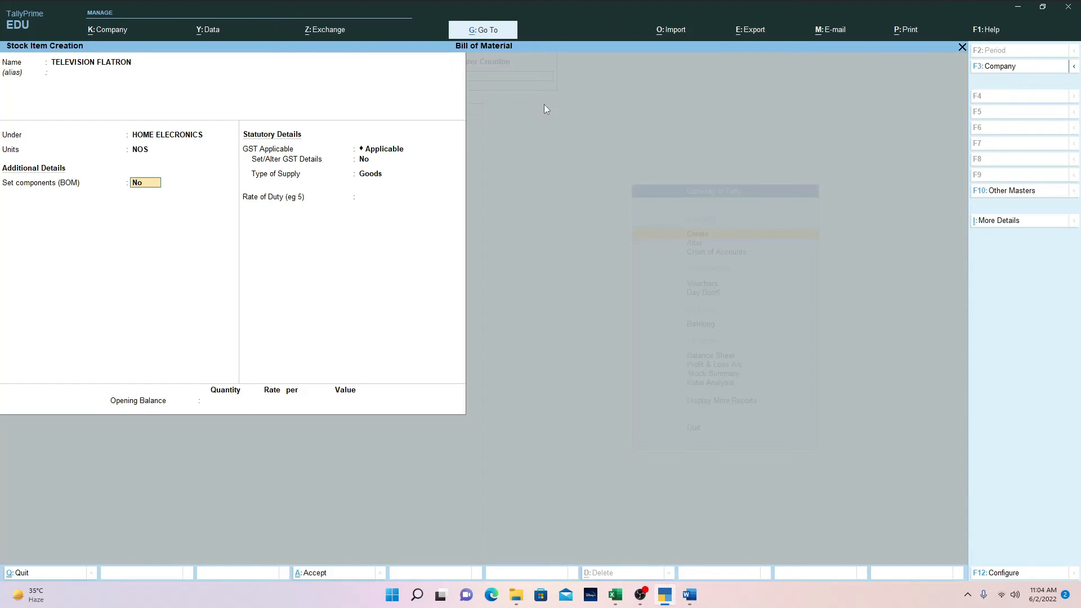
key(y)
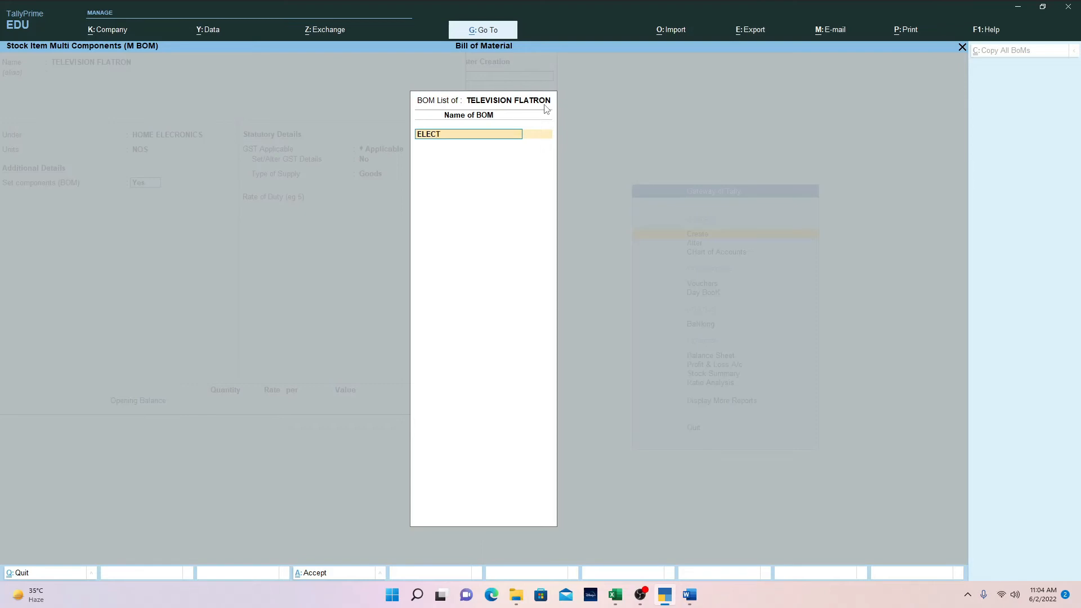
- Name the bill of materials ELECTRONICS and set its unit of manufacture to 1 NOS
text(ELECTRONICS)
key(Return)
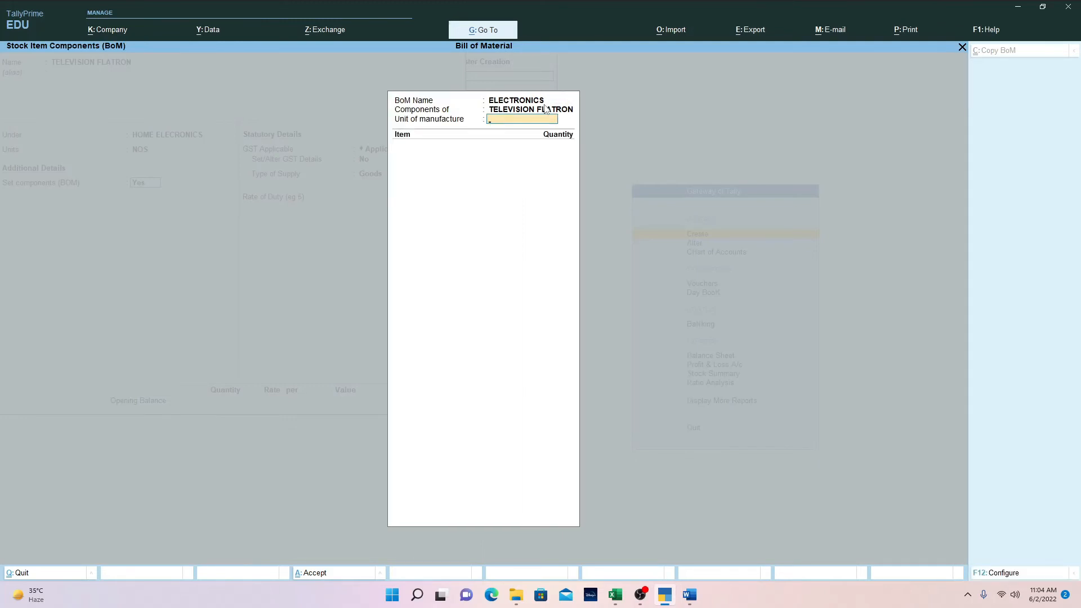
key(Return)
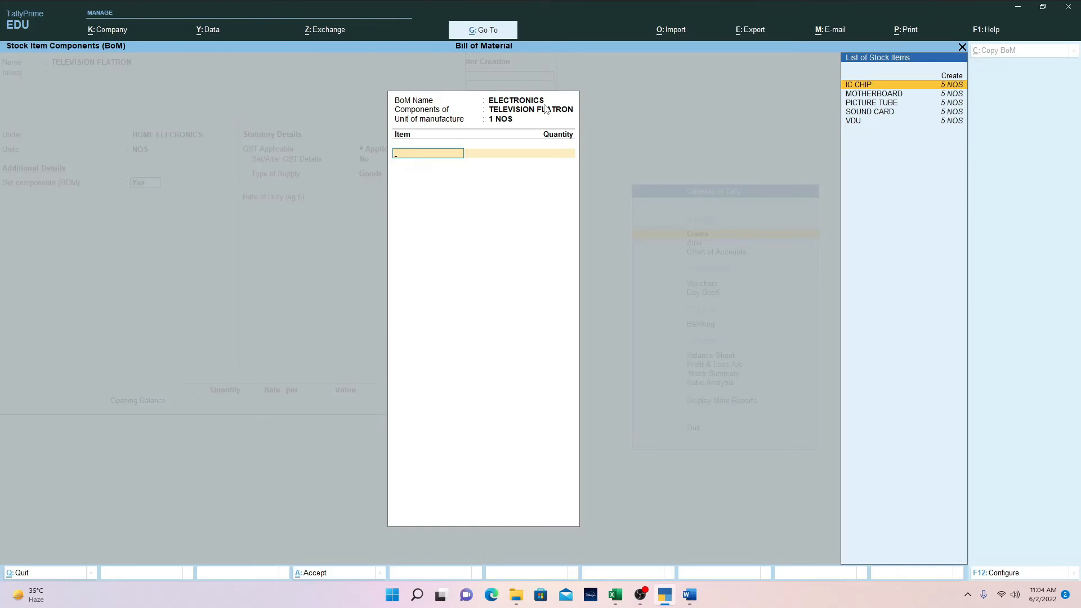
- Add VDU as a component of the ELECTRONICS BOM with a quantity of 1 NOS
key(Down)
key(Down)
key(Down)
key(Down)
key(Return)
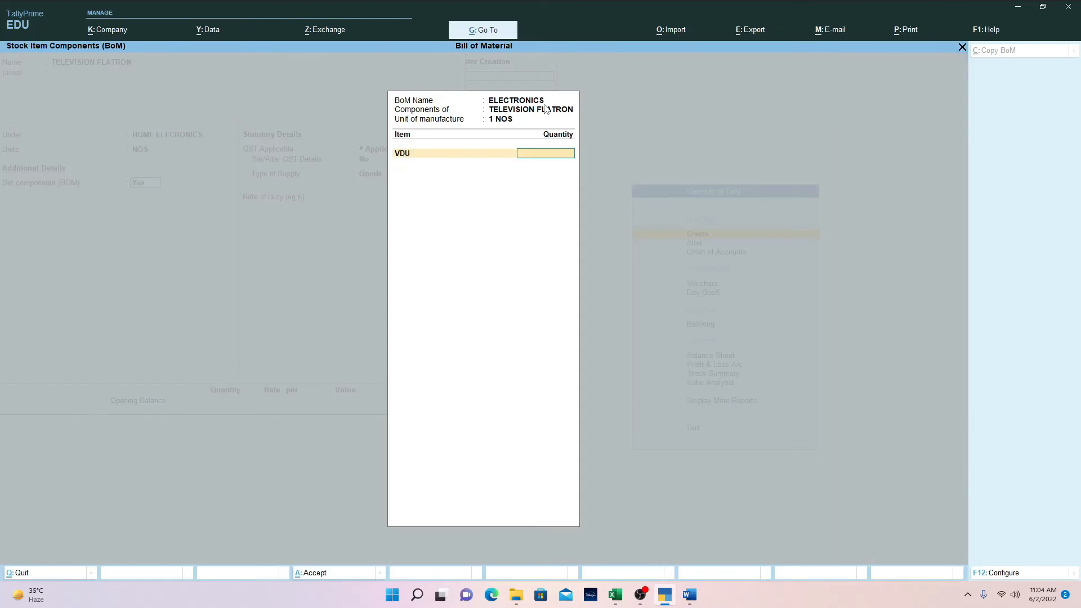
text(1)
key(Return)
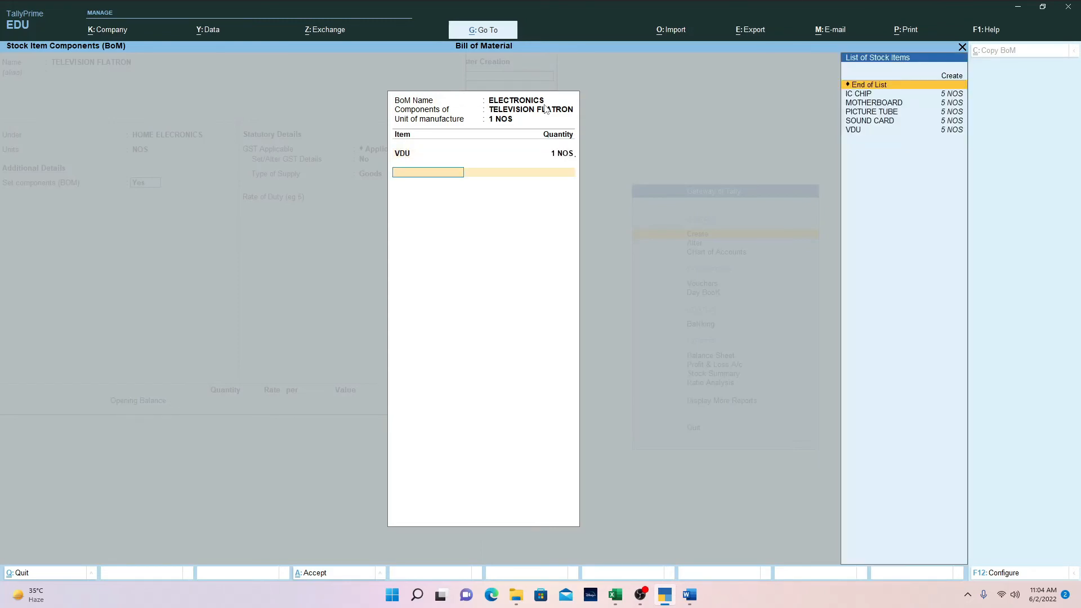
- Add PICTURE TUBE as a component of the ELECTRONICS BOM with a quantity of 1 NOS
key(Down)
key(Down)
key(Down)
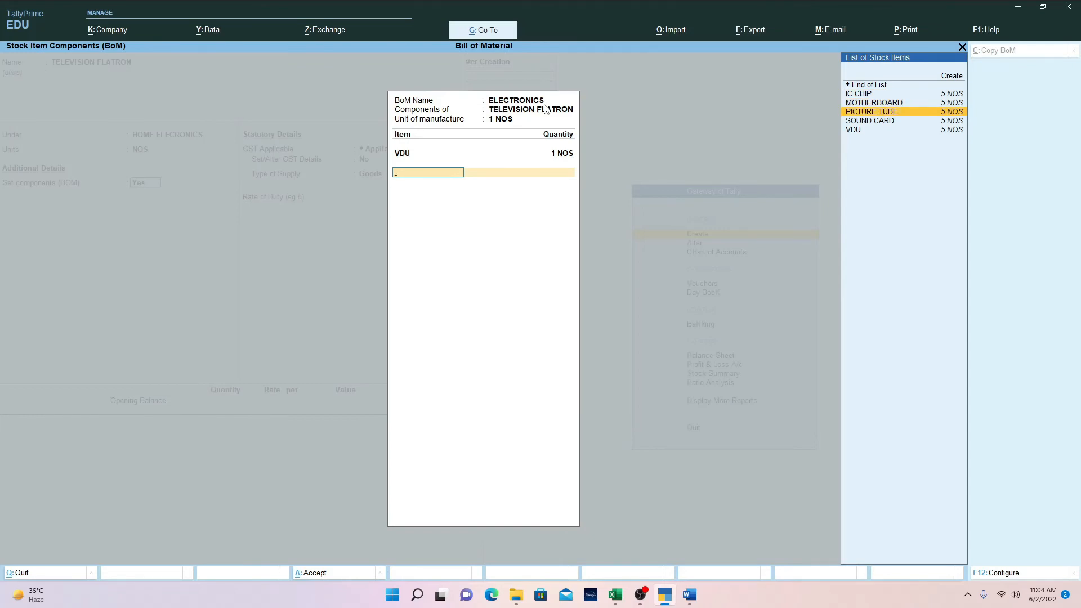
key(Return)
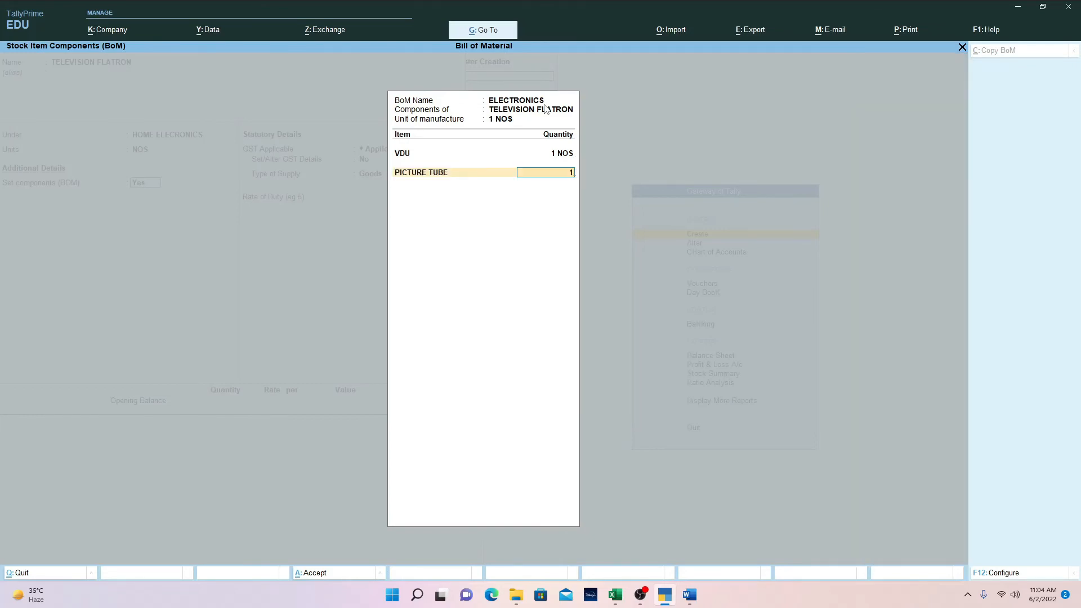
key(Return)
- Add IC CHIP as a component of the ELECTRONICS BOM with a quantity of 1 NOS
key(Down)
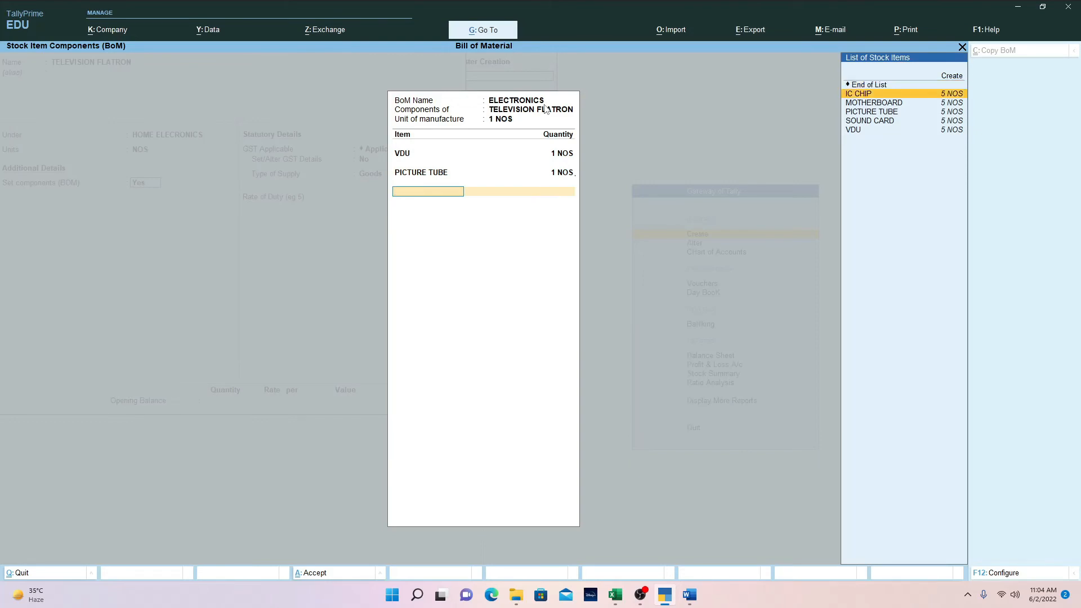
key(Return)
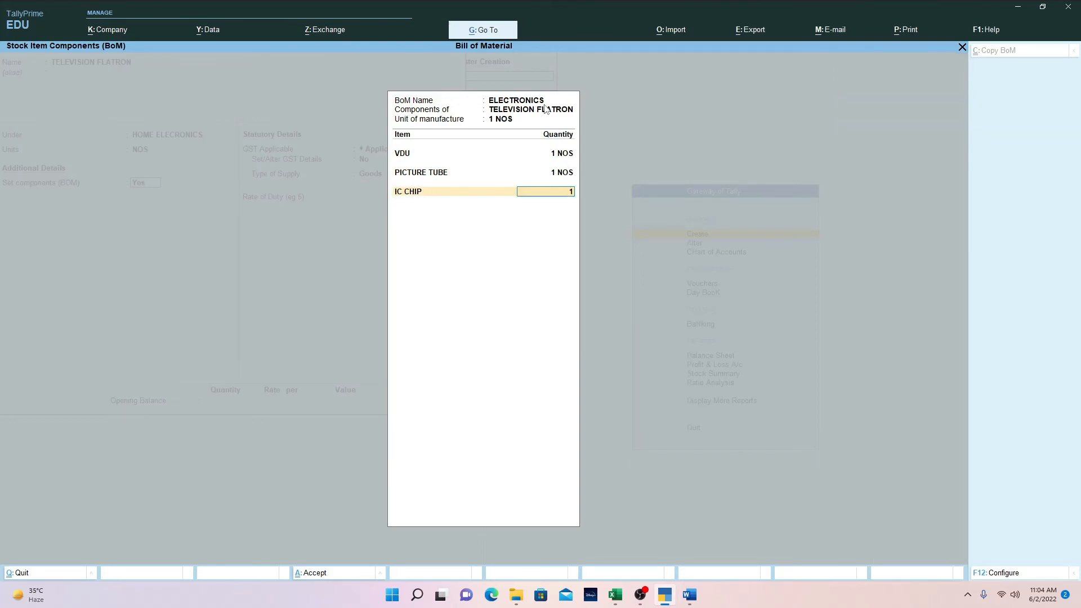
text(1)
key(Return)
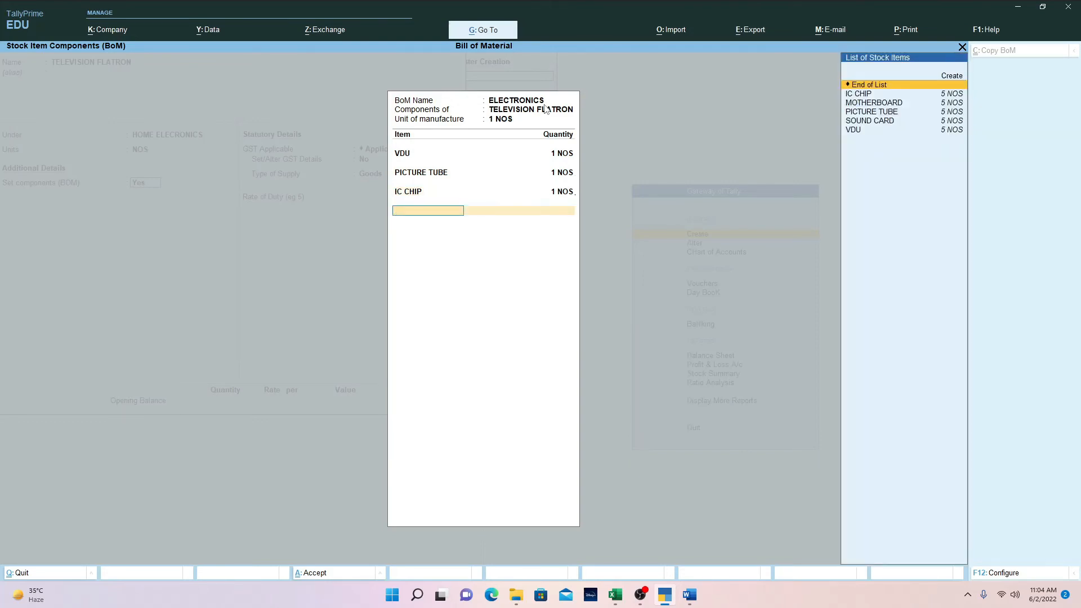
- Add SOUND CARD as a component of the ELECTRONICS BOM with a quantity of 1 NOS
key(Down)
key(Down)
key(Down)
key(Down)
key(Return)
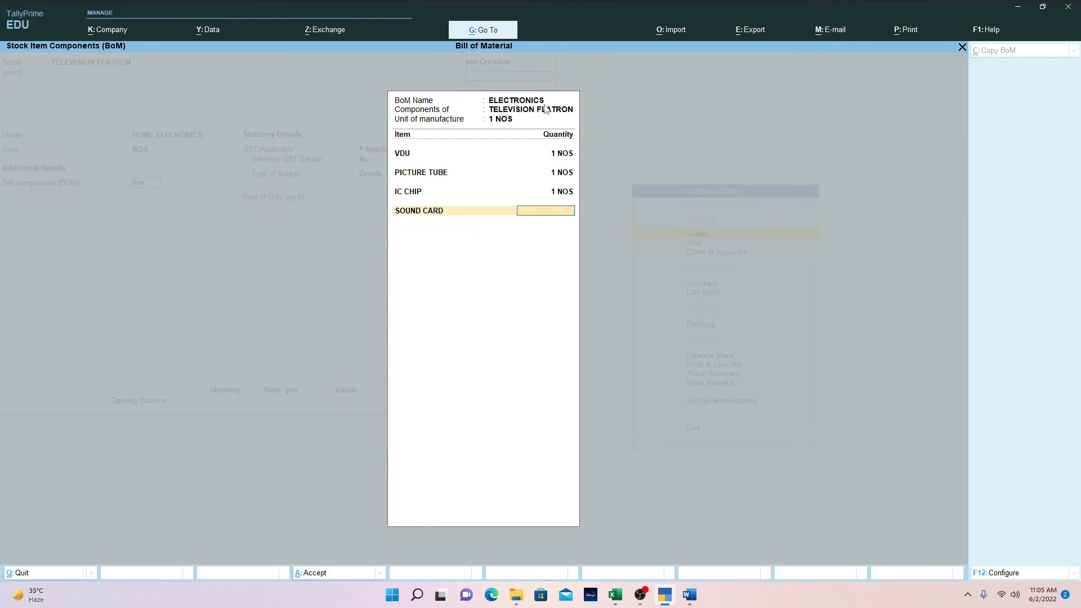
key(Return)
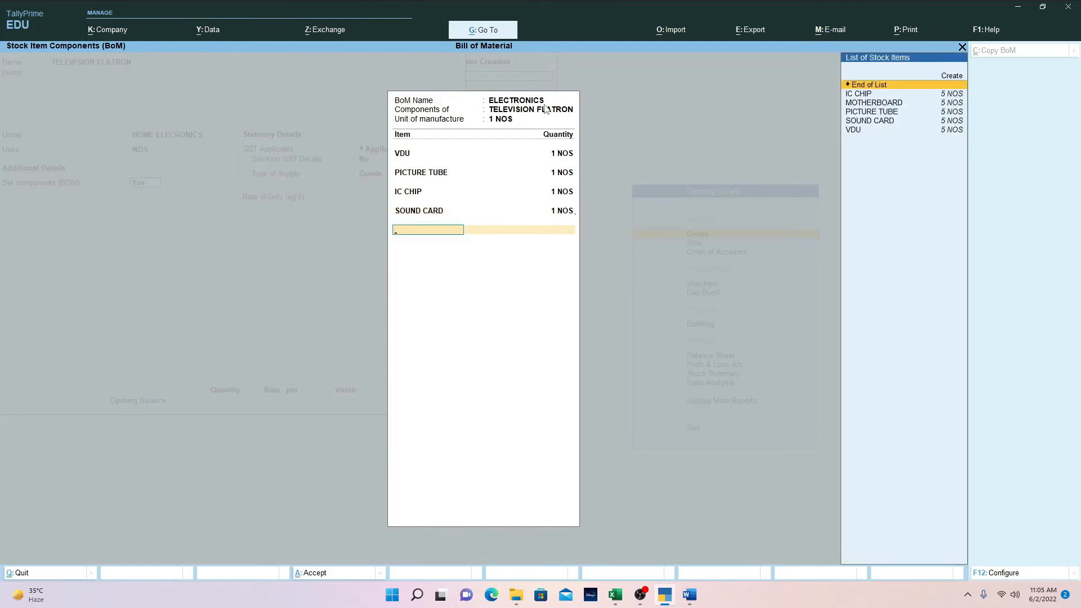
- Add MOTHERBOARD as a component of the ELECTRONICS BOM with a quantity of 1 NOS
key(Down)
key(Down)
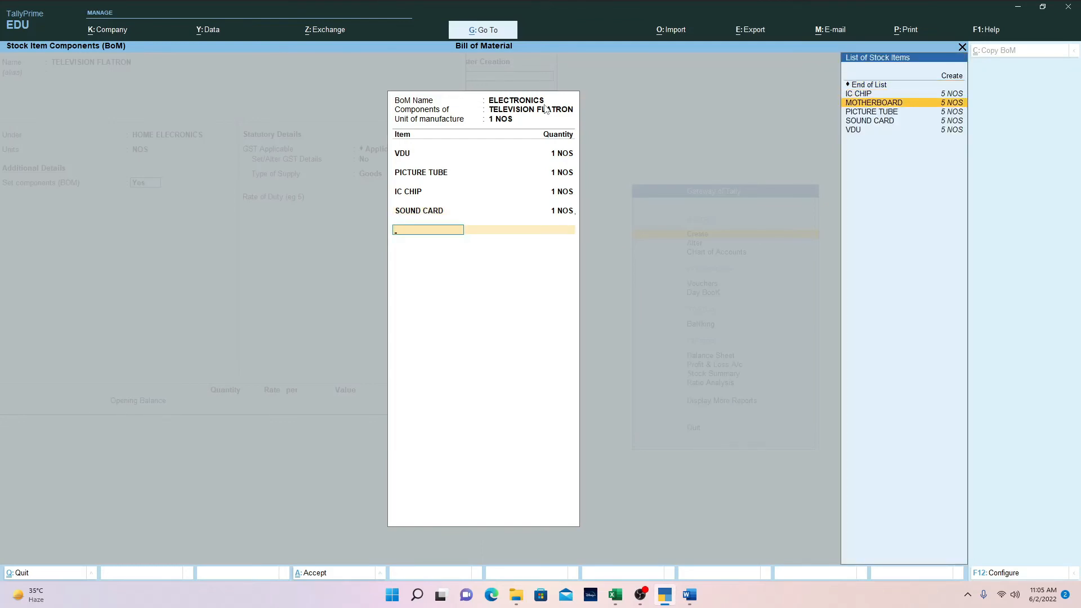
key(Return)
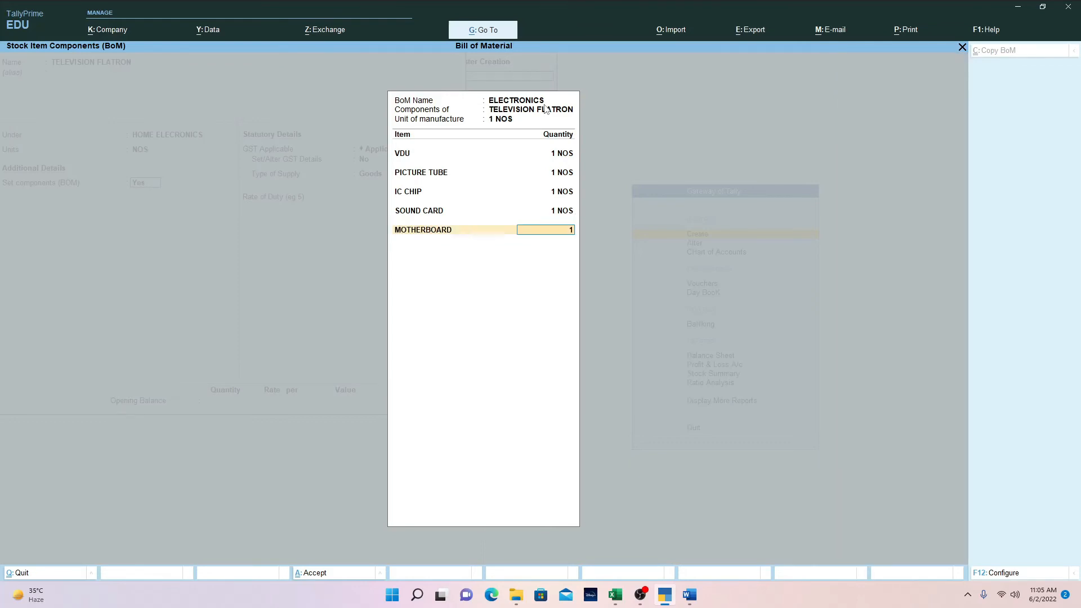
key(Return)
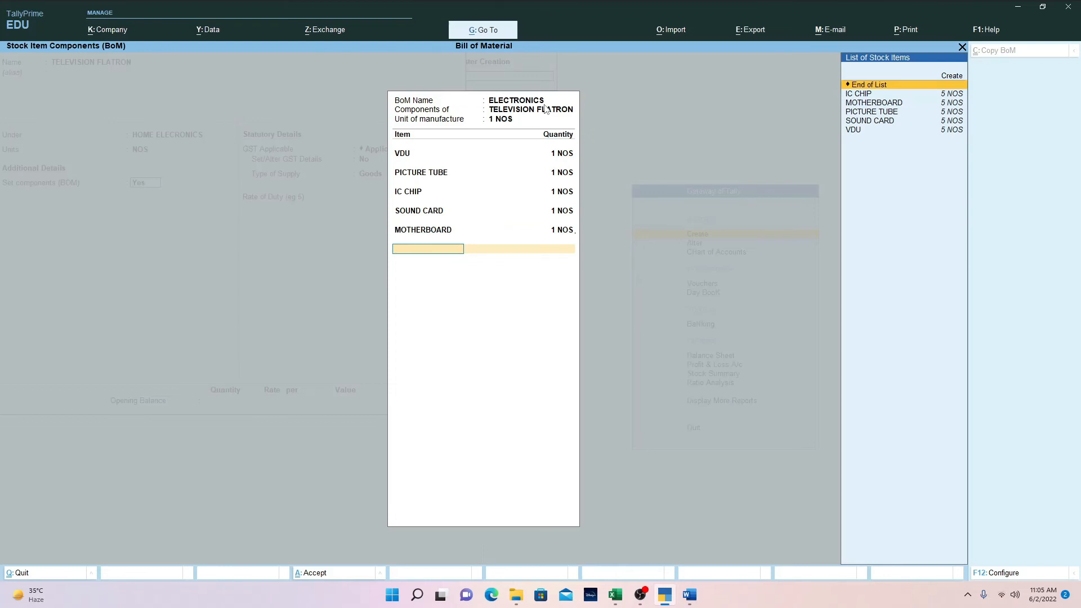
- Finish the ELECTRONICS component list and save the TELEVISION FLATRON stock item, keeping GST details at No, supply type Goods and duty rate 0
key(ctrl+a)
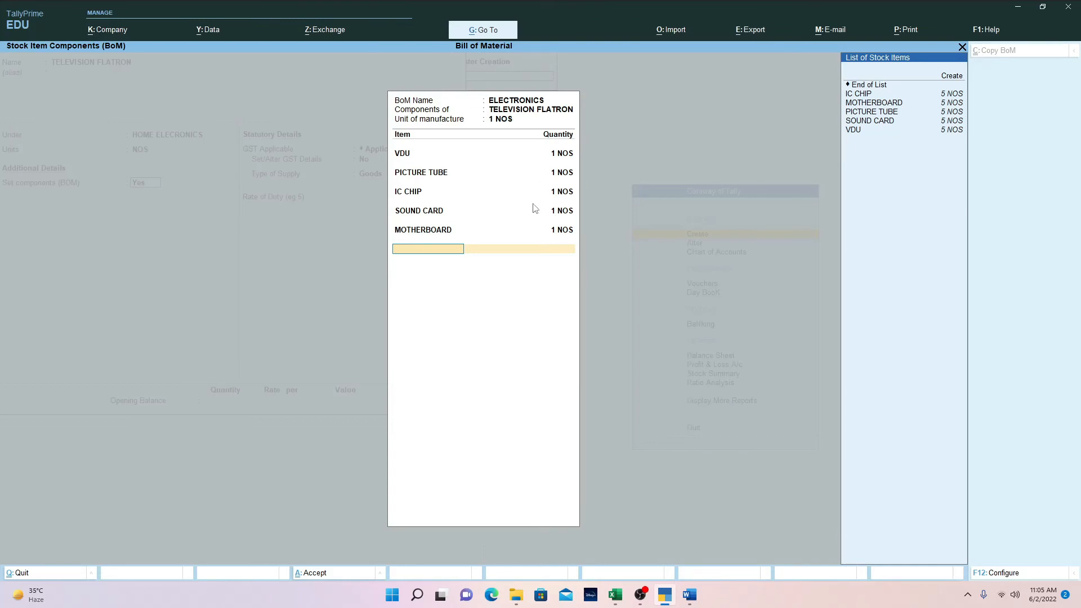
key(Down)
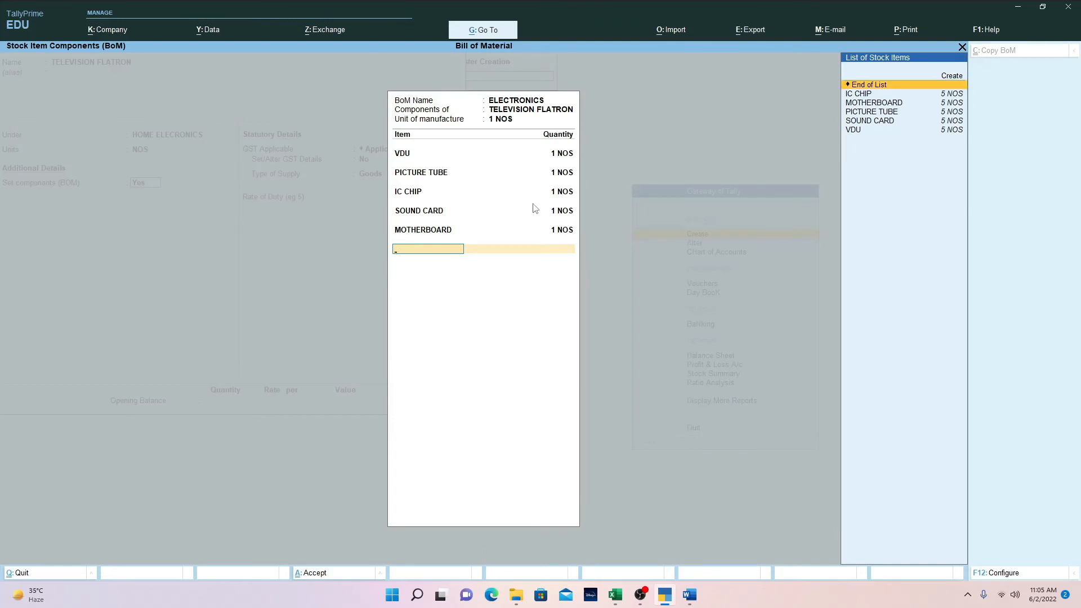
key(Return)
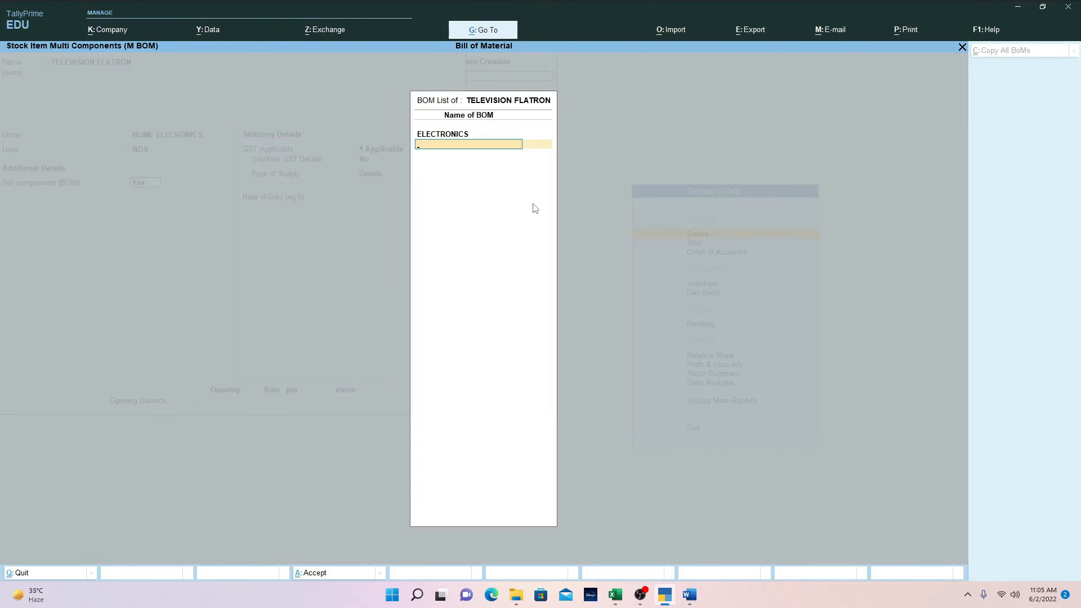
key(Return)
key(Return)
key(Return)
key(Return)
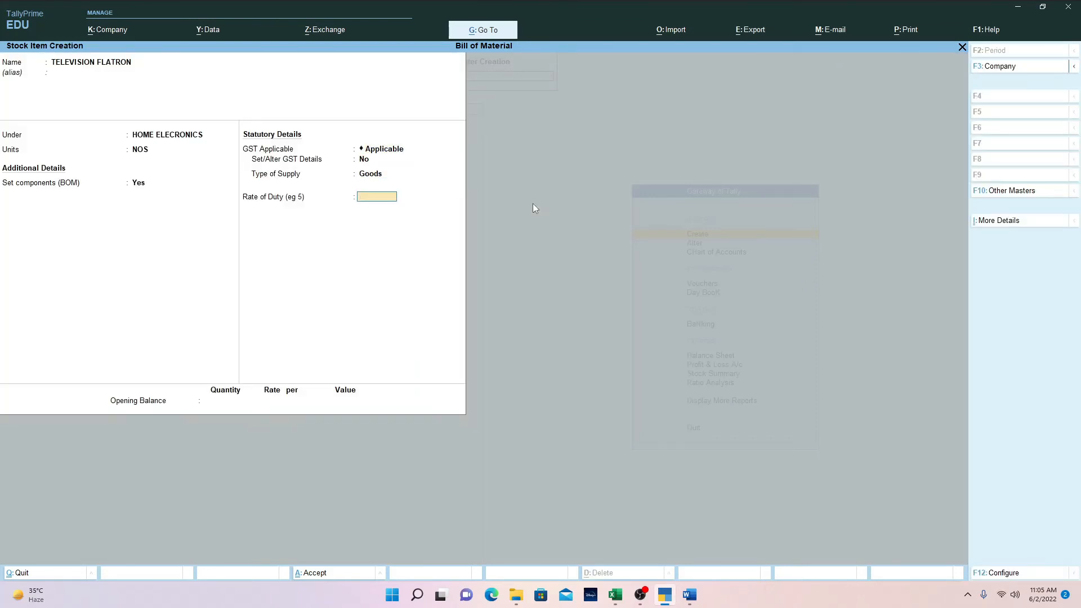
key(Return)
key(Return)
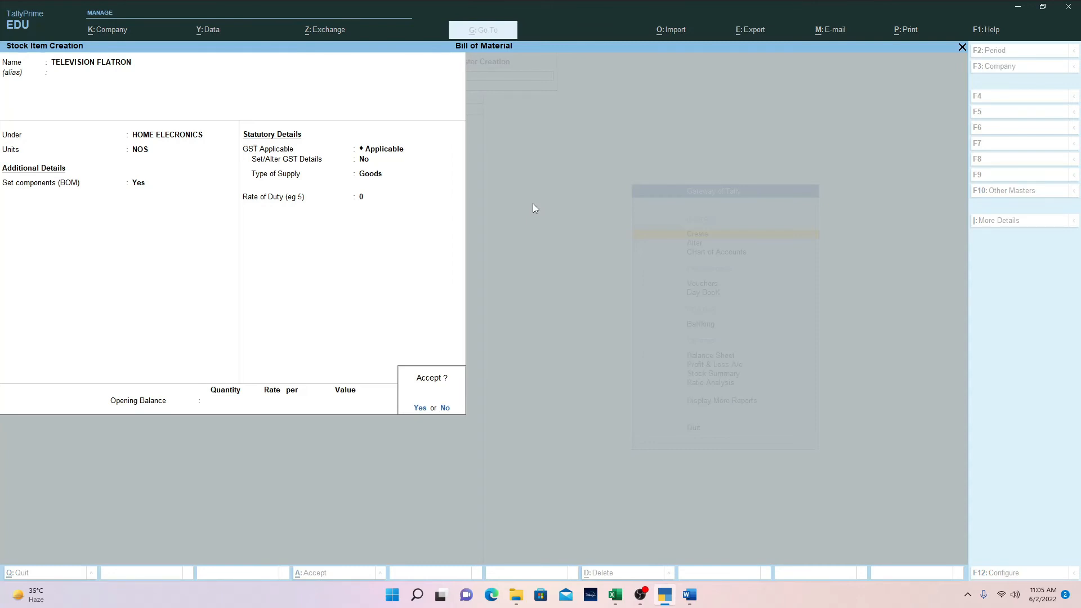
key(Return)
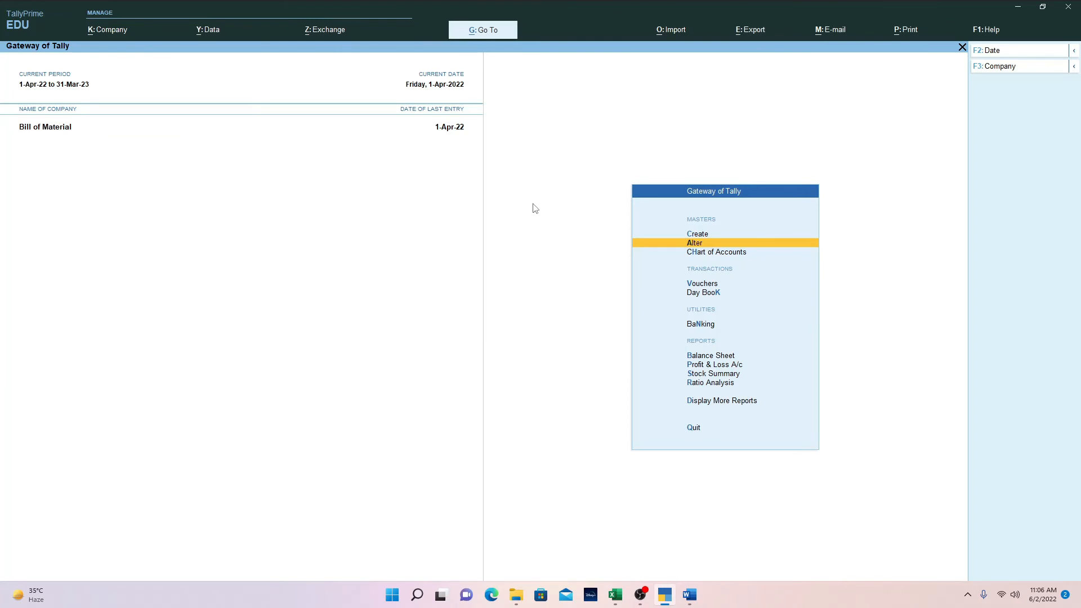
- Start a new voucher type named MANUFACTURING and base it on the Stock Journal type
key(Down)
key(c)
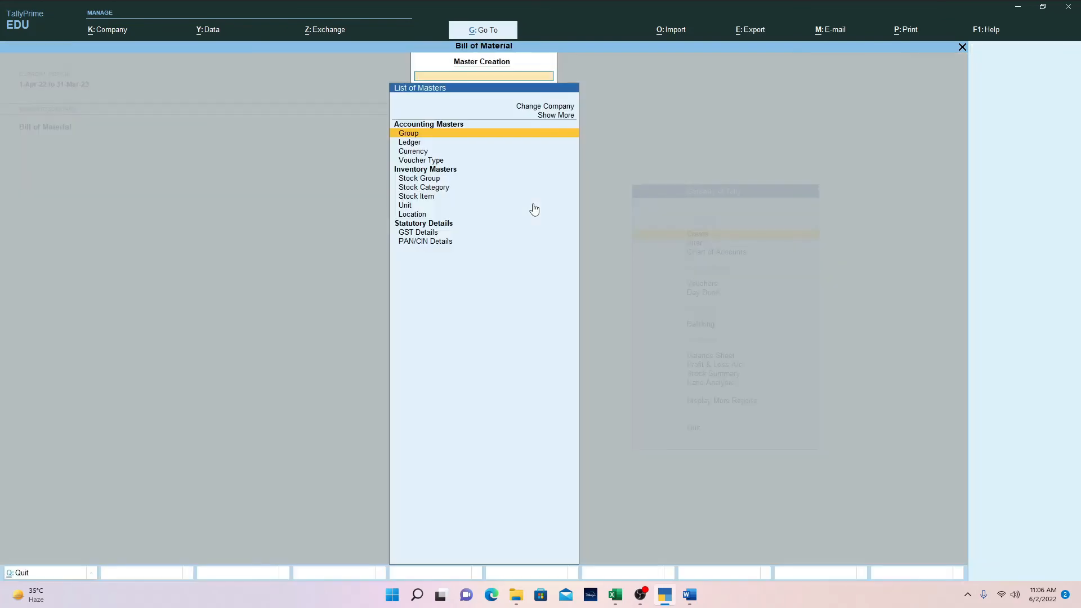
key(Down)
key(Down)
key(Down)
key(Return)
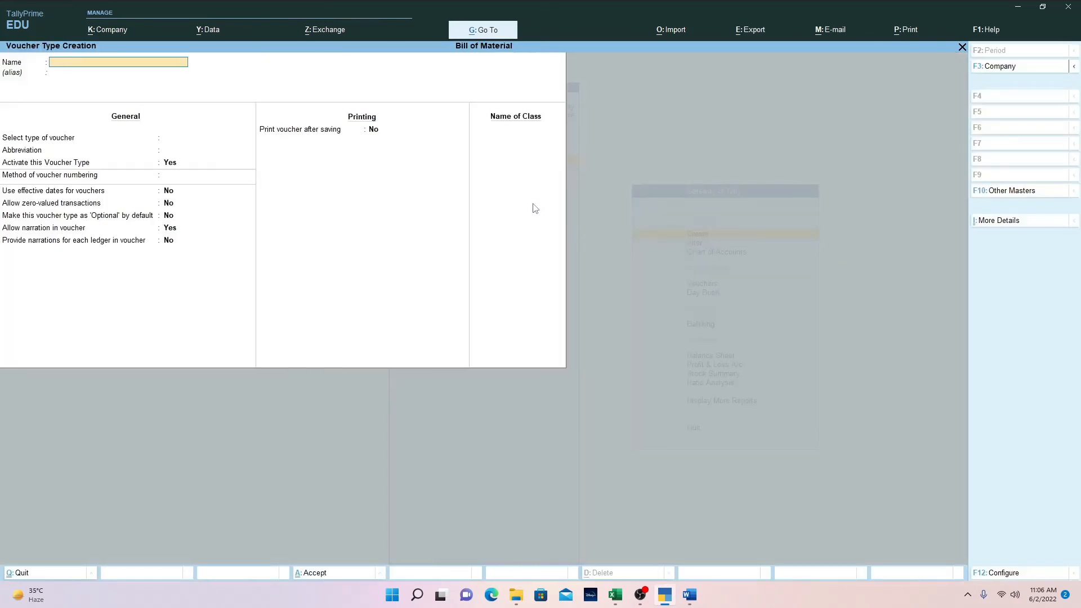
text(MANUFACTURING)
key(Return)
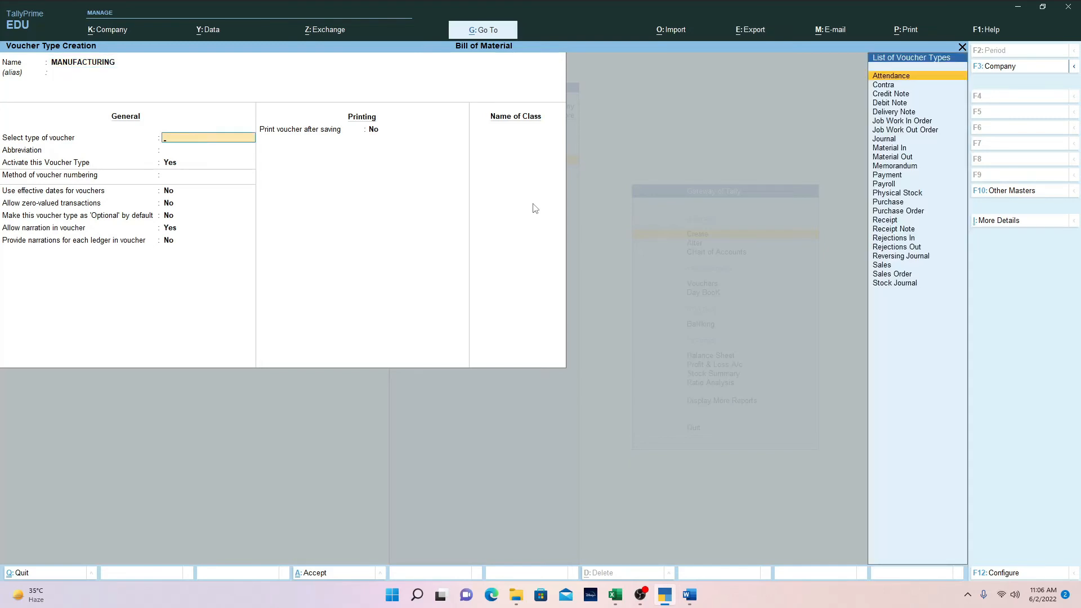
text(st)
key(Return)
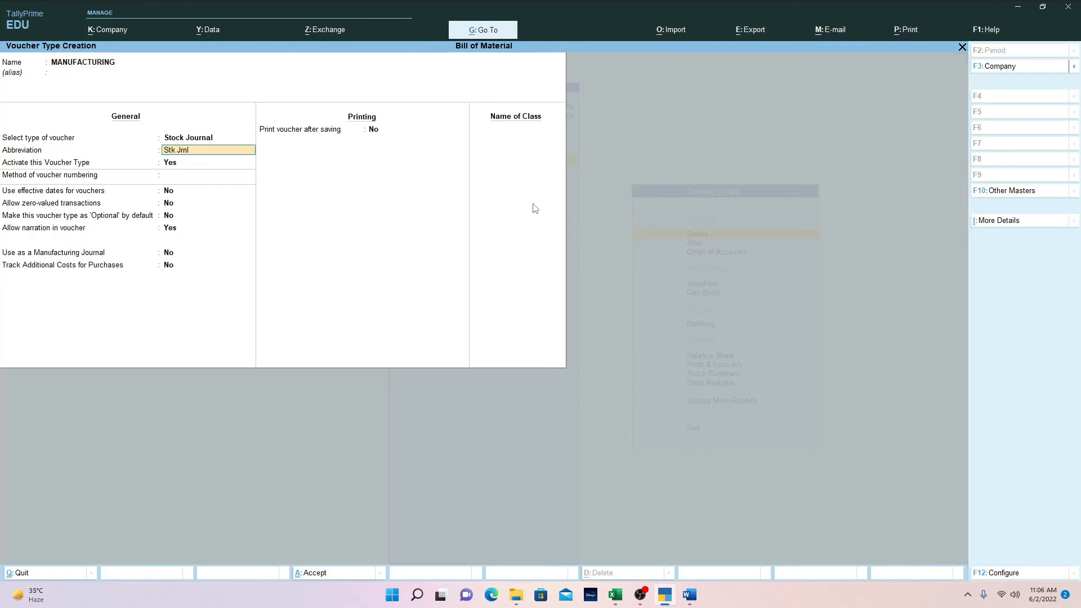
- Enable Use as a Manufacturing Journal for the MANUFACTURING voucher type, keep automatic numbering and the other defaults, and save it
key(Return)
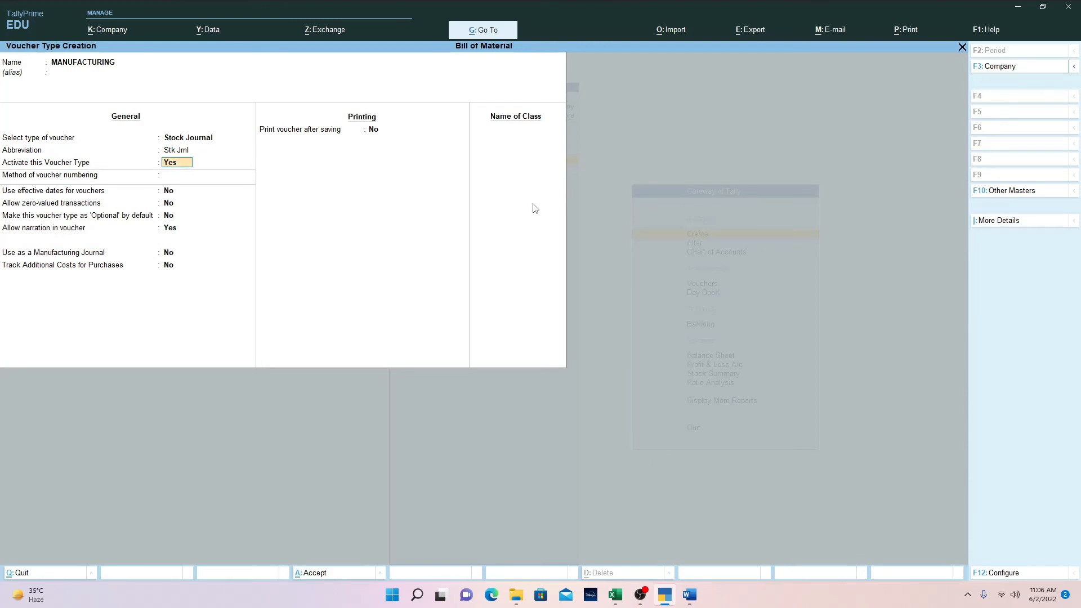
key(Return)
key(Return)
key(Return)
key(Return)
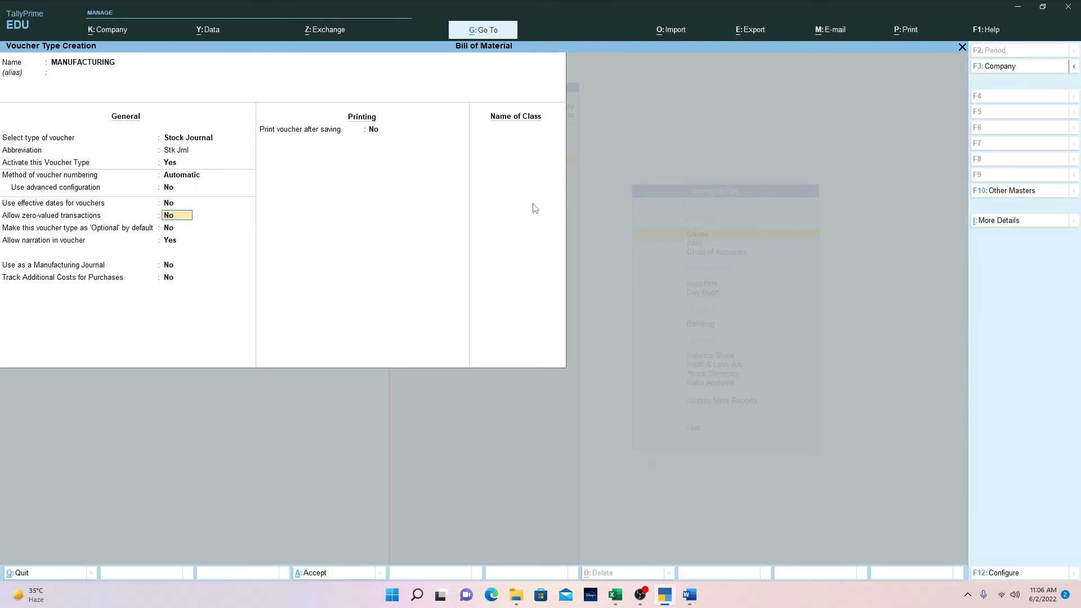
key(Return)
key(Return)
key(Return)
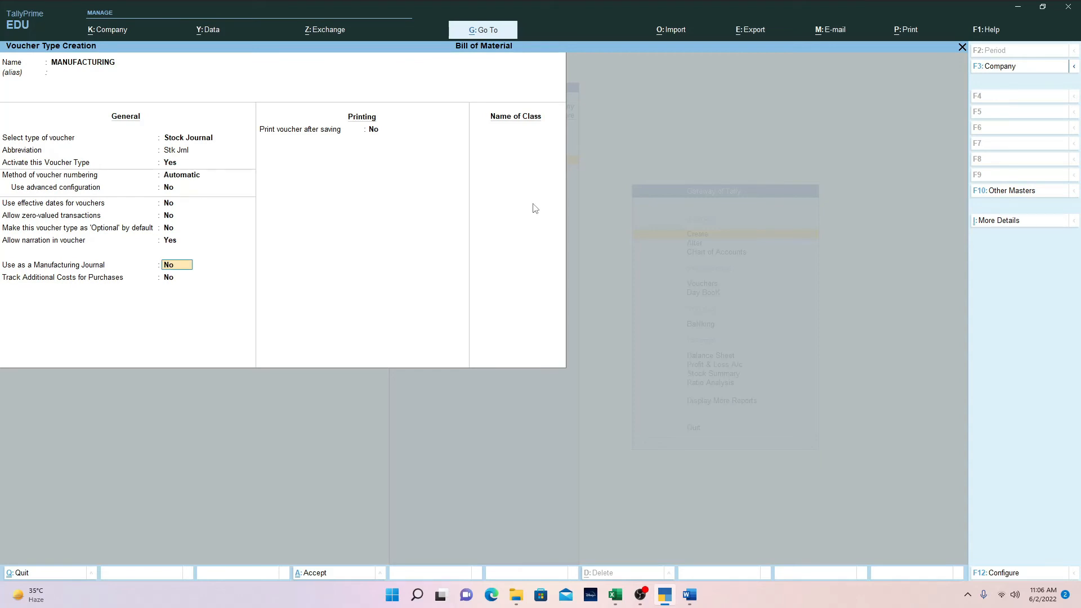
text(y)
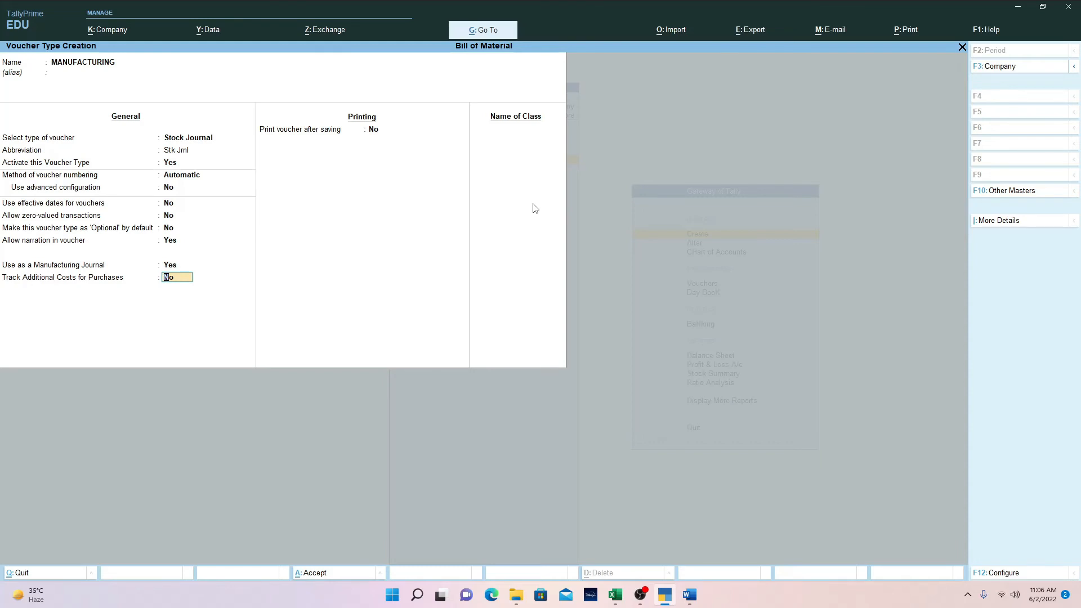
key(Return)
key(Return)
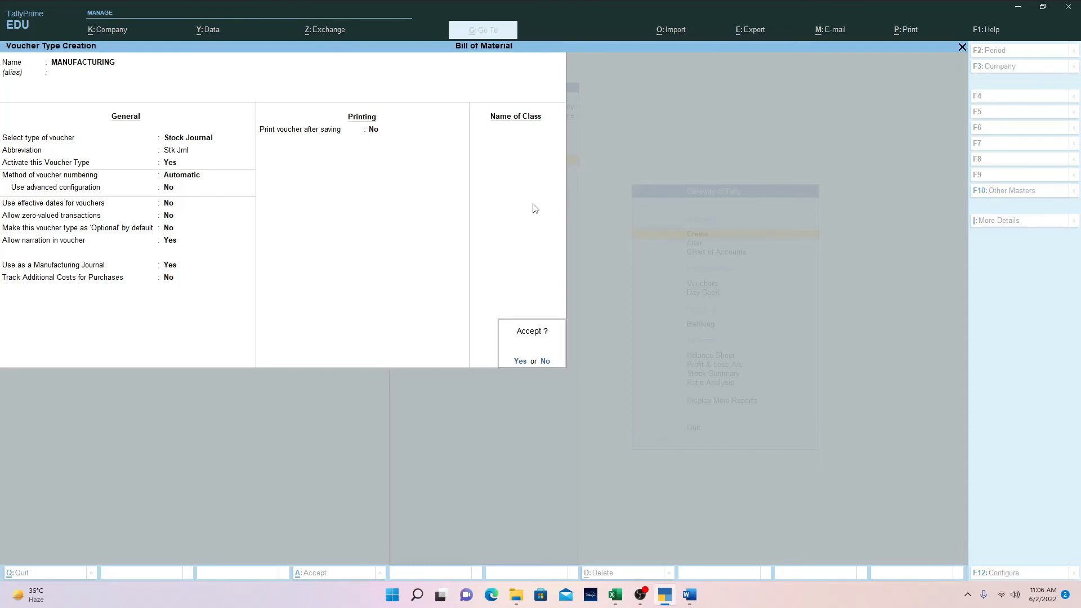
key(y)
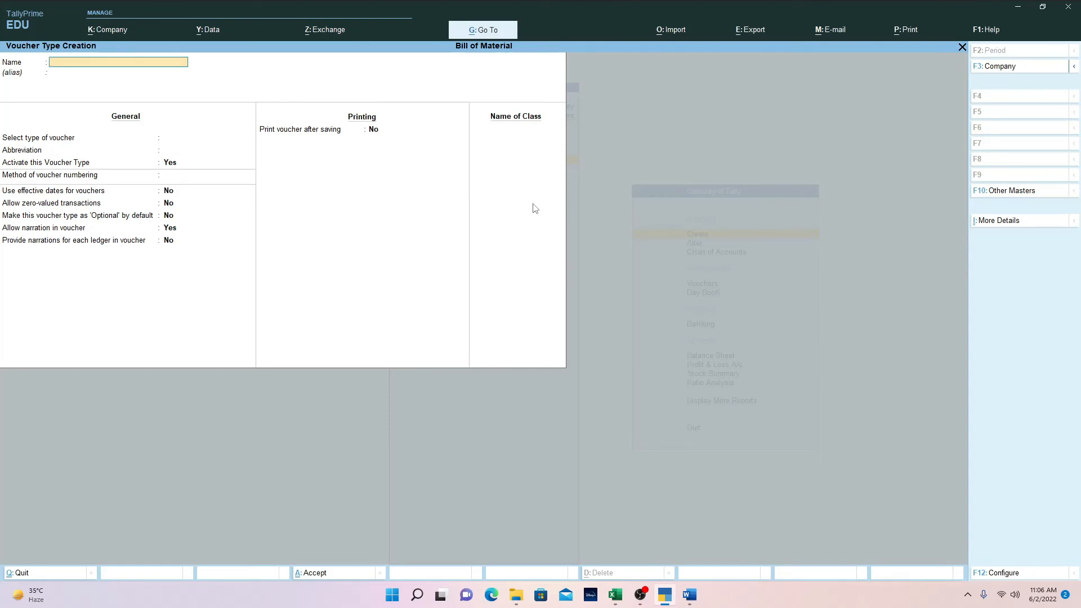
key(Escape)
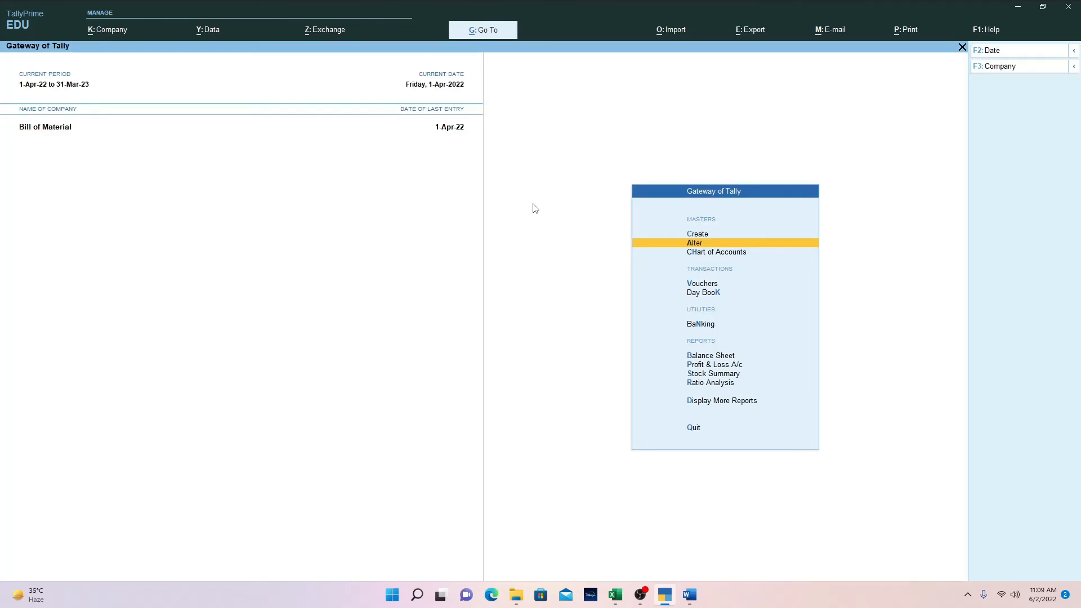
- Create a location master named DELHI under Primary and return to the Gateway of Tally
key(Up)
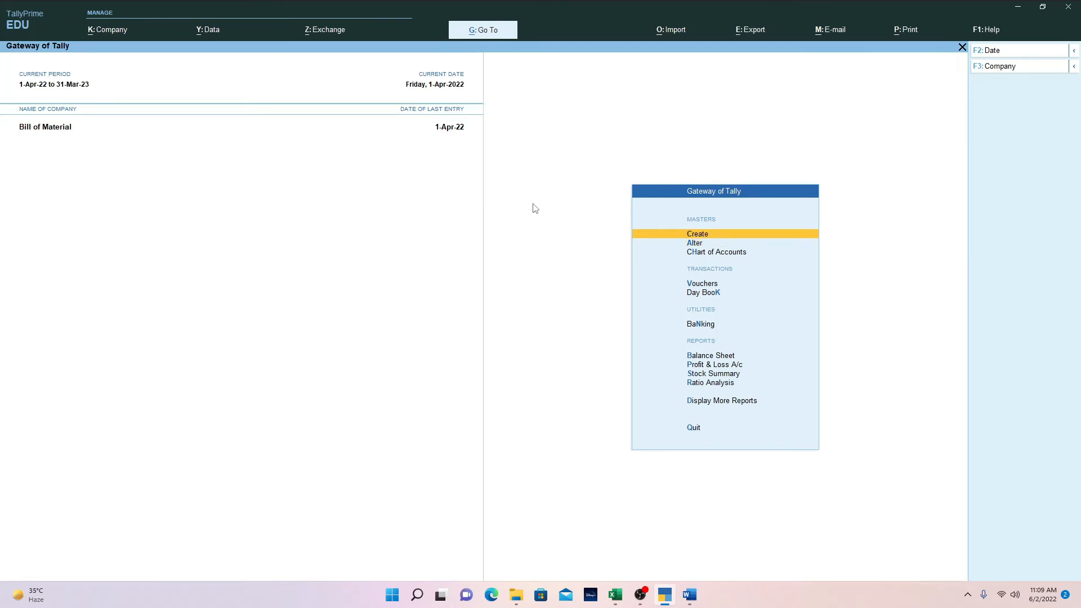
key(Return)
key(Down)
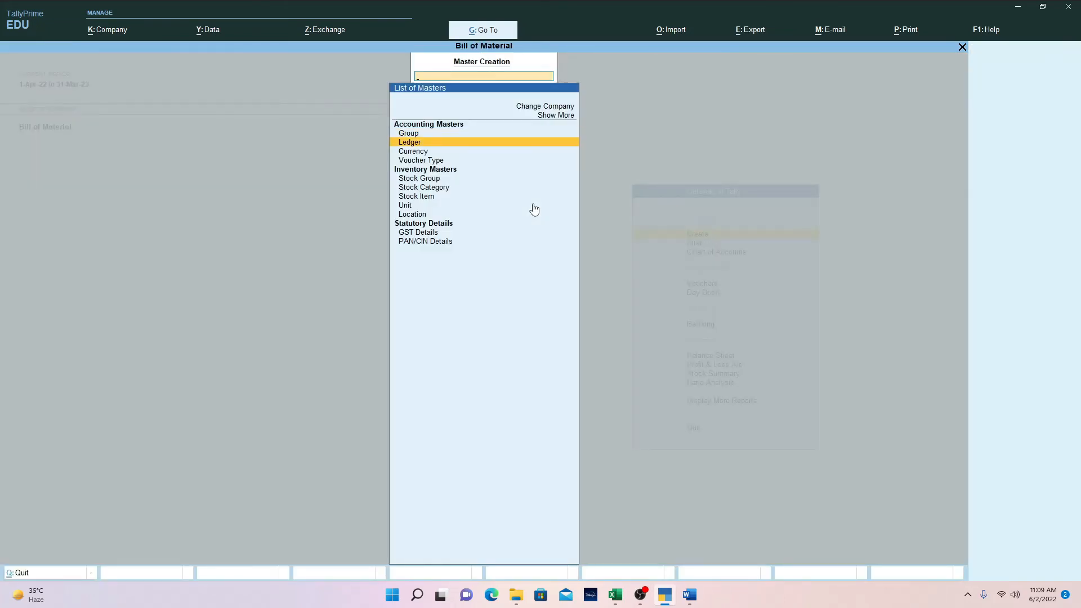
key(Down)
key(Down)
key(Down)
key(Down)
key(Down)
key(Down)
key(Down)
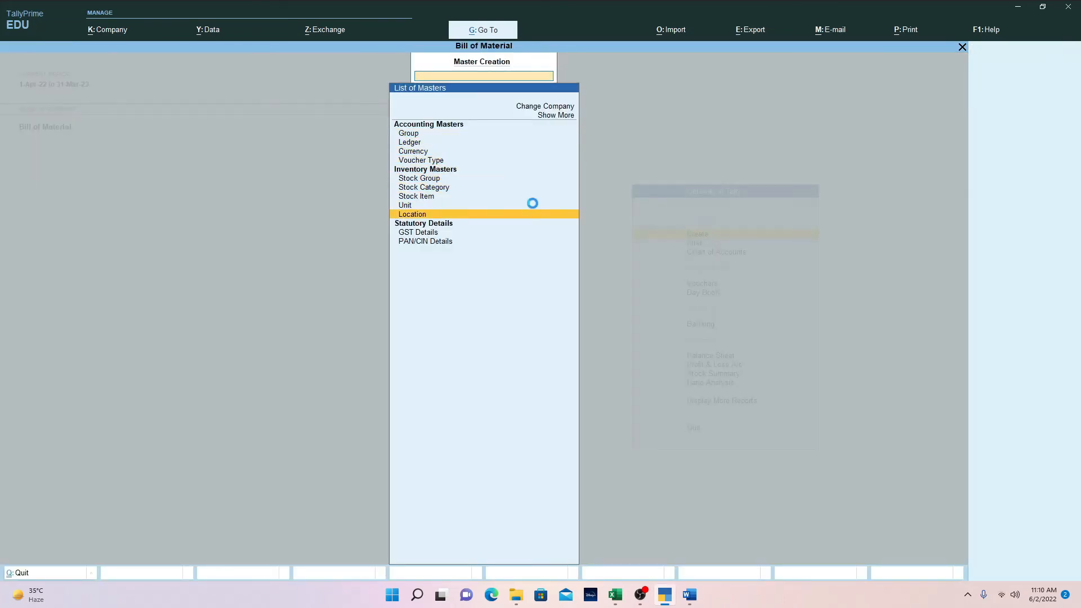
key(Return)
key(Return)
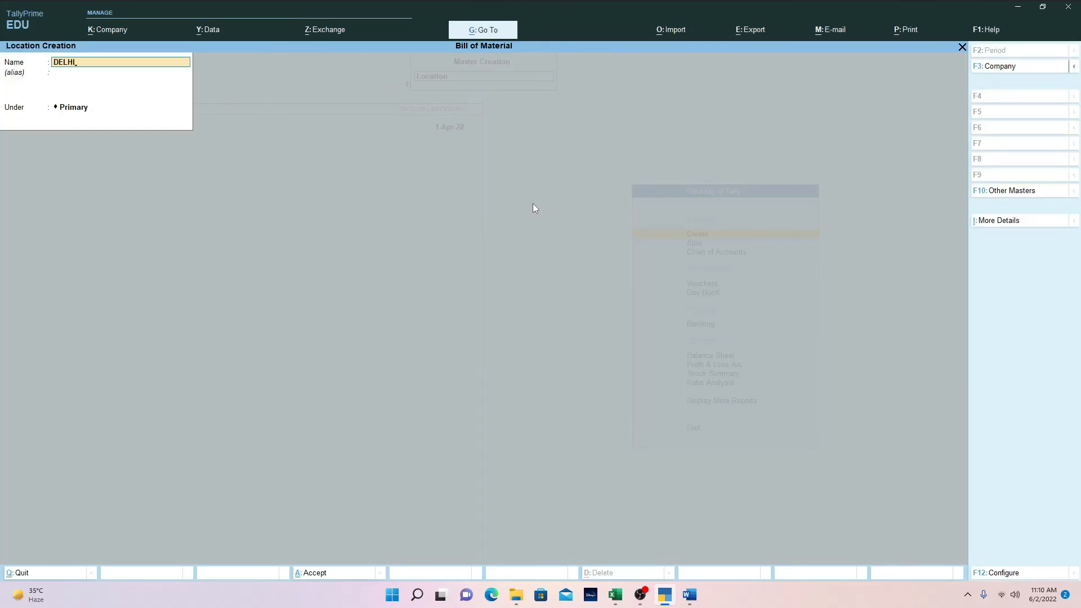
key(Return)
key(Return)
key(Return)
key(Escape)
key(Escape)
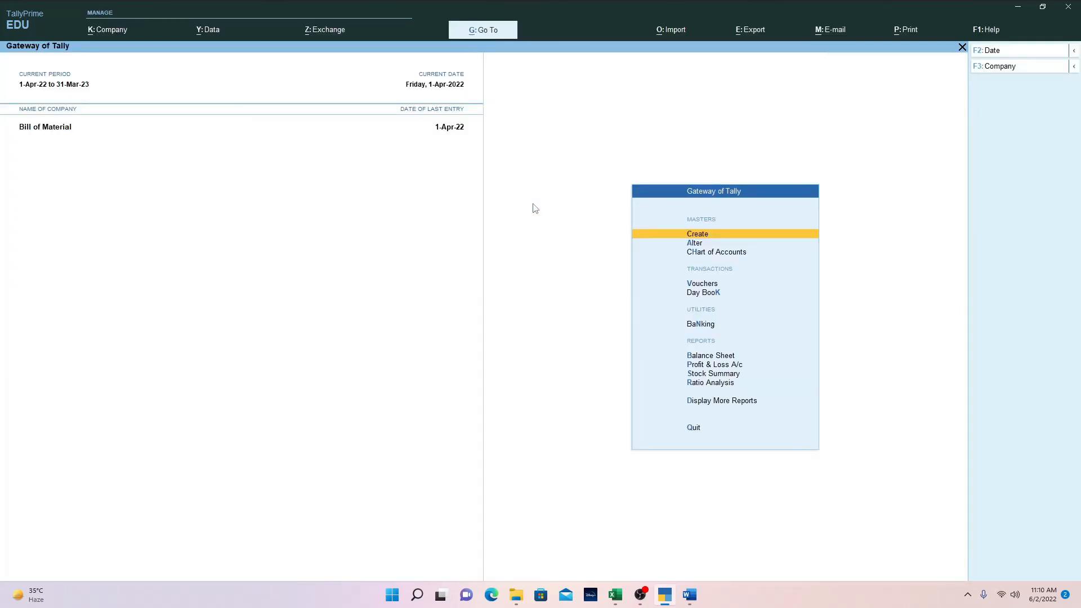
- Open voucher entry and start a stock journal voucher of type MANUFACTURING
key(Down)
key(Down)
key(Down)
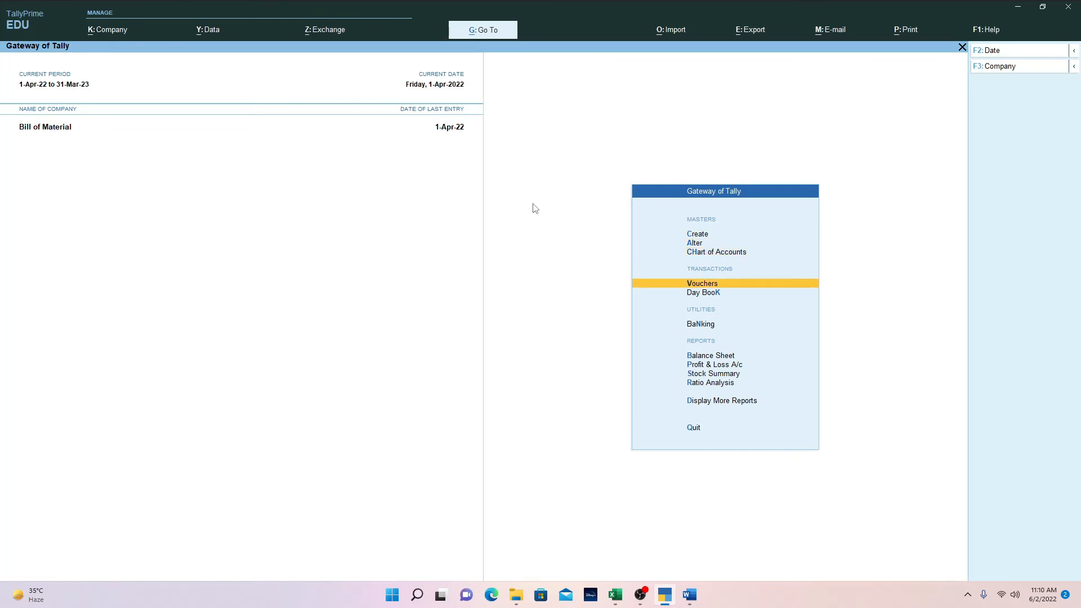
key(Return)
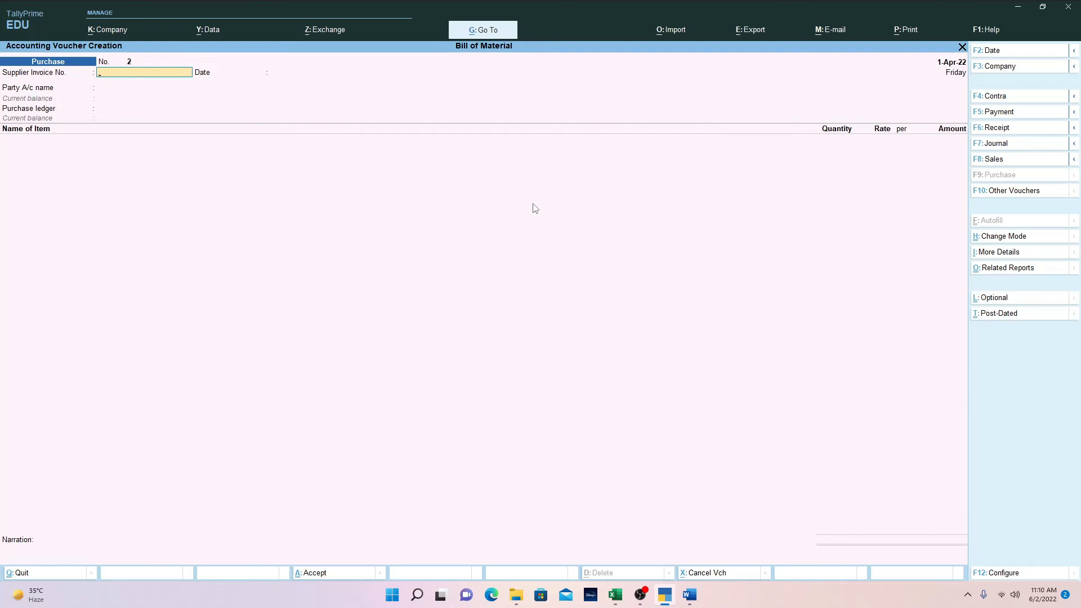
key(ctrl)
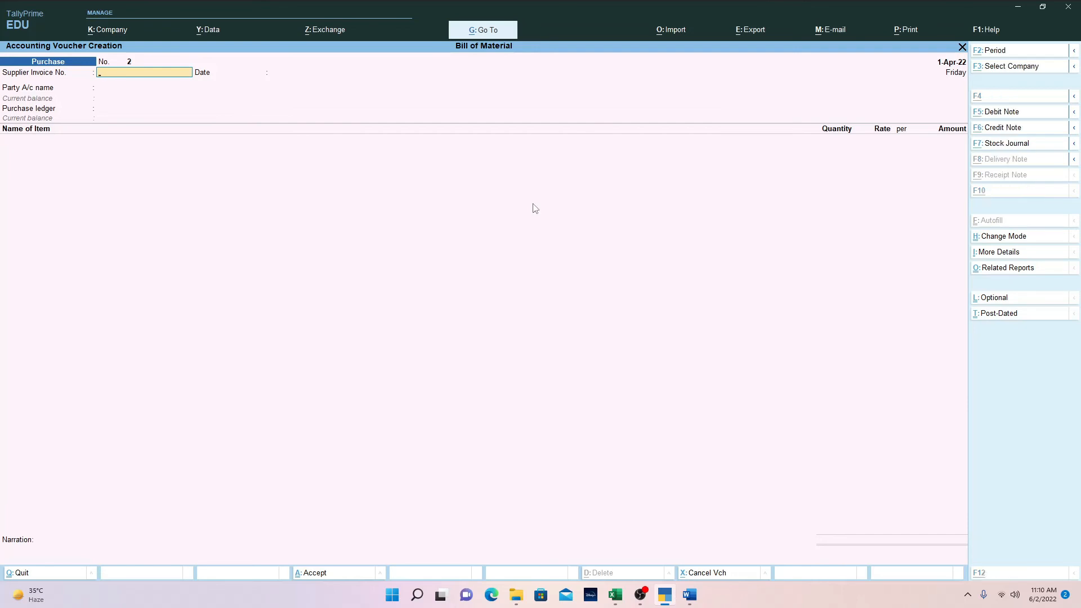
key(alt+F7)
key(Up)
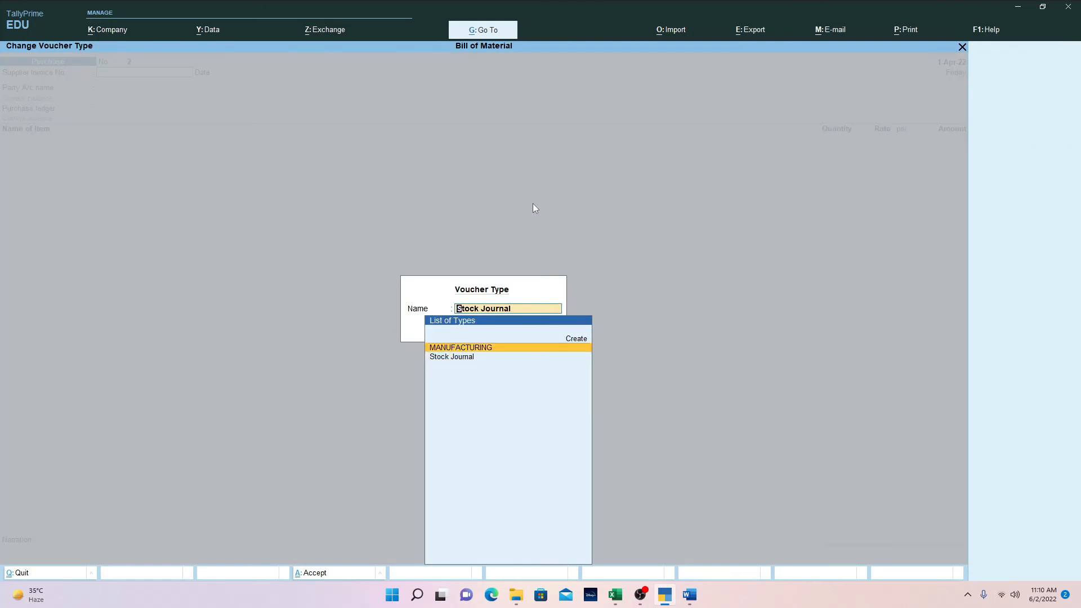
key(Return)
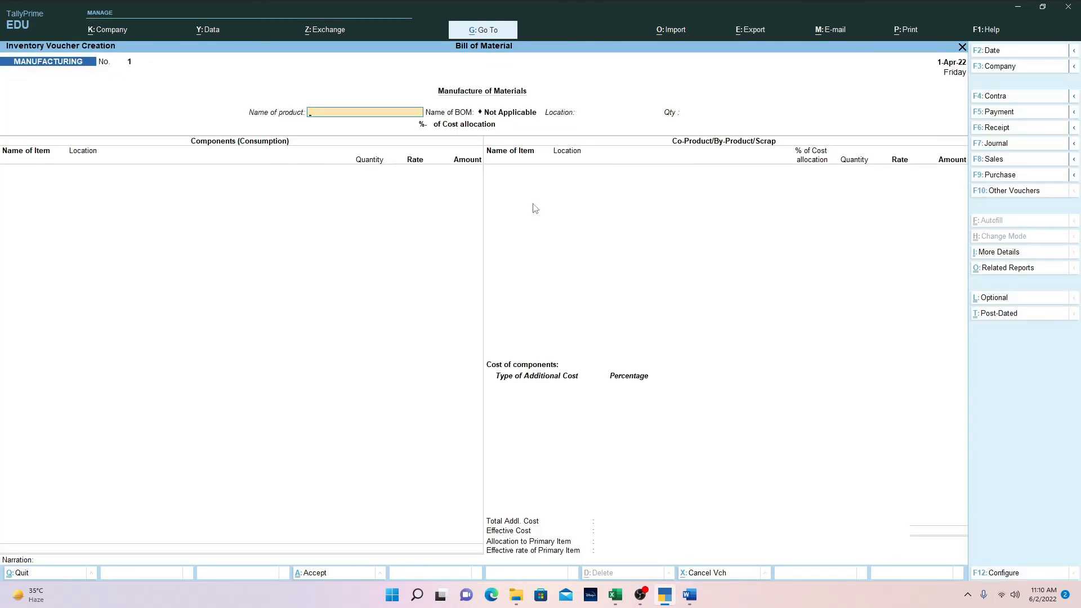
- Set the product to TELEVISION FLATRON with the ELECTRONICS BOM, location DELHI and quantity 5
text(TE)
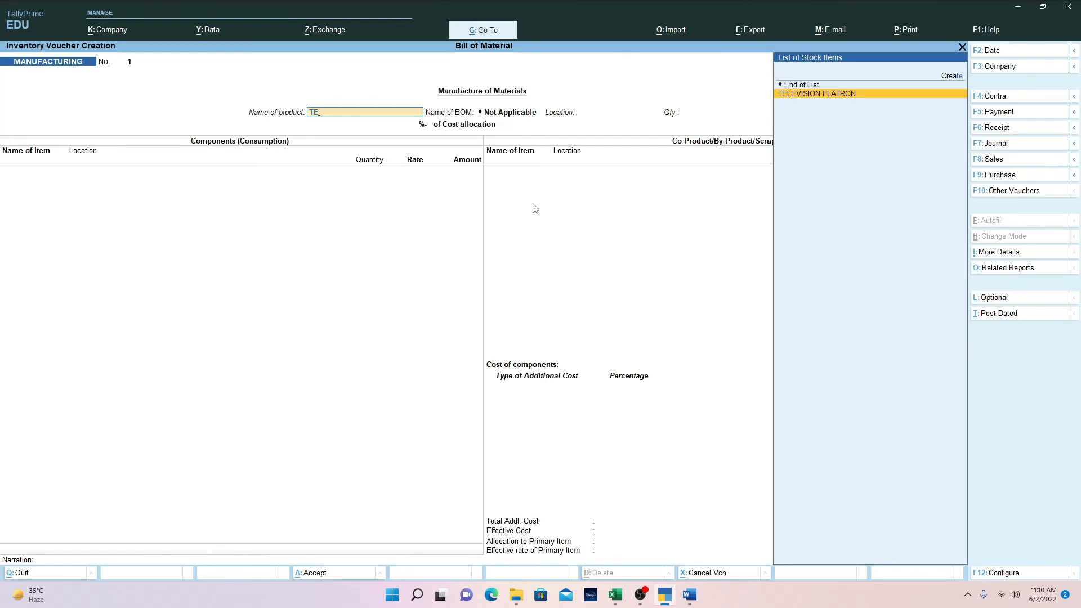
key(Return)
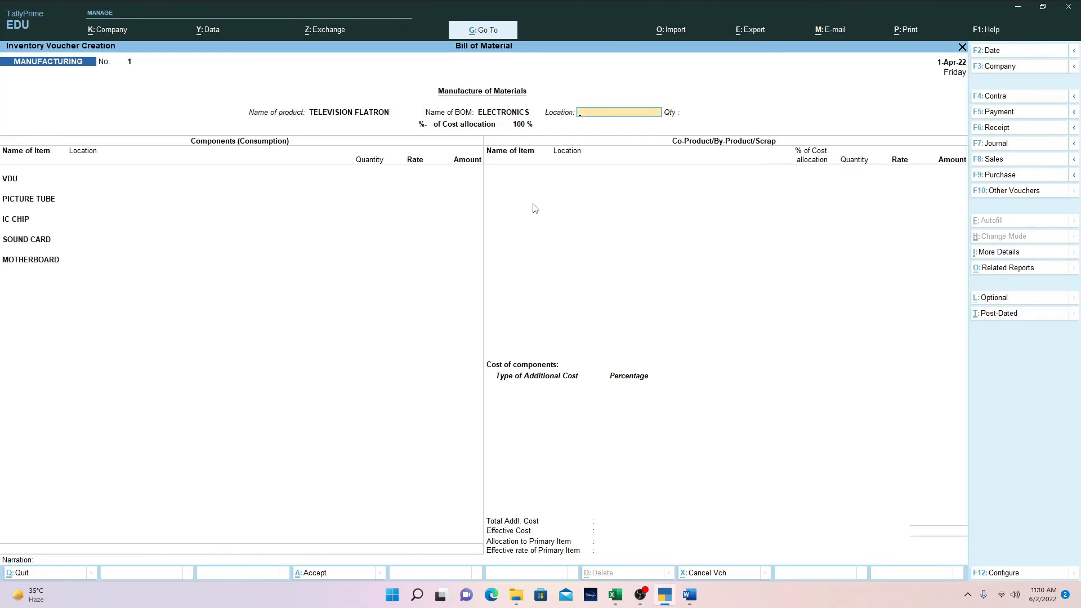
text(D)
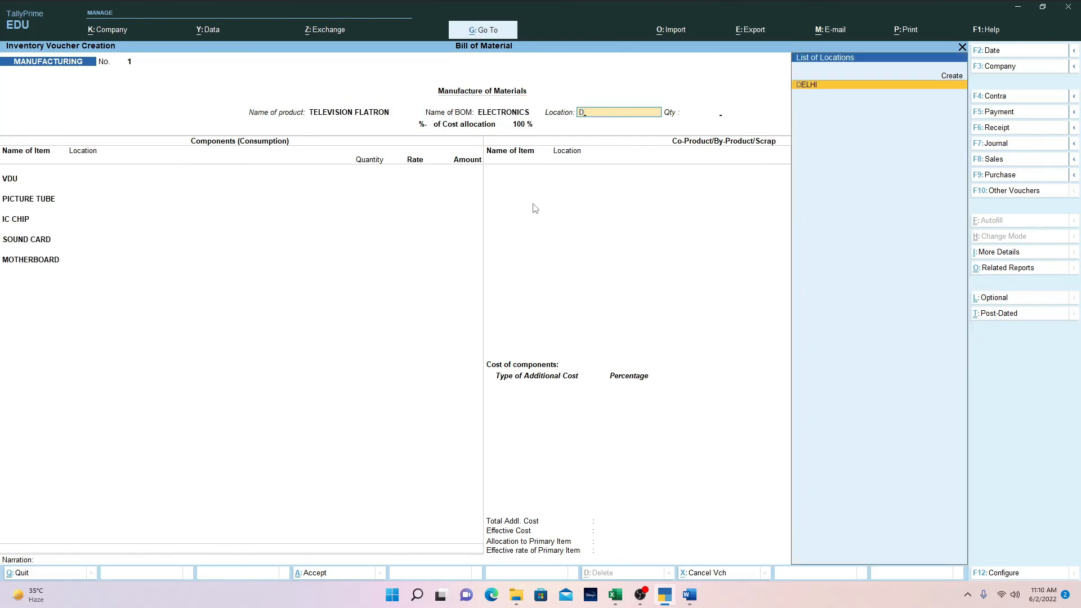
key(Return)
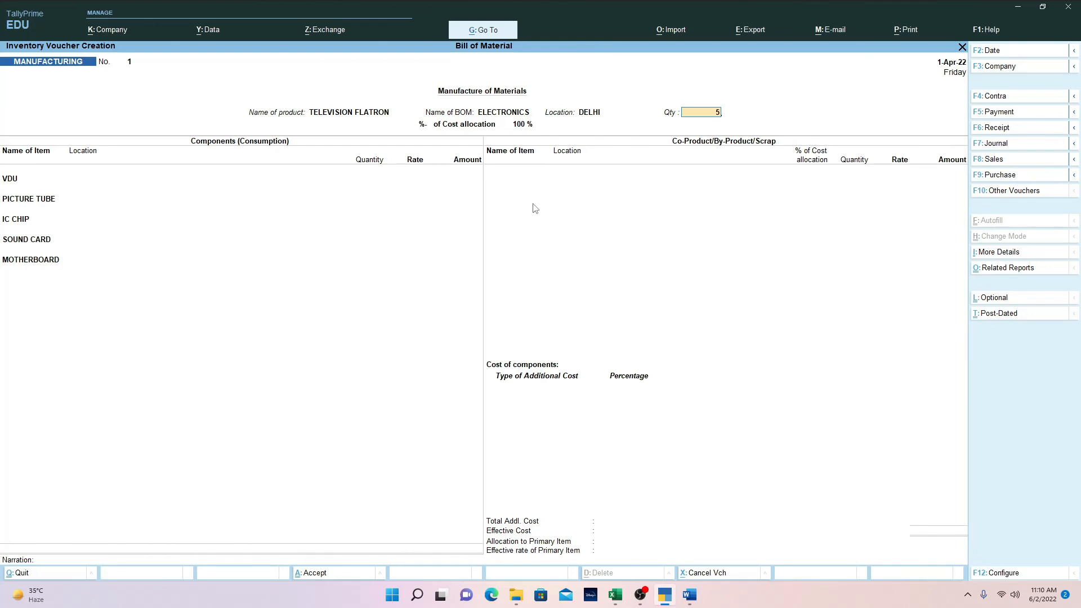
key(Return)
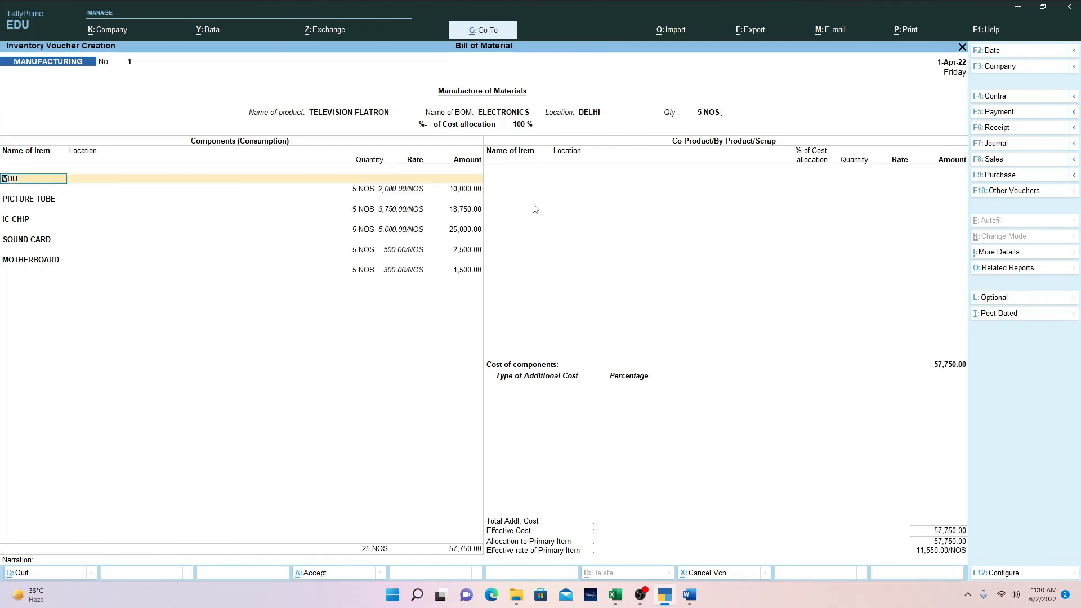
- Assign location DELHI to the VDU, PICTURE TUBE and IC CHIP components, keeping their default quantities, rates and amounts
key(Return)
key(Return)
key(Return)
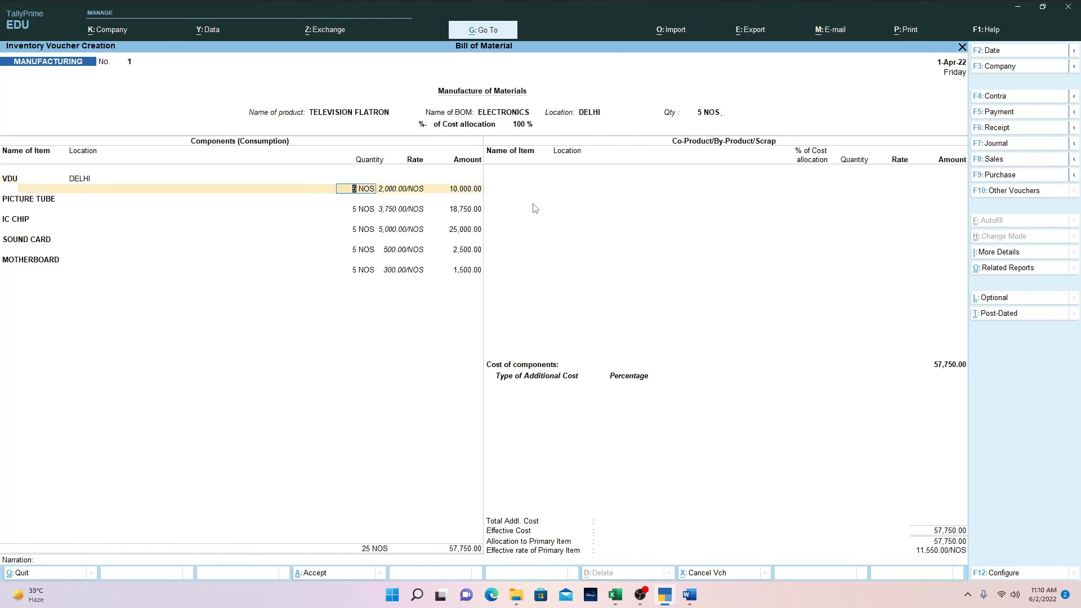
key(Return)
key(Return)
key(Return)
key(Return)
key(Return)
key(Return)
key(Return)
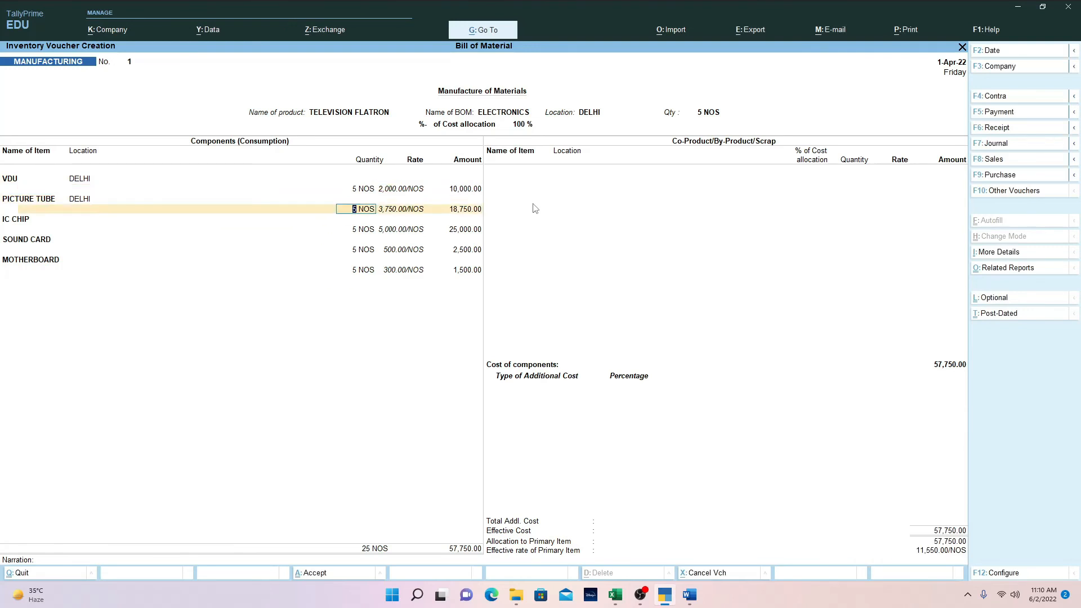
key(Return)
key(Return)
key(Return)
key(Return)
key(Return)
key(Return)
key(Return)
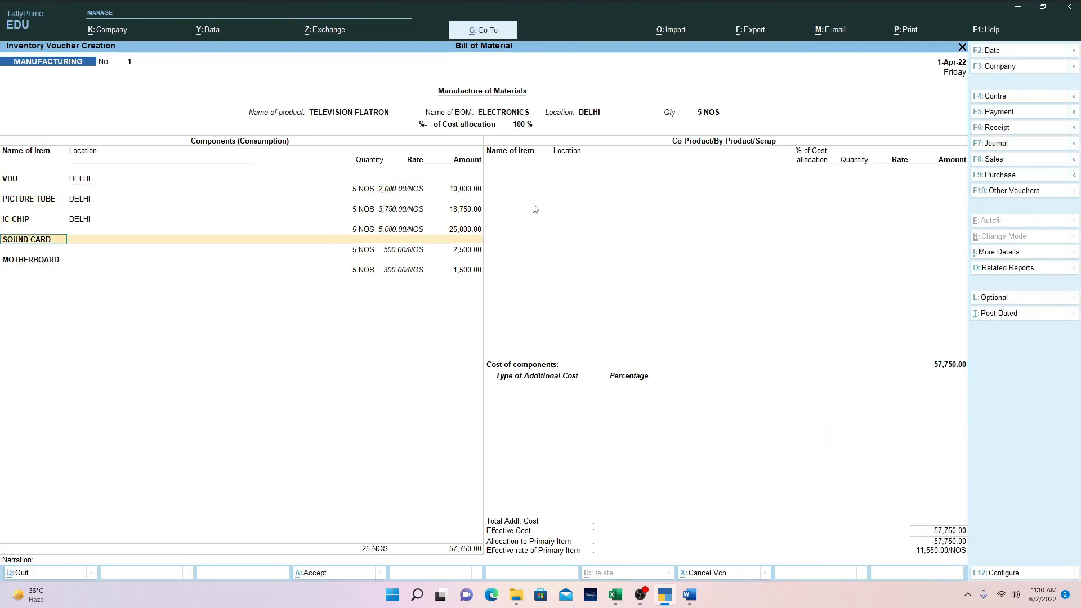
- Assign location DELHI to the SOUND CARD and MOTHERBOARD components, accepting their default quantities and values
key(Return)
key(Return)
key(Return)
key(Return)
key(Return)
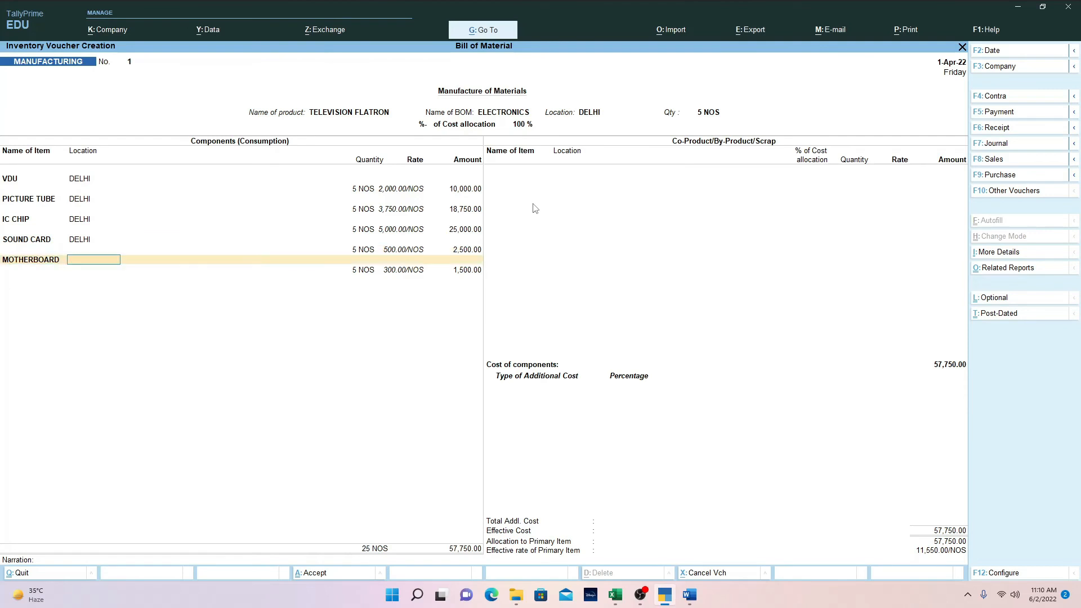
key(Return)
key(Return)
key(Return)
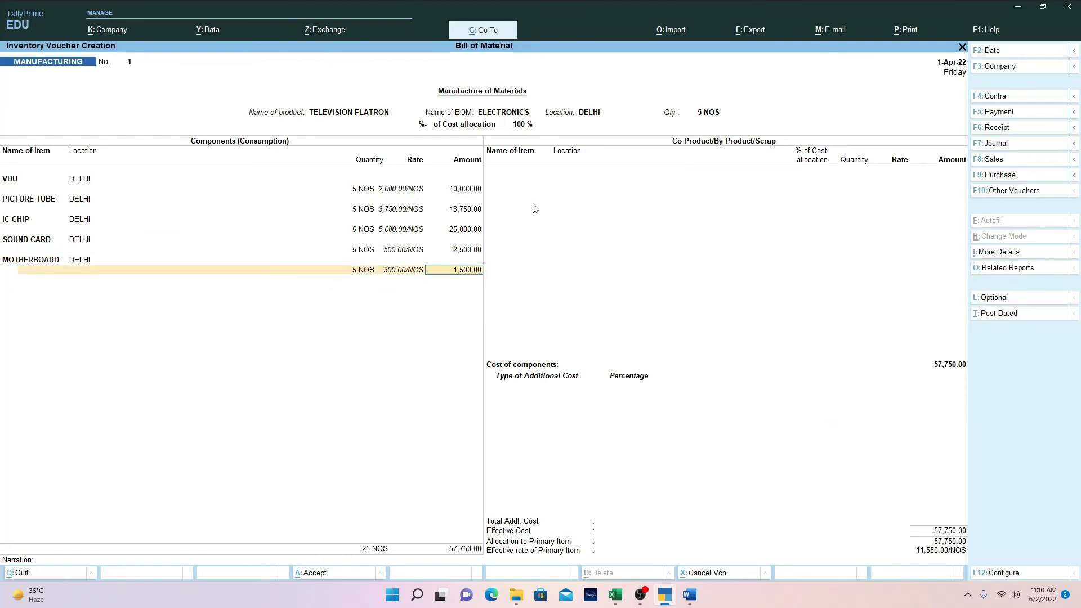
key(Return)
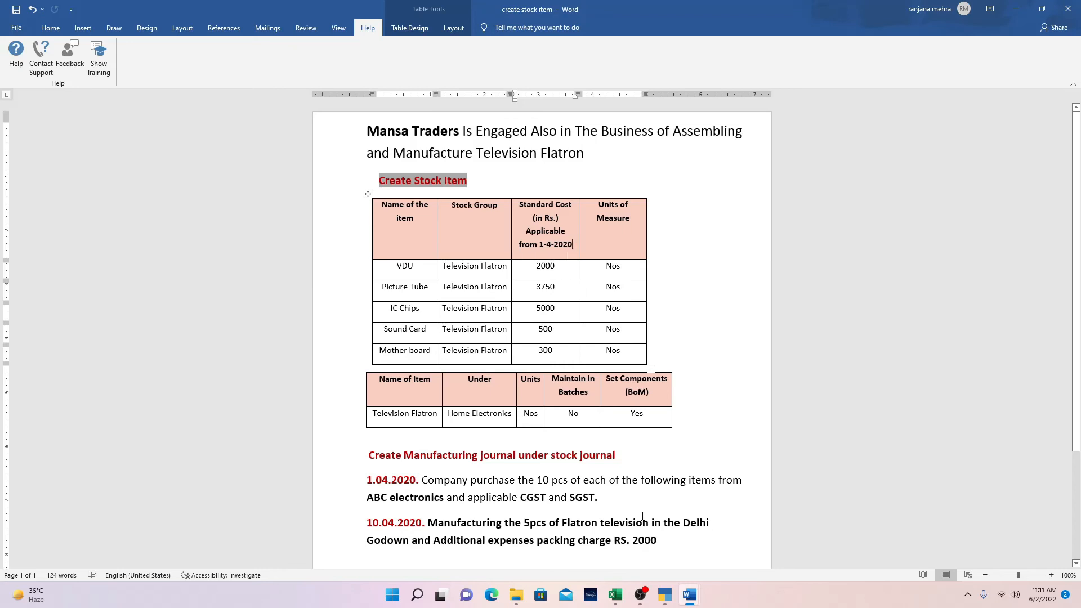
- Switch back to TallyPrime, leave the co-product list empty and start an additional-cost ledger named PACKING CHARGES
key(alt+Tab)
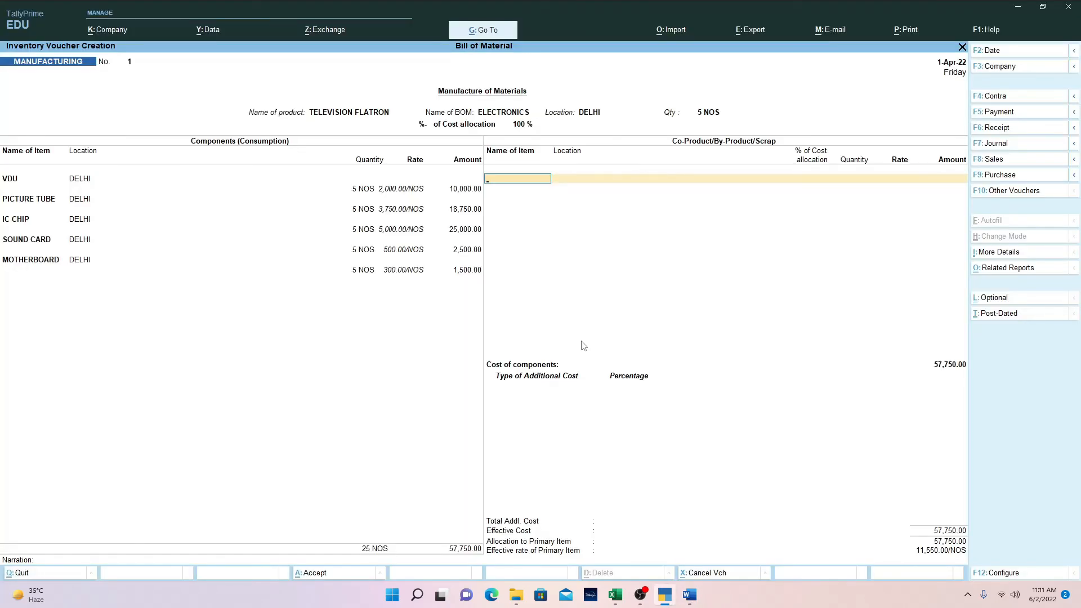
key(Return)
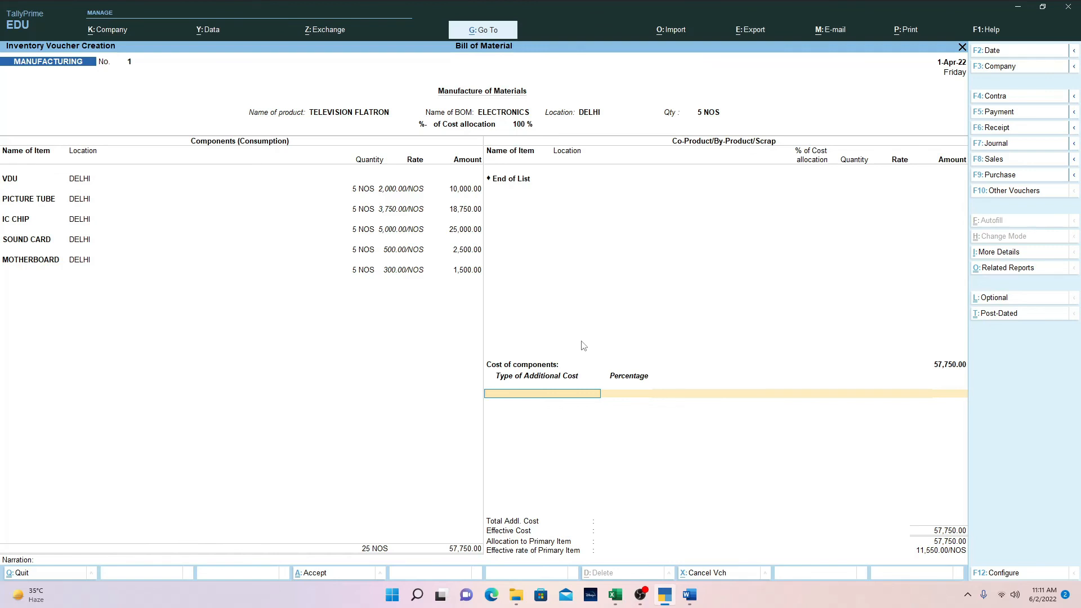
key(alt+c)
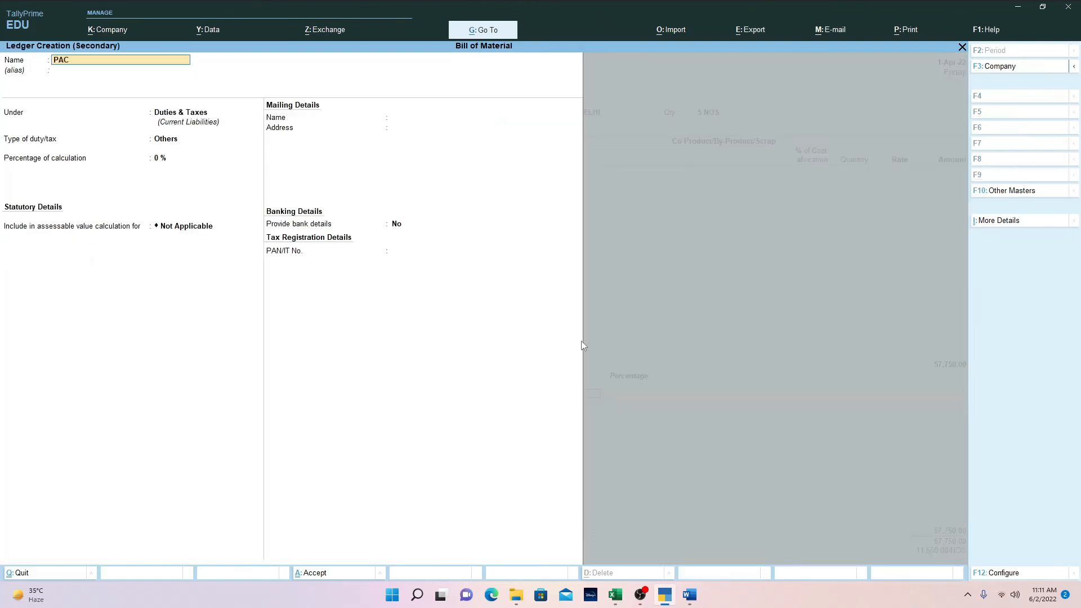
text(PACKING CHARGES)
key(BackSpace)
key(BackSpace)
key(BackSpace)
text(RGES)
key(Return)
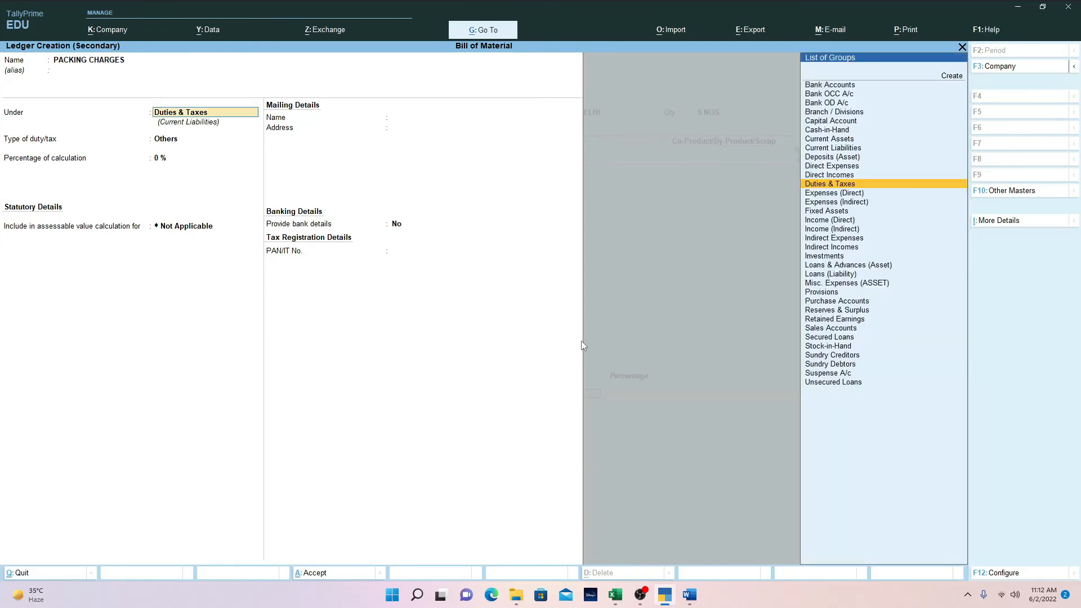
- Place the PACKING CHARGES ledger under Direct Expenses with ledger type Not Applicable, keep the GST defaults and supply type Services, and save it
text(Direct)
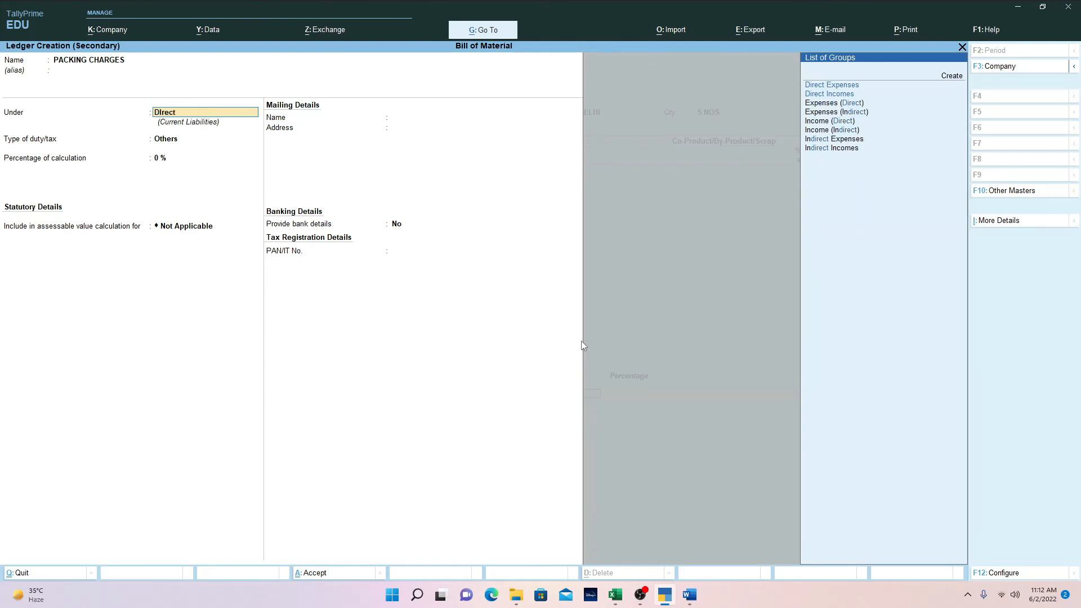
key(Return)
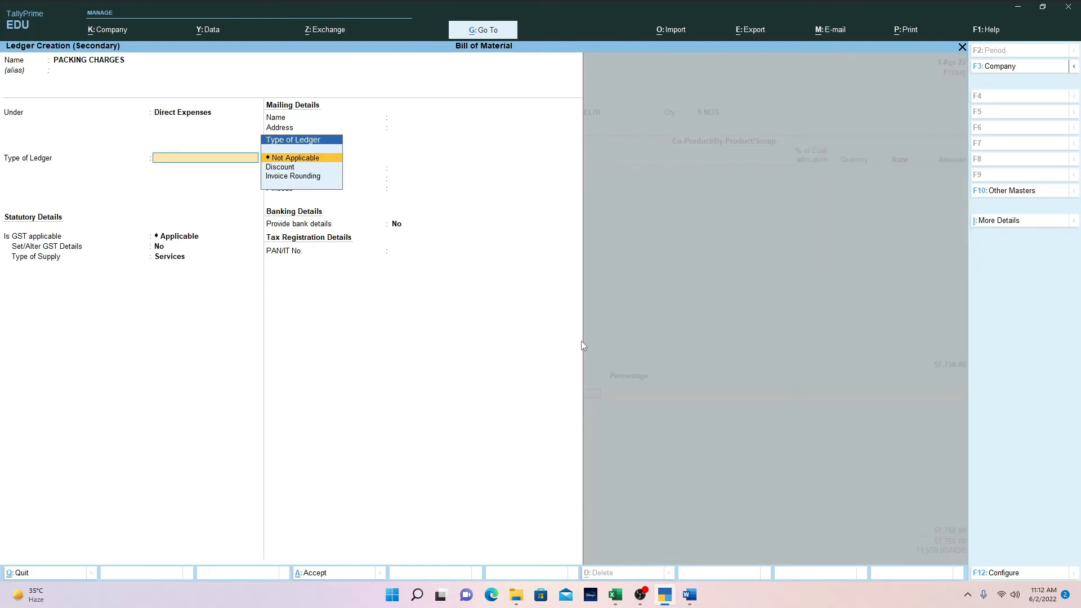
key(Return)
key(Return)
key(Return)
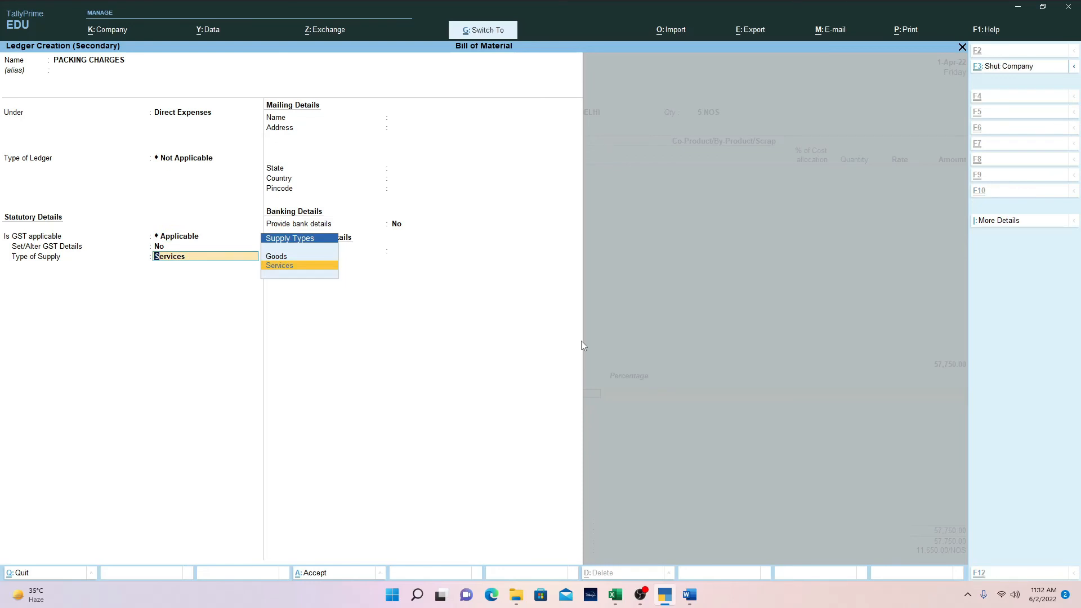
key(ctrl+a)
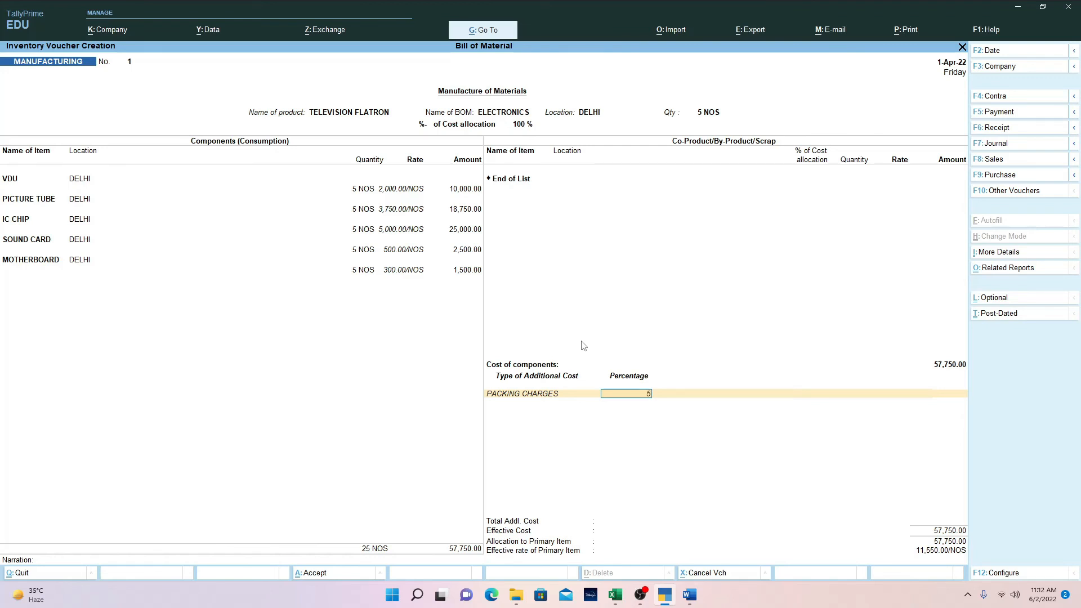
- Enter PACKING CHARGES as a fixed additional cost of 2000, leaving its percentage blank, and finish the additional cost list
text(5)
key(Return)
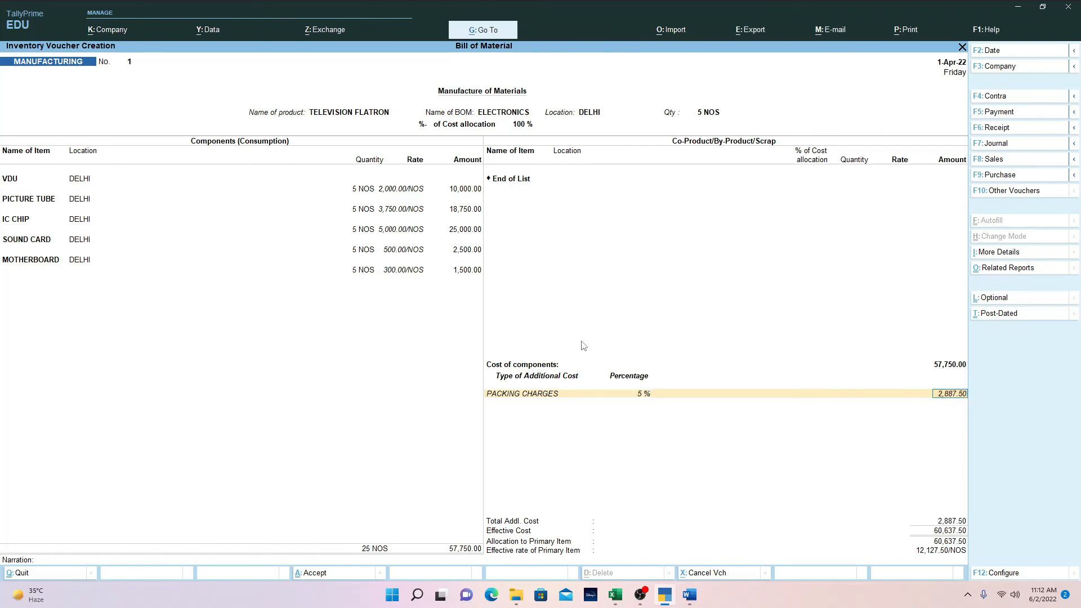
key(BackSpace)
key(BackSpace)
key(Return)
text(2000)
key(Return)
key(Return)
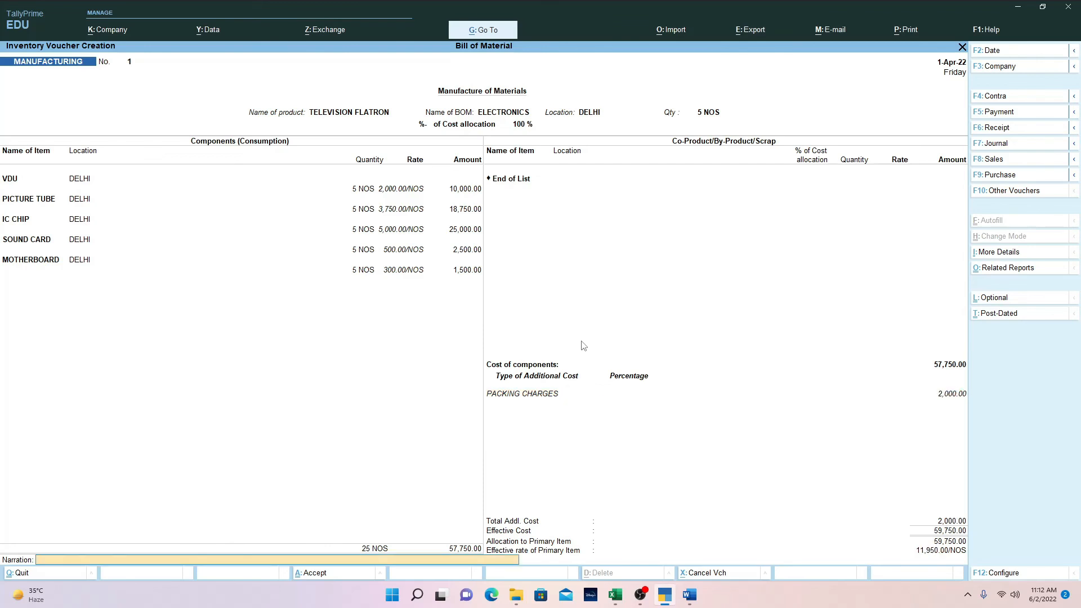
- Leave the narration blank, review the voucher's effective cost and rate, and save the manufacturing voucher
key(Return)
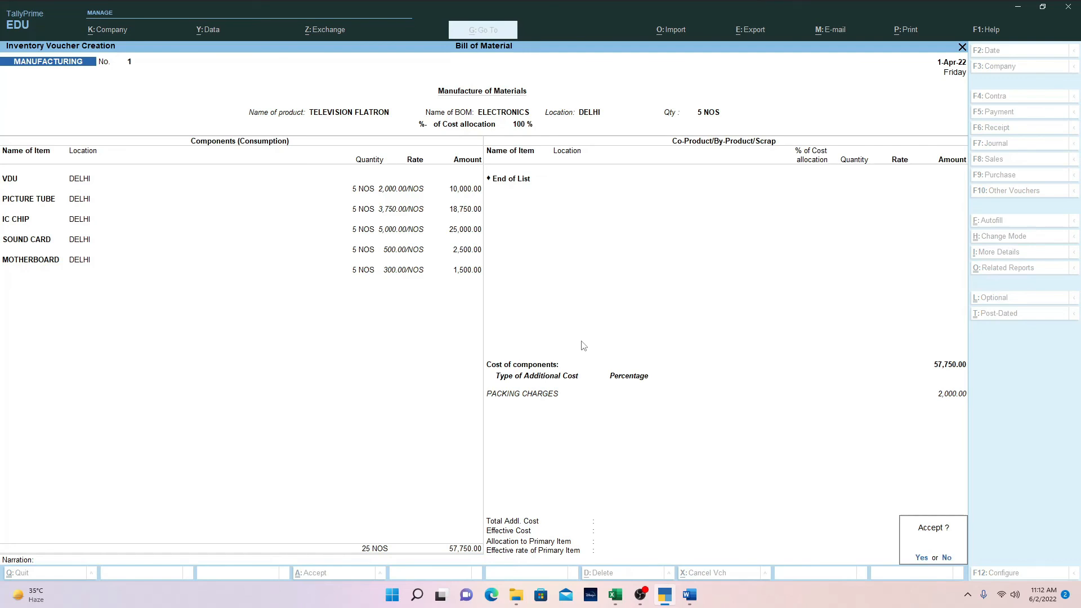
key(n)
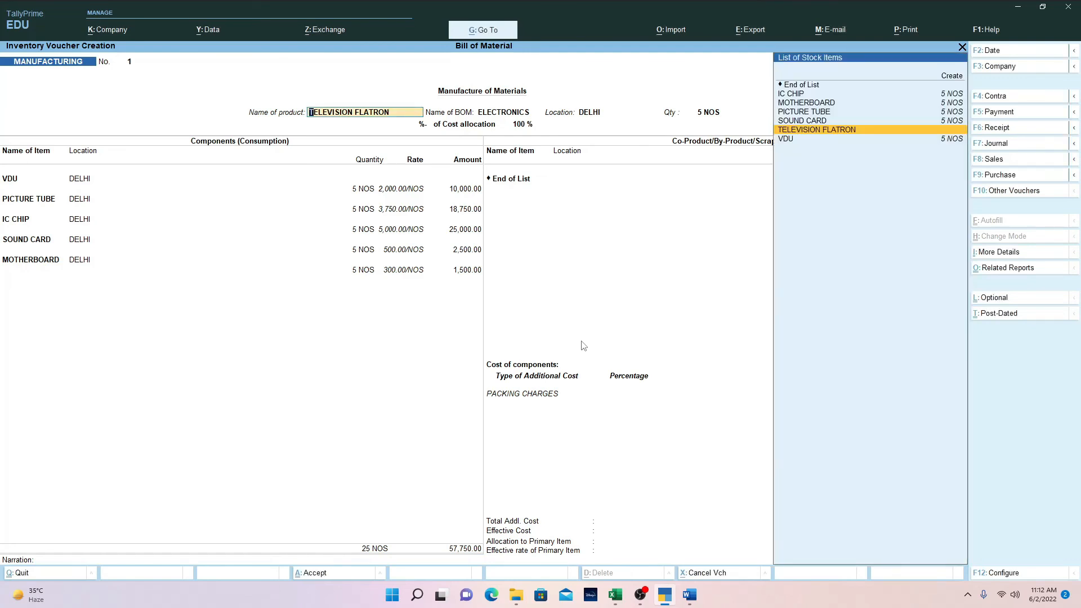
key(Return)
key(Return)
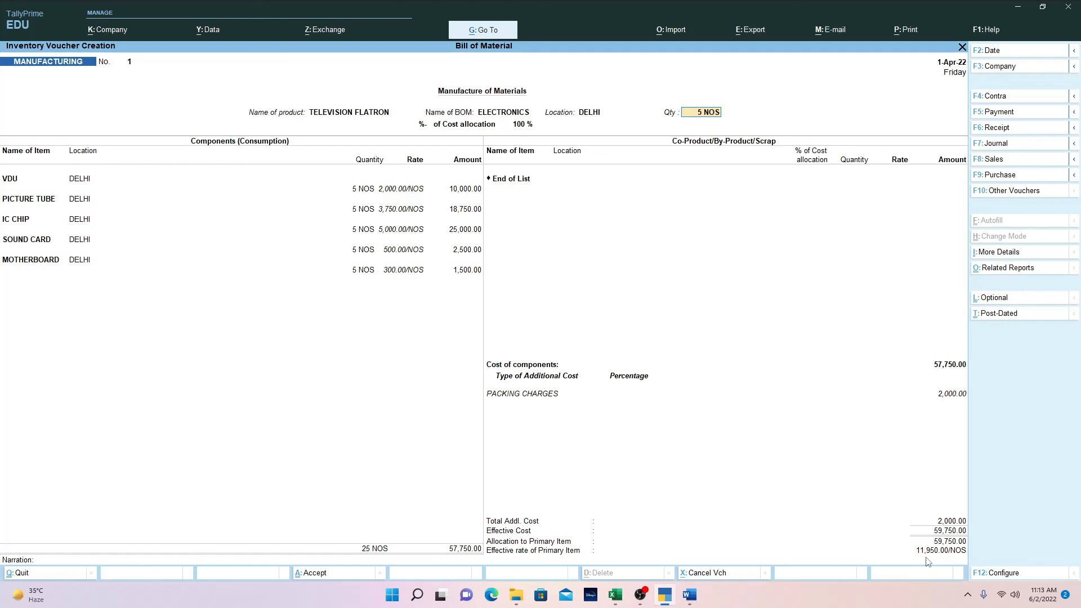
key(ctrl+a)
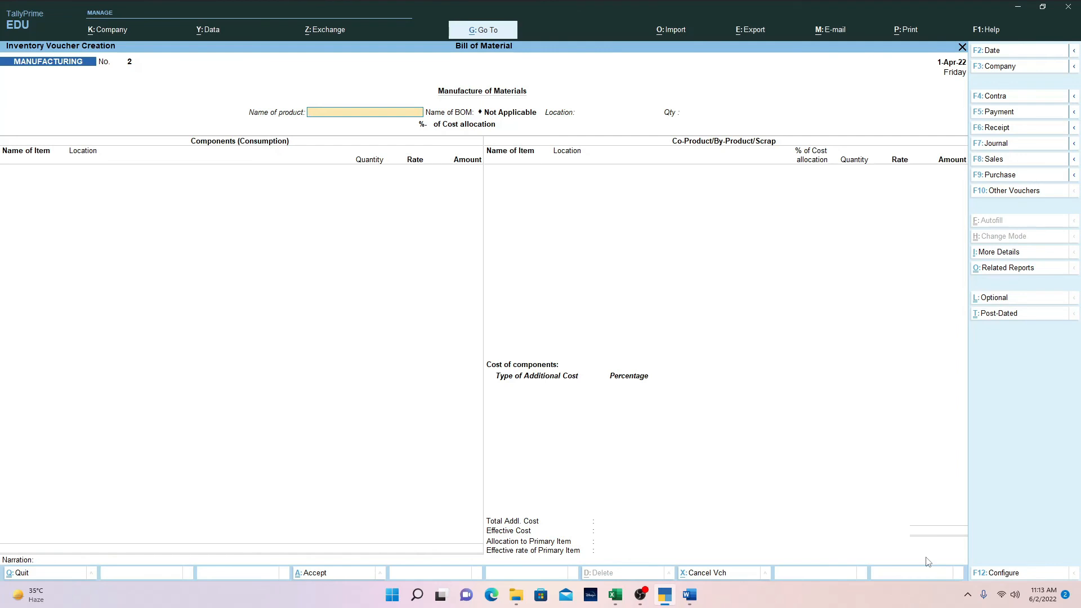
- Start a sales voucher and create a new party ledger with the customer's name
key(F8)
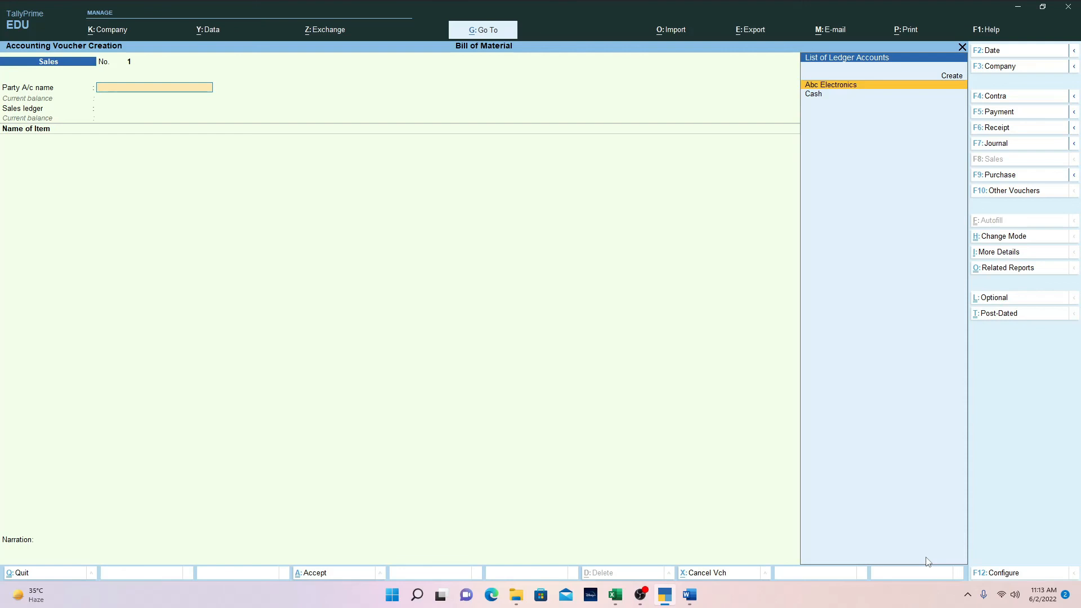
key(ctrl)
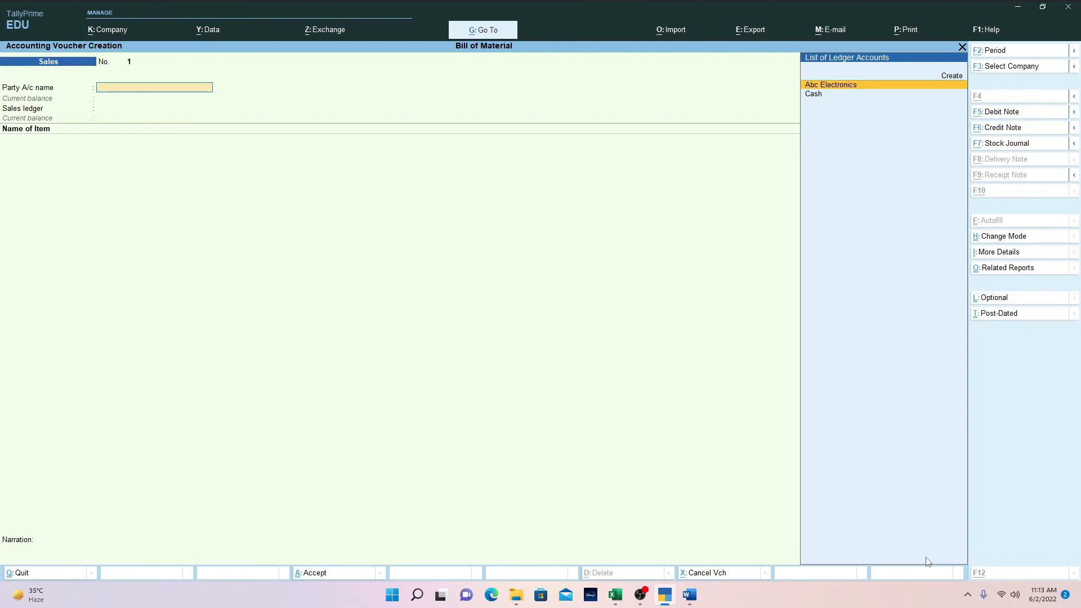
key(alt+c)
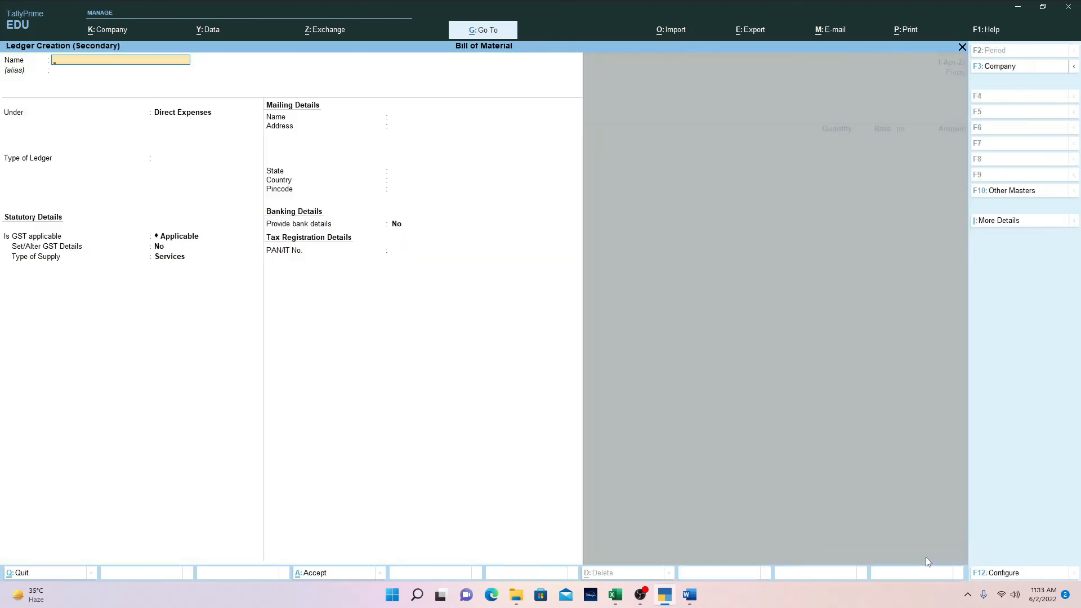
text(RADHYSHYAM)
key(Return)
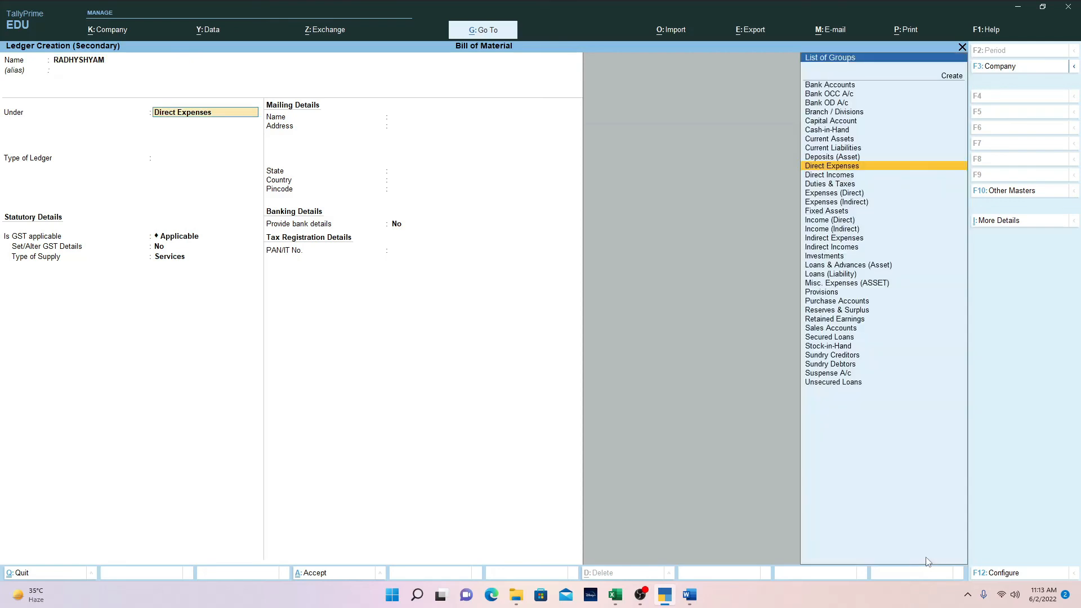
- Place the customer ledger under Sundry Debtors with bill-by-bill balances, keeping state Uttarakhand, country India and no bank details
text(S)
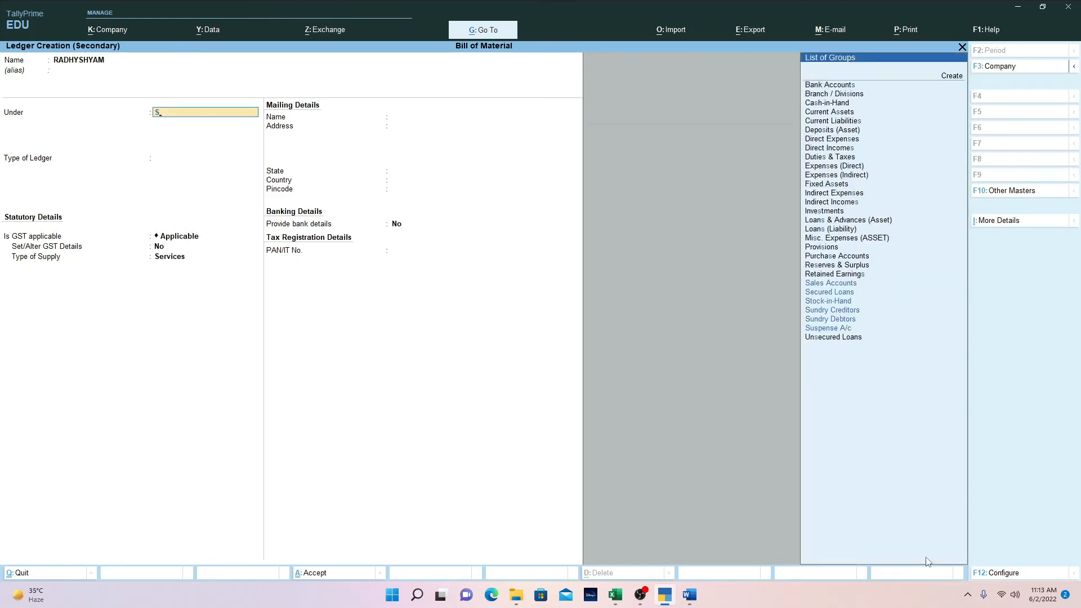
key(Down)
key(Down)
key(Down)
key(Down)
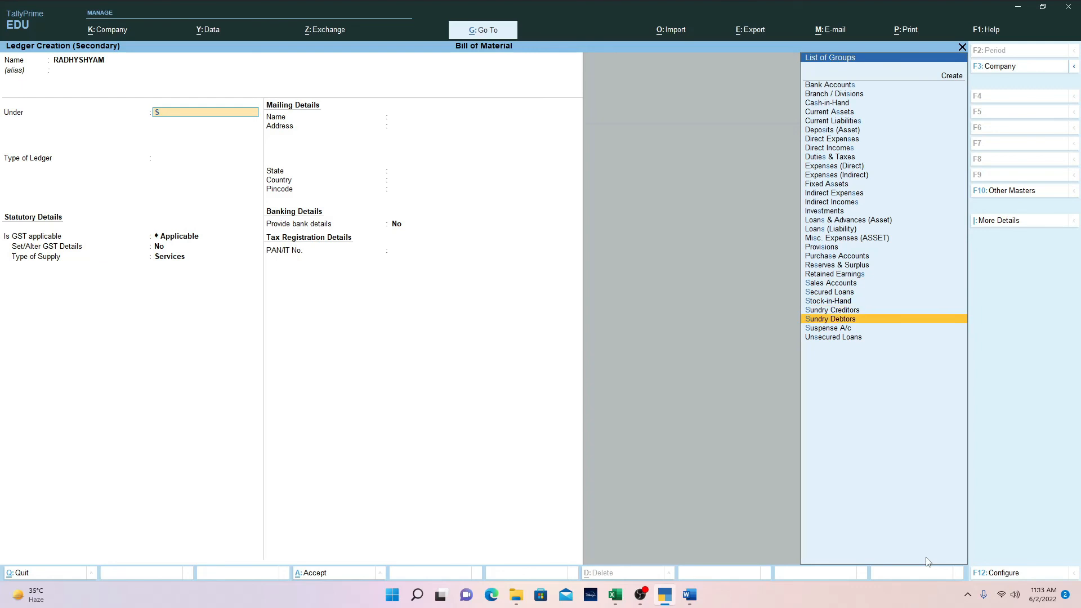
key(Return)
key(Return)
key(Return)
key(Return)
key(Return)
key(Return)
key(Return)
key(Return)
key(Return)
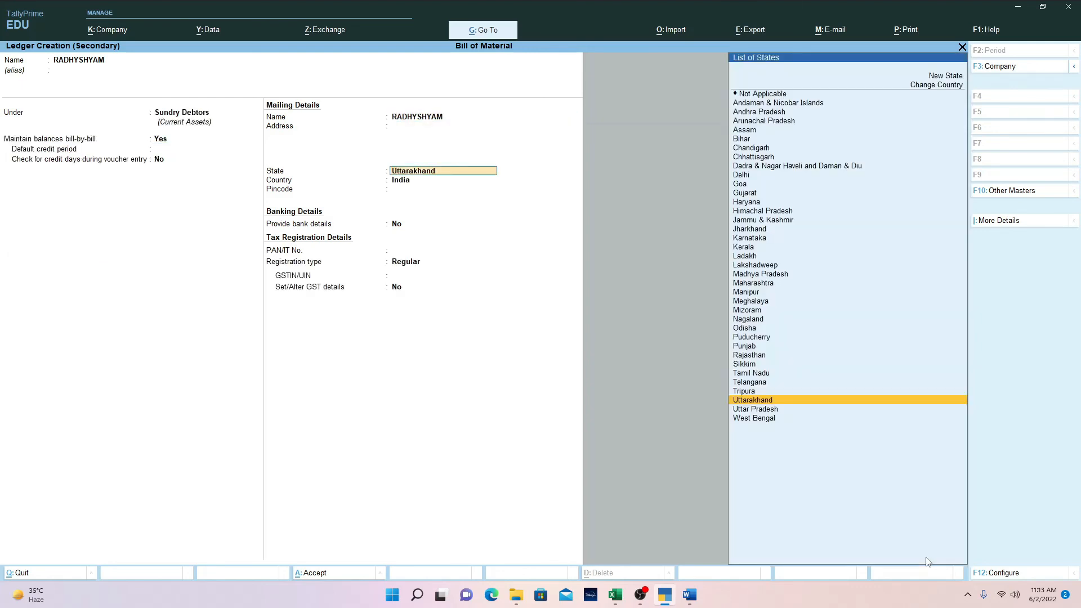
key(Return)
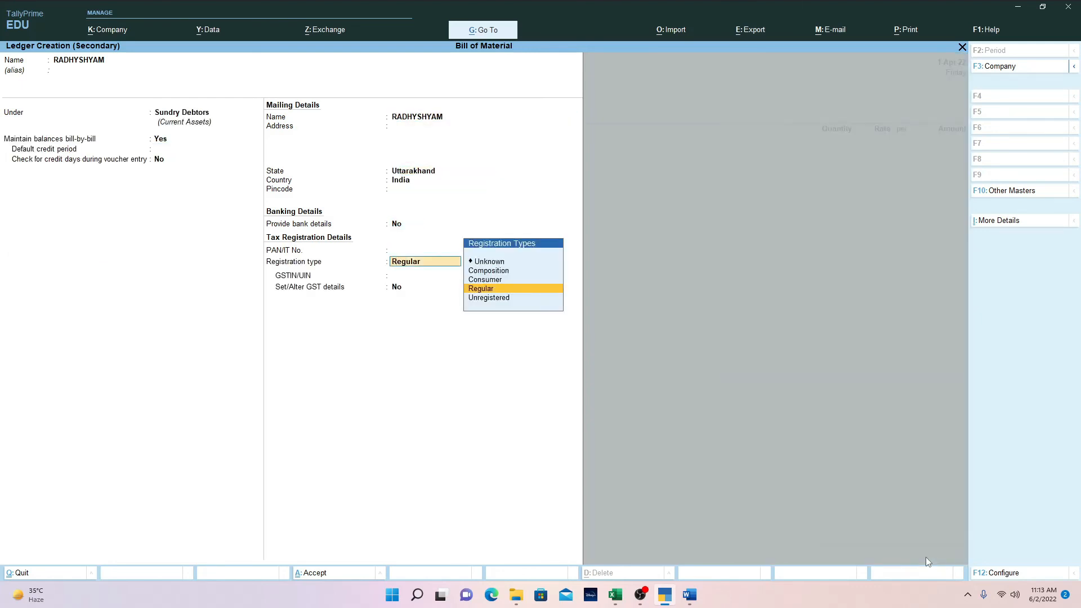
- Keep the customer's registration type as Regular, enter the GSTIN and save the party ledger without altering GST details
key(Return)
text(6GH777)
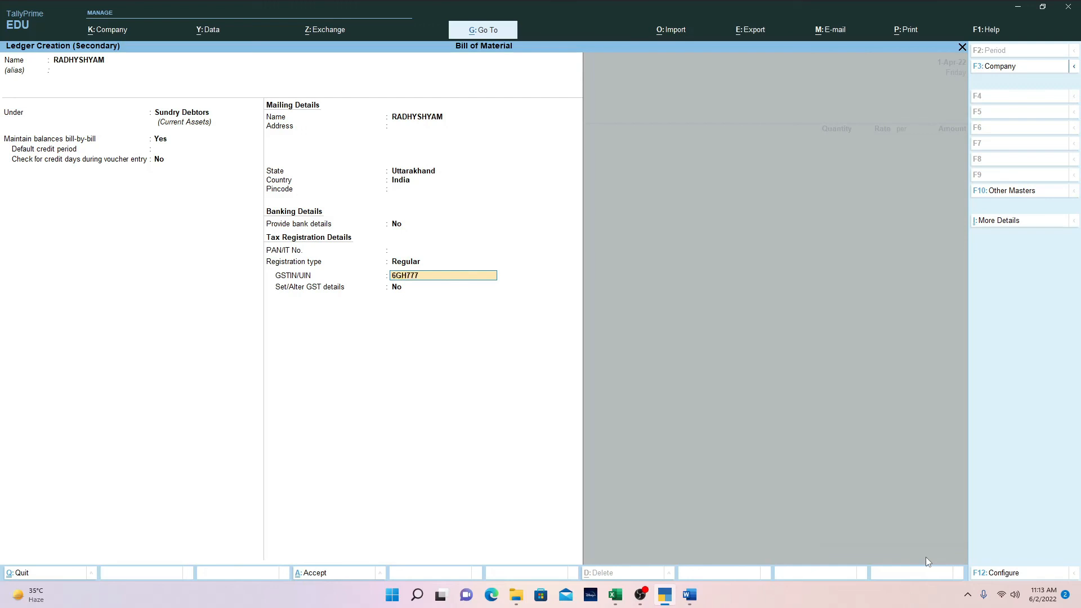
text(875854)
key(Return)
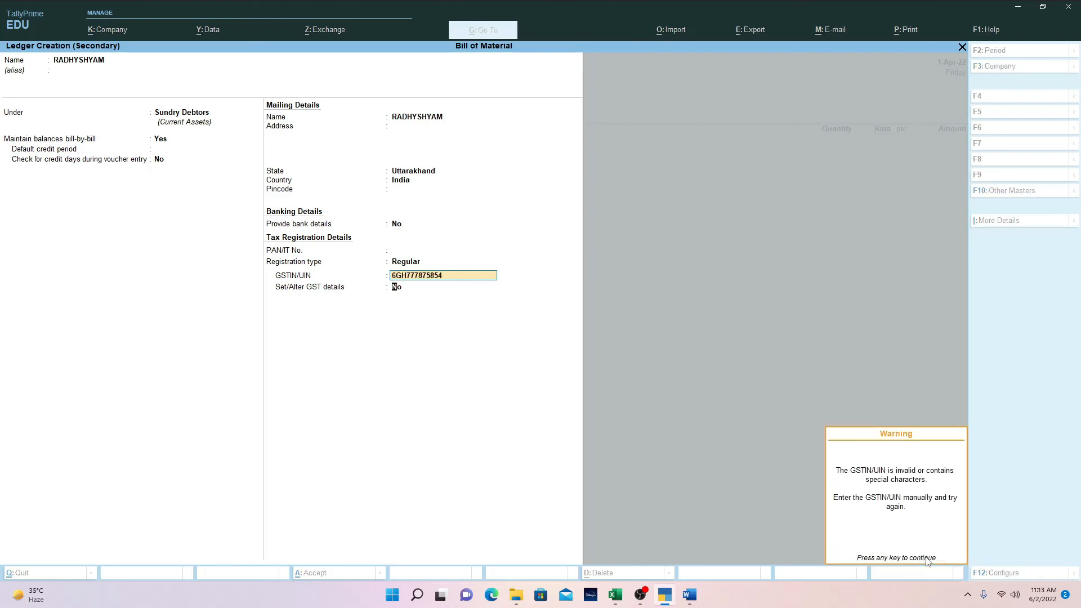
key(Return)
key(Return)
key(Return)
- Leave the dispatch details blank and accept the buyer's party details with Uttarakhand as the place of supply
key(Return)
key(Return)
key(Return)
key(Return)
key(Return)
key(Return)
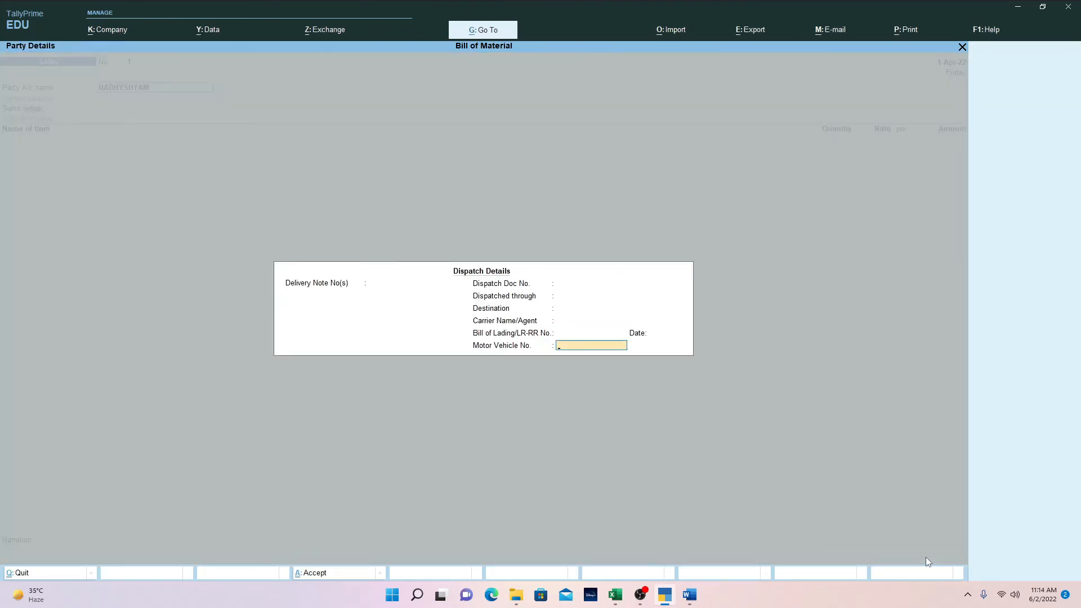
key(Return)
key(Return)
key(Return)
key(Return)
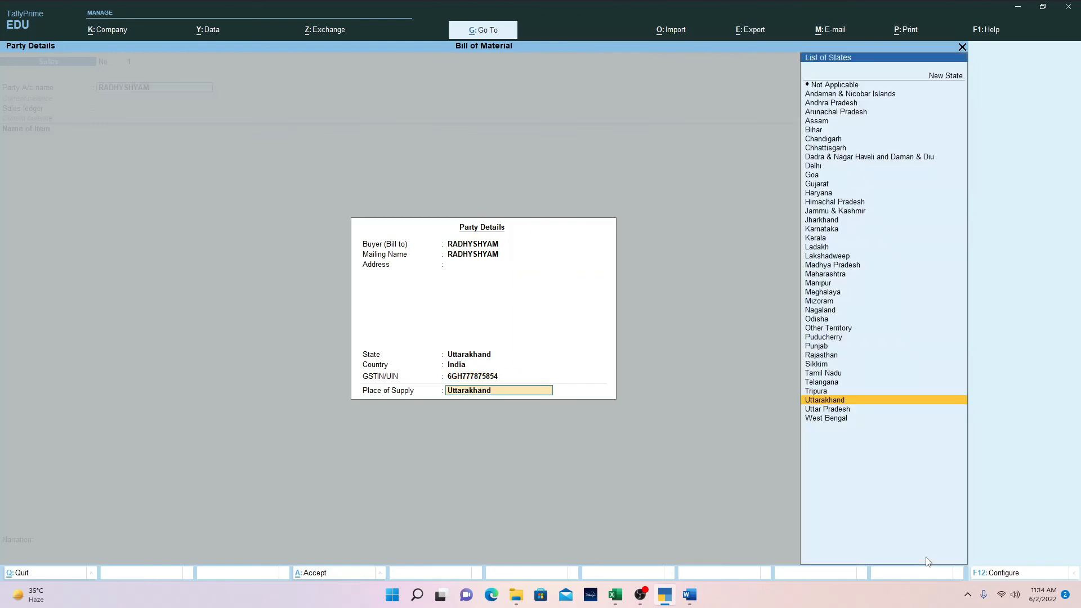
key(Return)
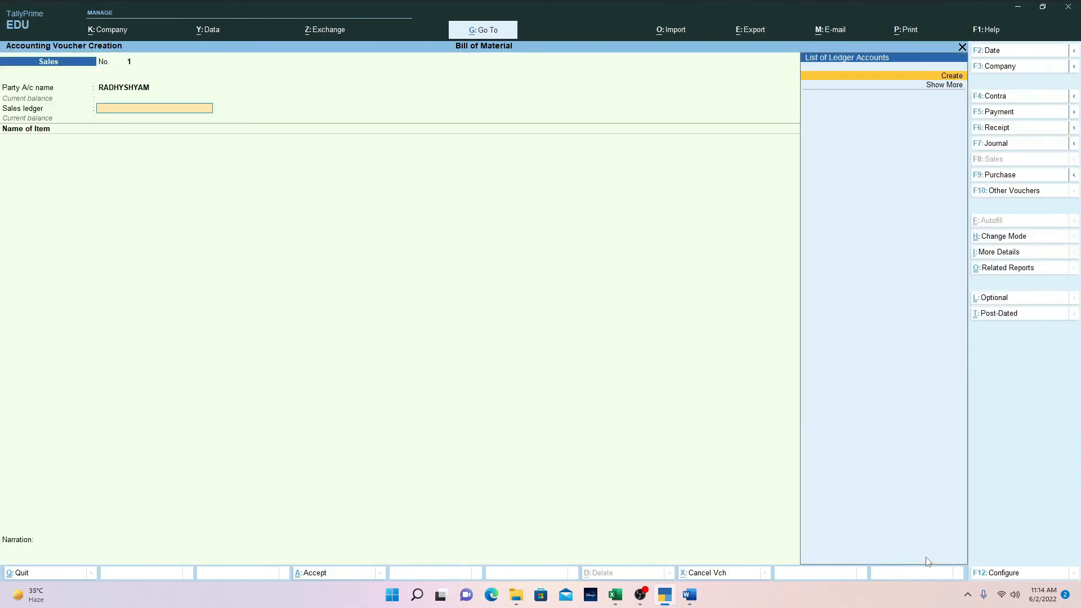
- Create a sales ledger named SALE under Sales Accounts with ledger type Not Applicable
key(Return)
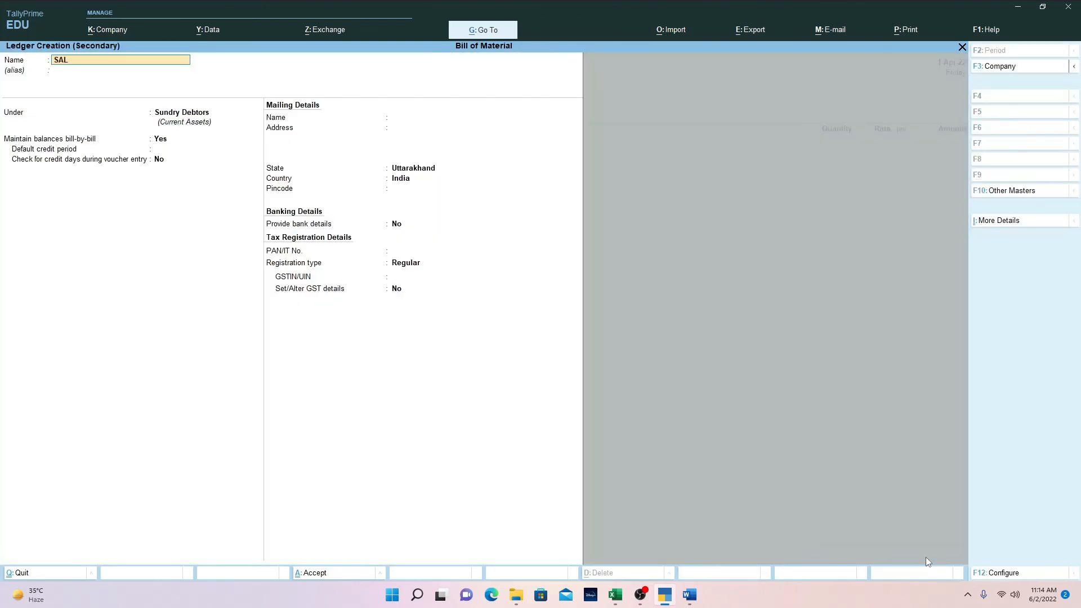
key(Return)
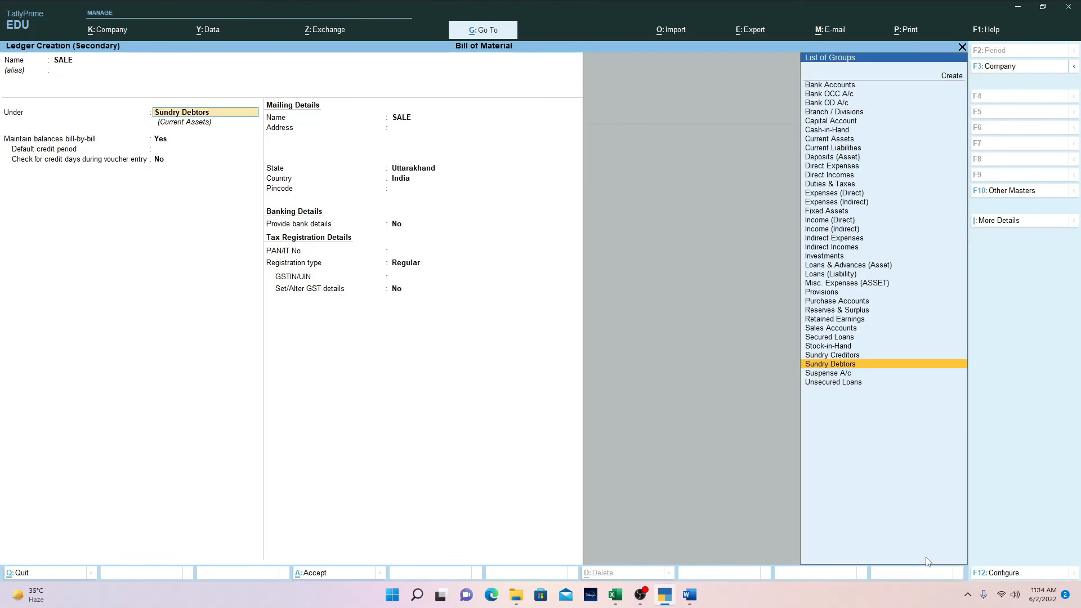
text(SALE)
key(Return)
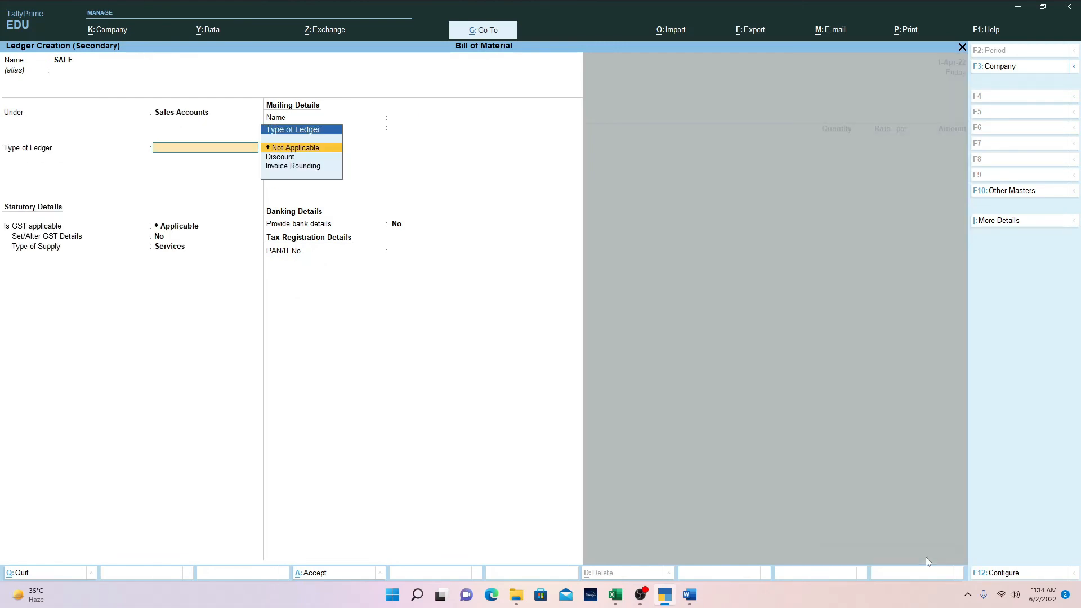
key(Return)
- Turn on GST details for the SALE ledger and set its nature of transaction to Sales Taxable, leaving description and HSN/SAC blank
key(Return)
key(y)
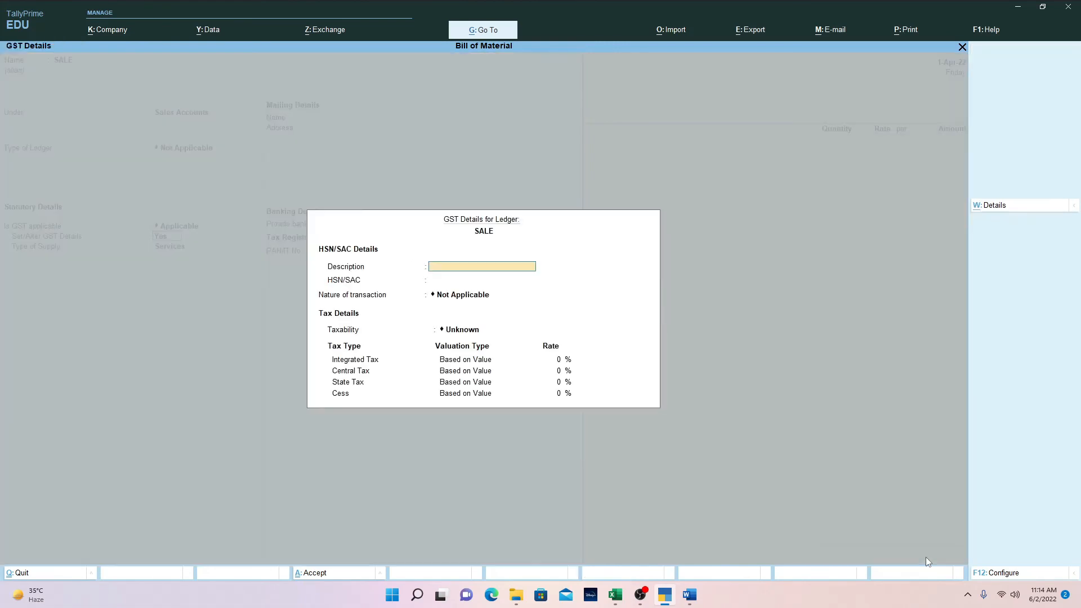
key(Return)
key(Return)
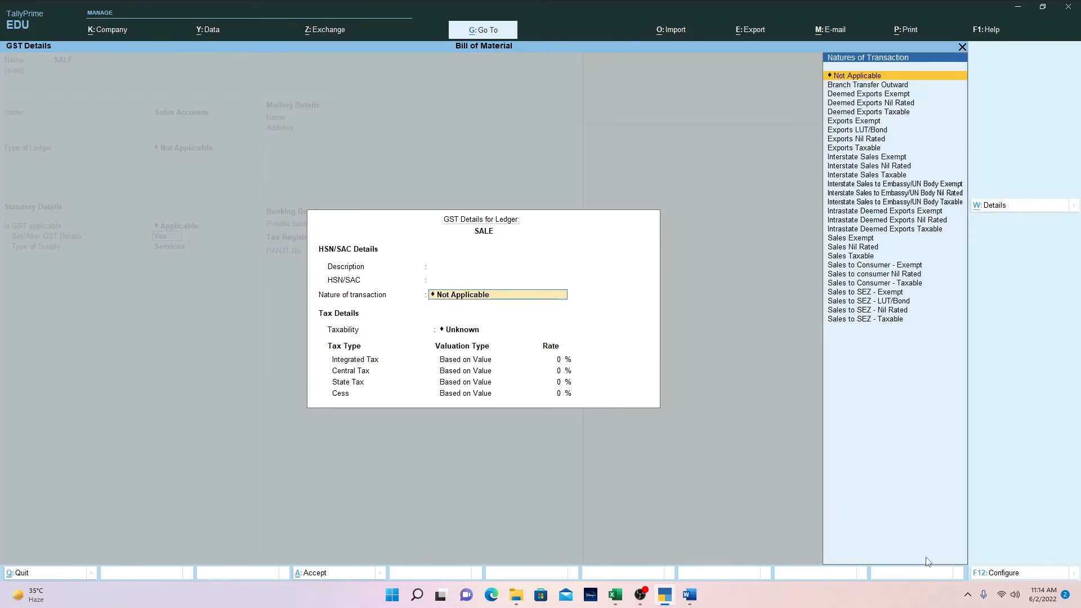
key(Down)
key(Down)
key(Down)
key(Down)
key(Down)
key(Down)
key(Down)
key(Down)
key(Down)
key(Down)
key(Down)
key(Down)
key(Down)
key(Down)
key(Down)
key(Down)
key(Down)
key(Down)
key(Down)
key(Down)
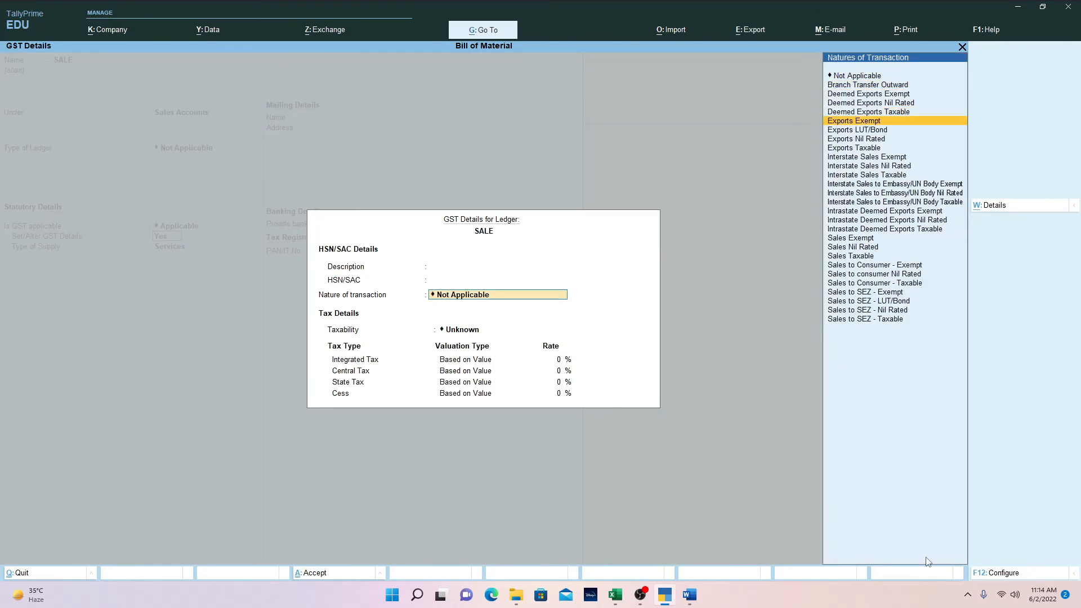
key(Return)
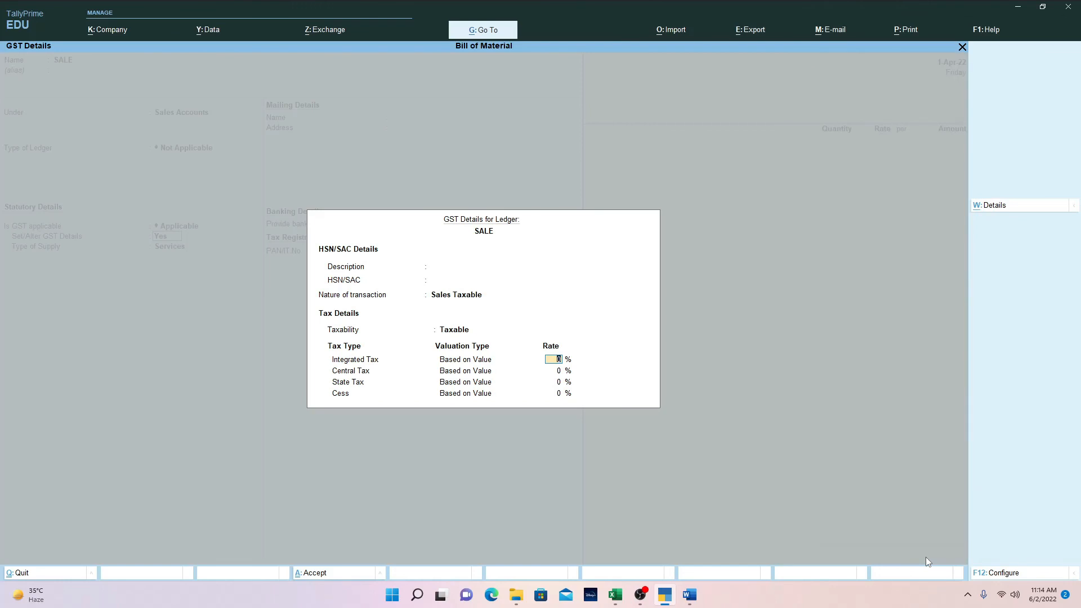
- Set the integrated tax rate to 18%, choose Goods as the type of supply and save the SALE ledger
text(18)
key(Return)
key(Return)
key(Return)
key(Return)
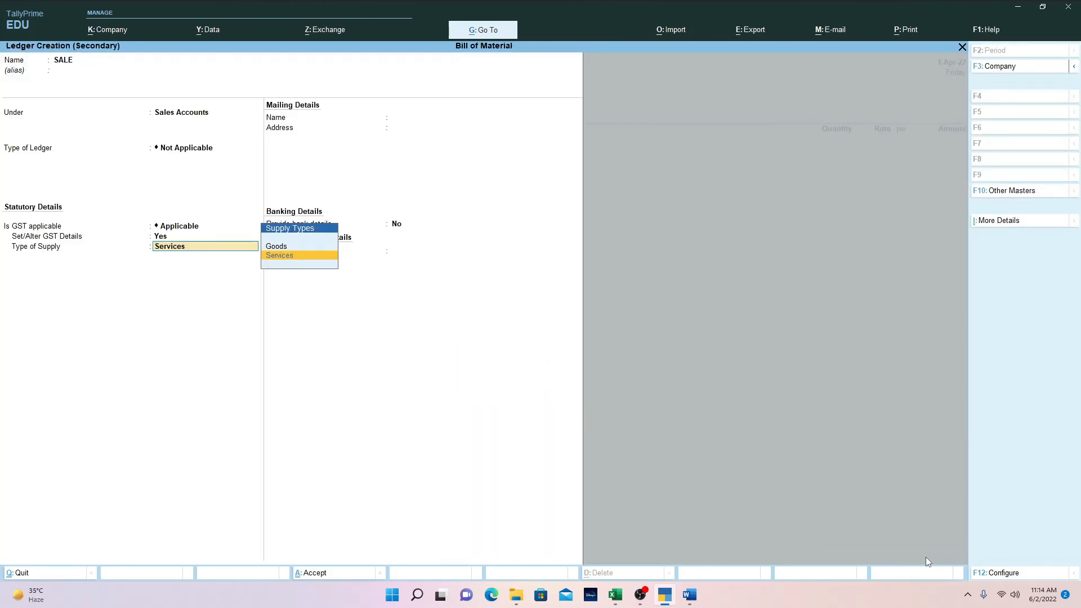
key(Up)
key(Return)
key(Return)
key(Return)
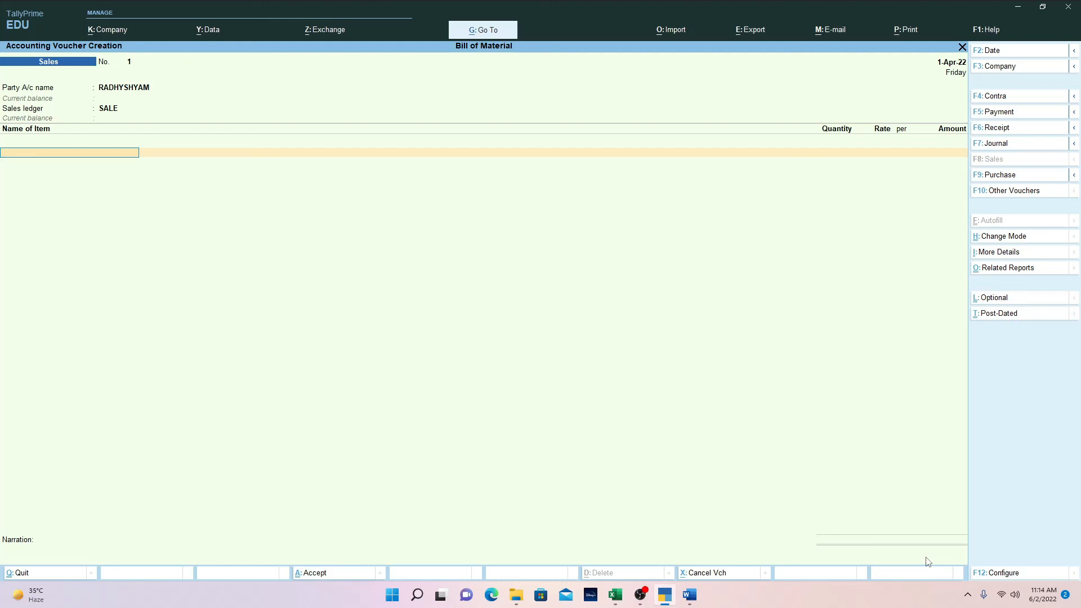
- Add TELEVISION FLATRON to the sale from the DELHI location with quantity 2 NOS at a rate of 13,000
text(T)
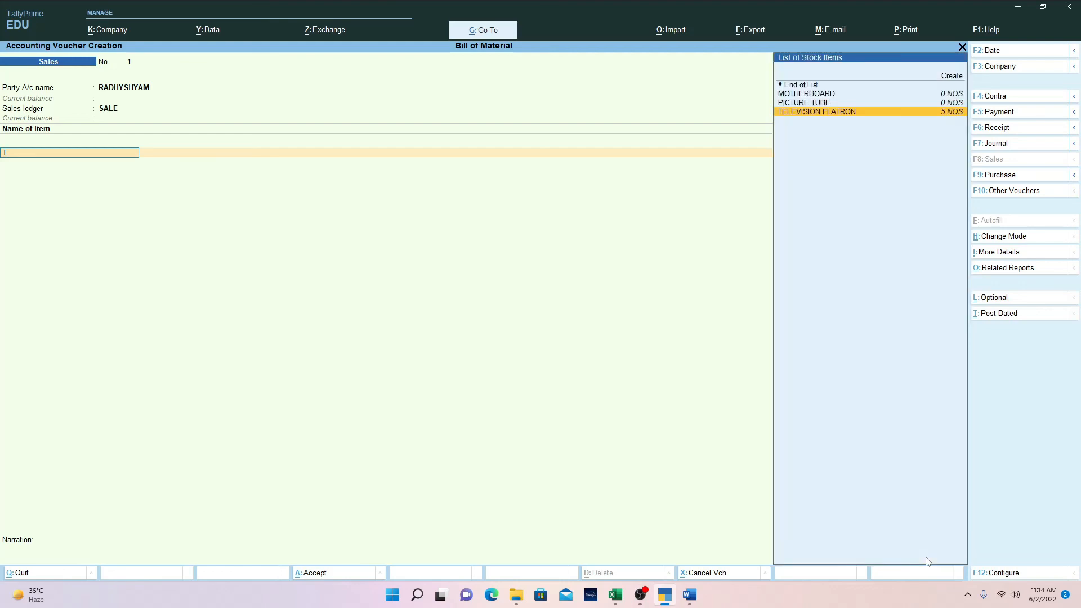
key(Return)
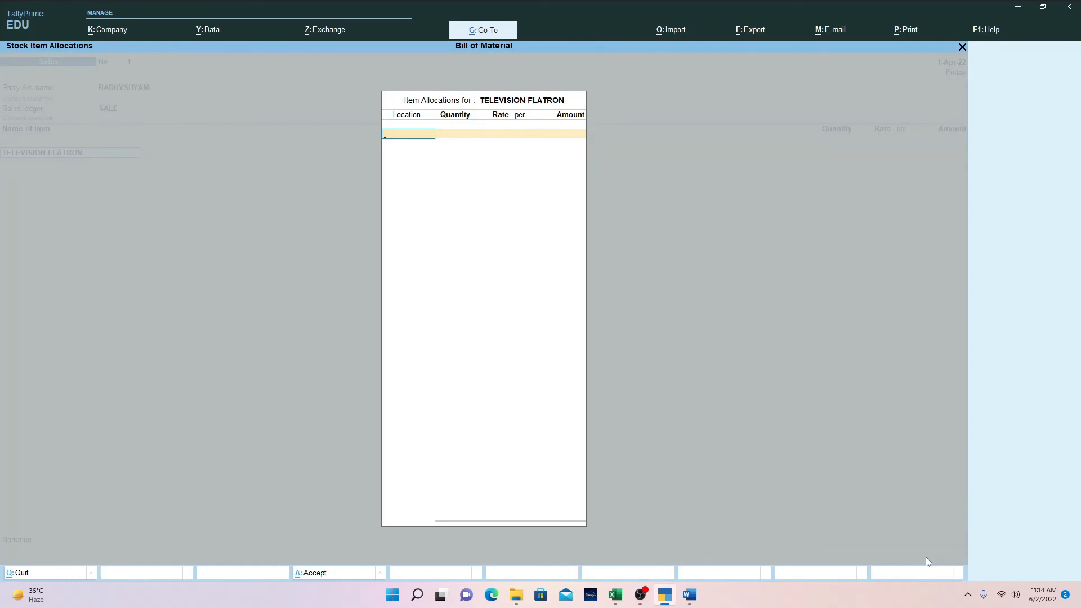
key(Return)
key(Return)
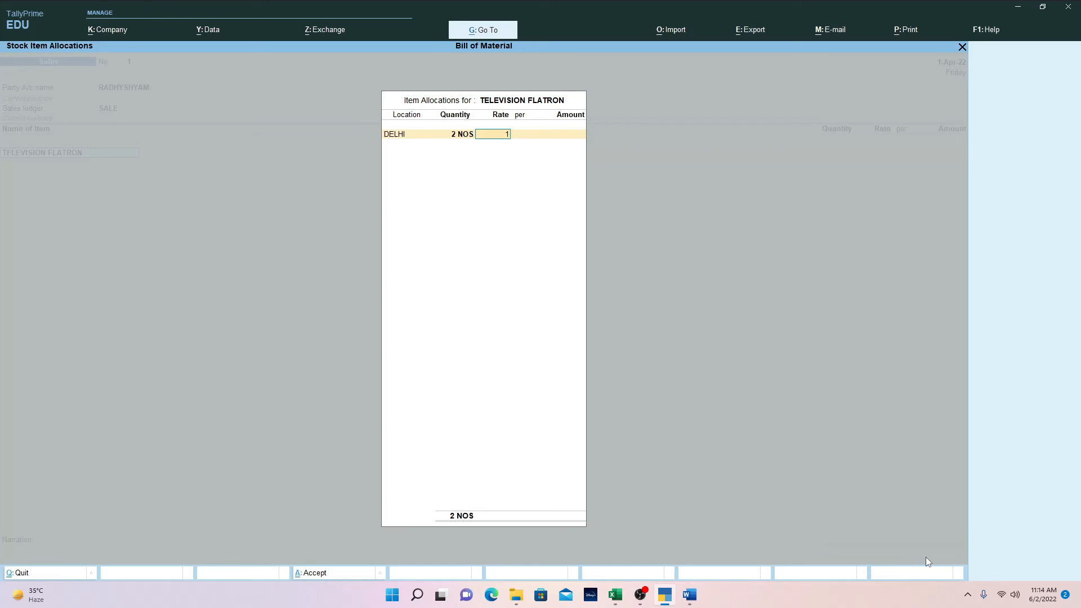
text(13000)
key(Return)
key(Return)
key(Return)
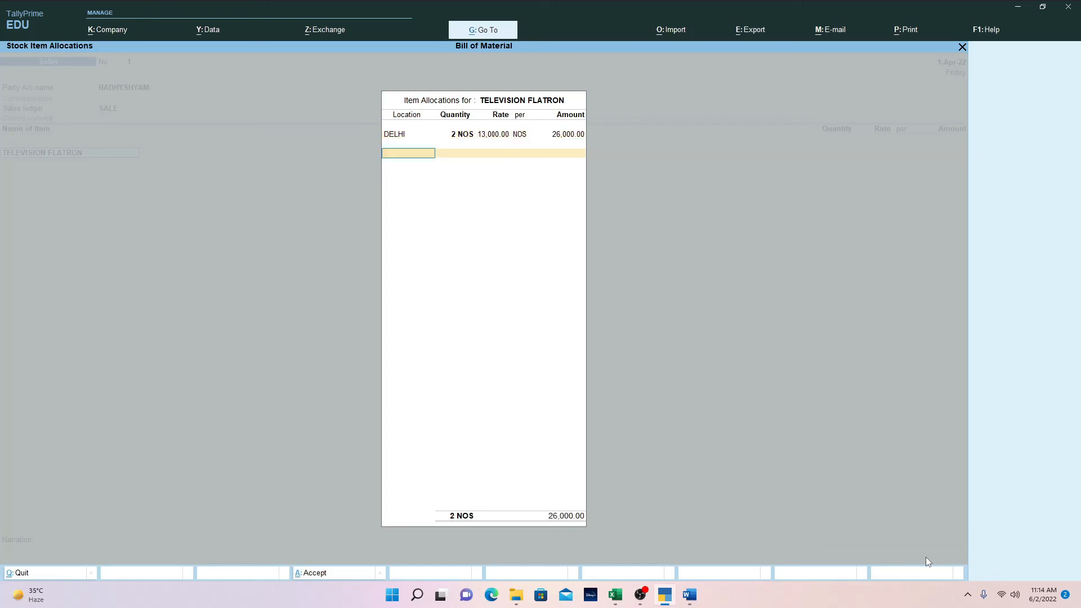
key(Return)
key(Return)
- Finish the item list and add the CGST and SGST ledgers to the sales voucher
key(Return)
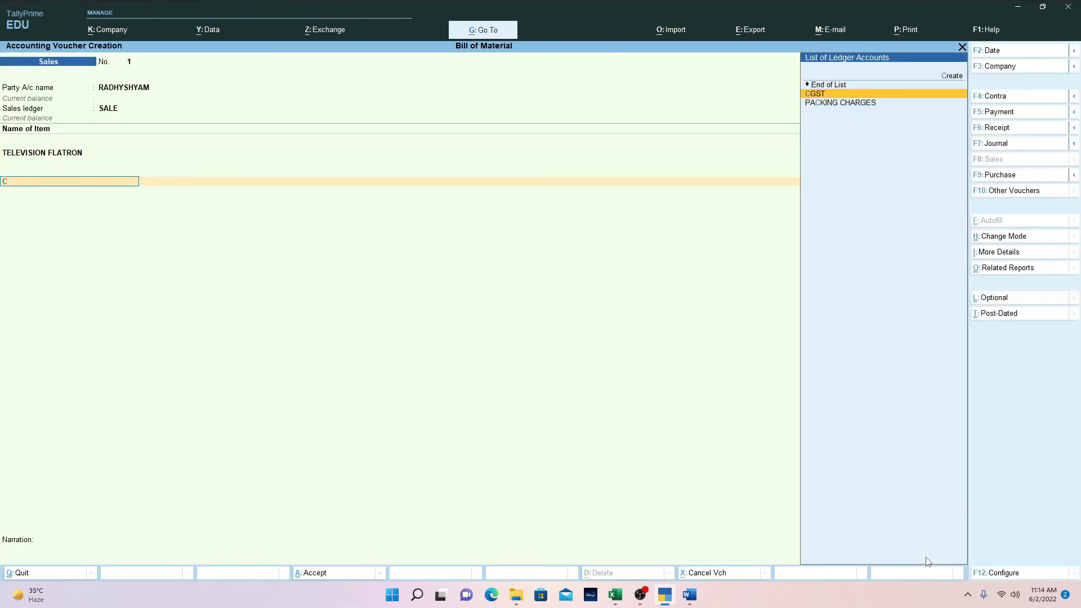
key(Return)
key(Return)
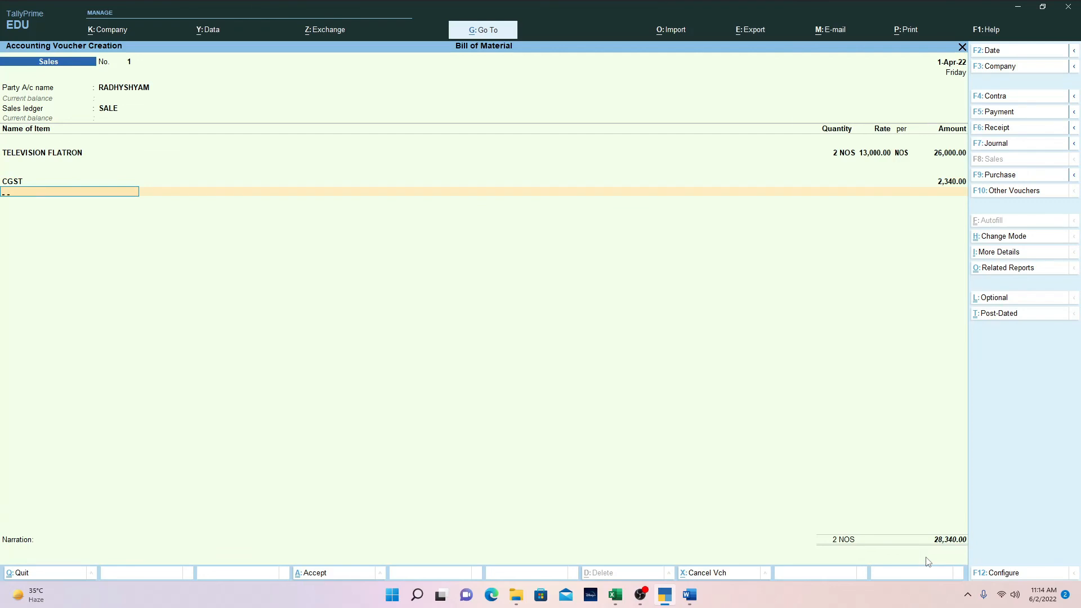
text(S)
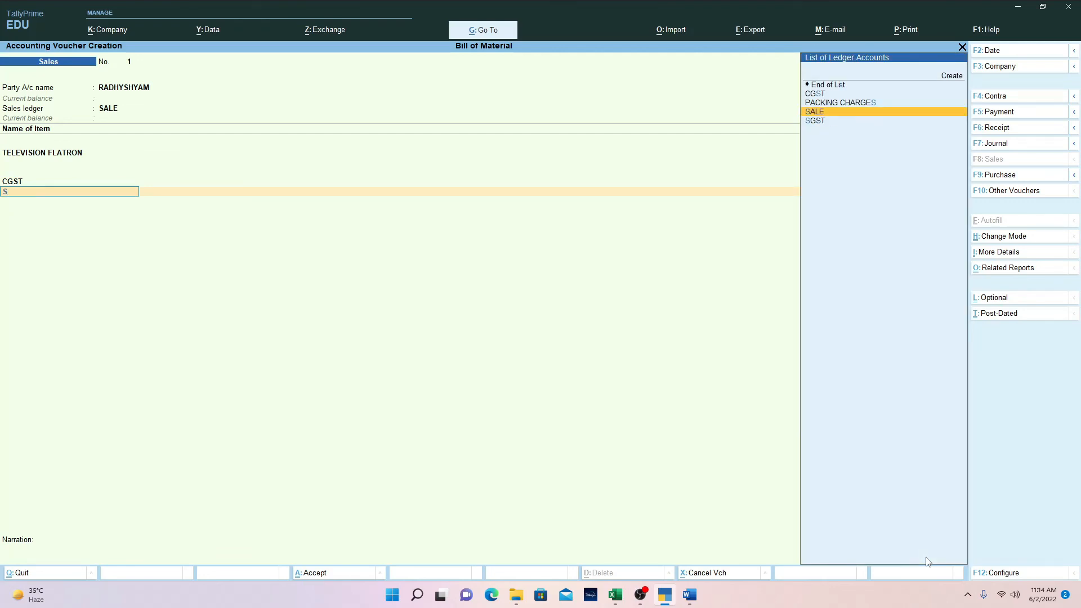
key(Down)
key(Return)
key(Return)
key(Return)
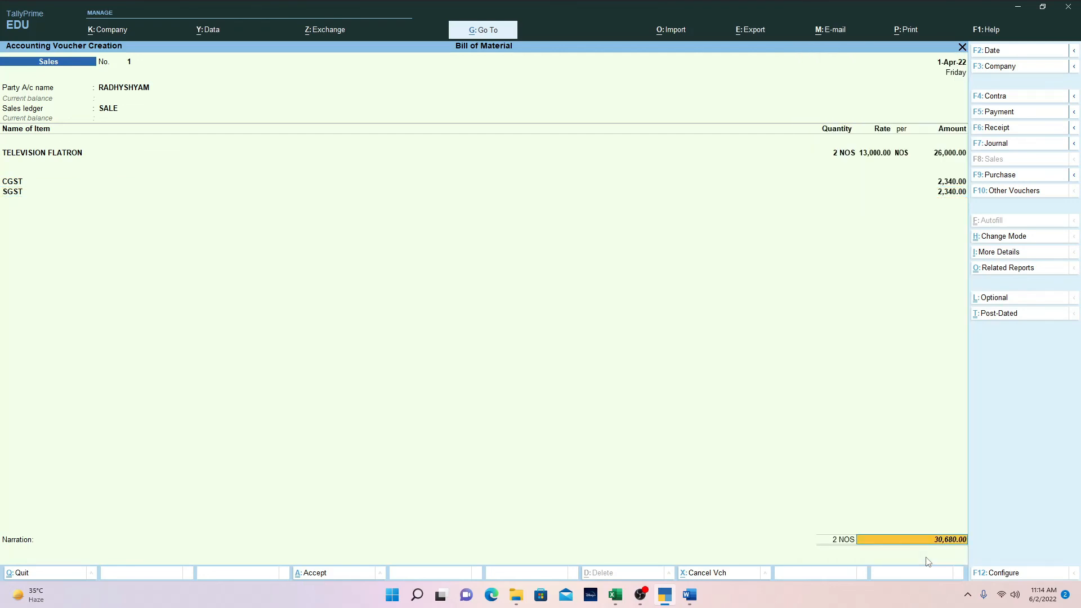
- Record the customer's bill as New Ref 1 without a due date, leave the narration blank and save the sales voucher
key(Return)
key(Return)
key(Return)
key(Return)
key(Return)
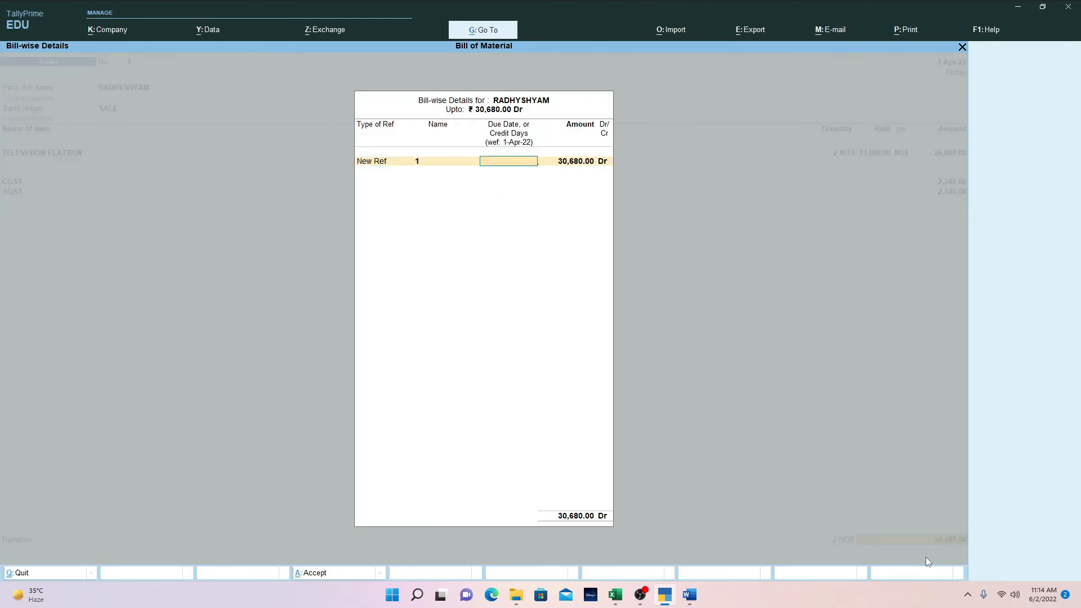
key(Return)
key(Return)
key(Return)
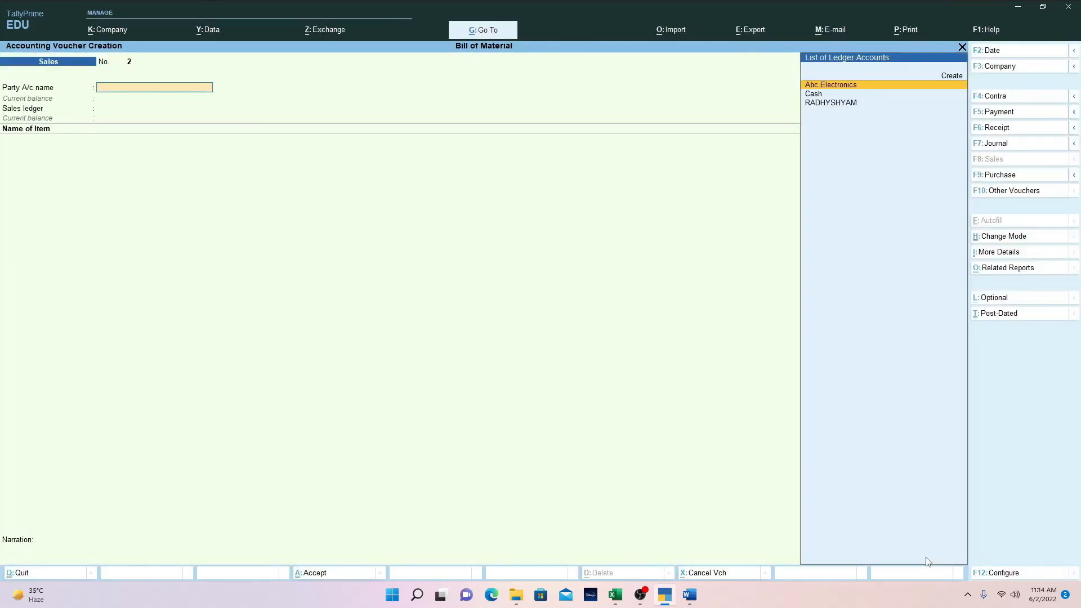